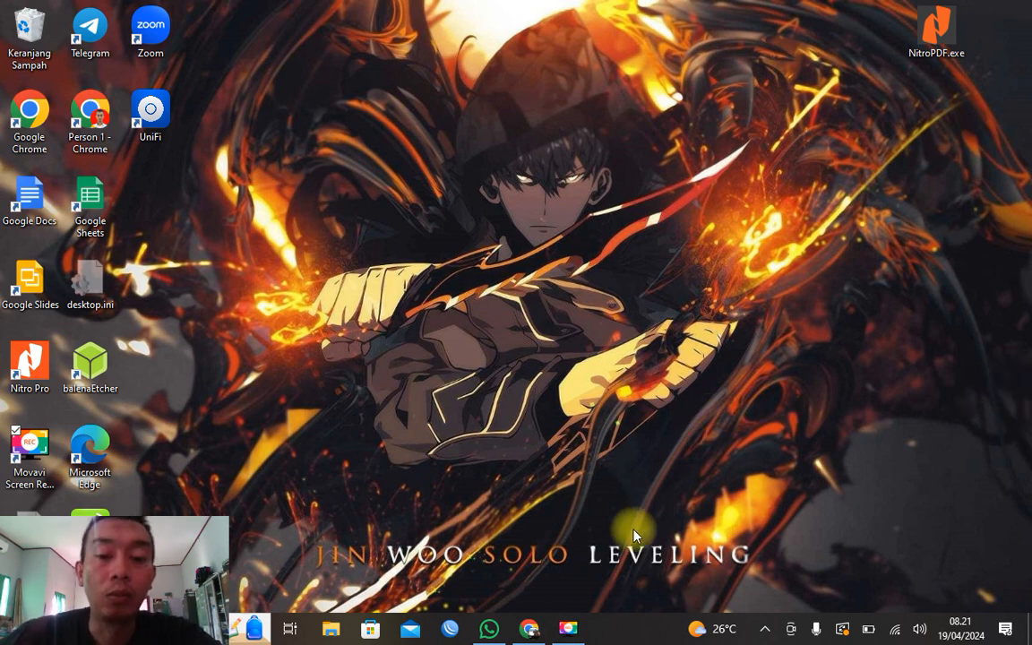
- Switch to the Google Chrome window
{"action": "left_click", "coordinate": [535, 629]}
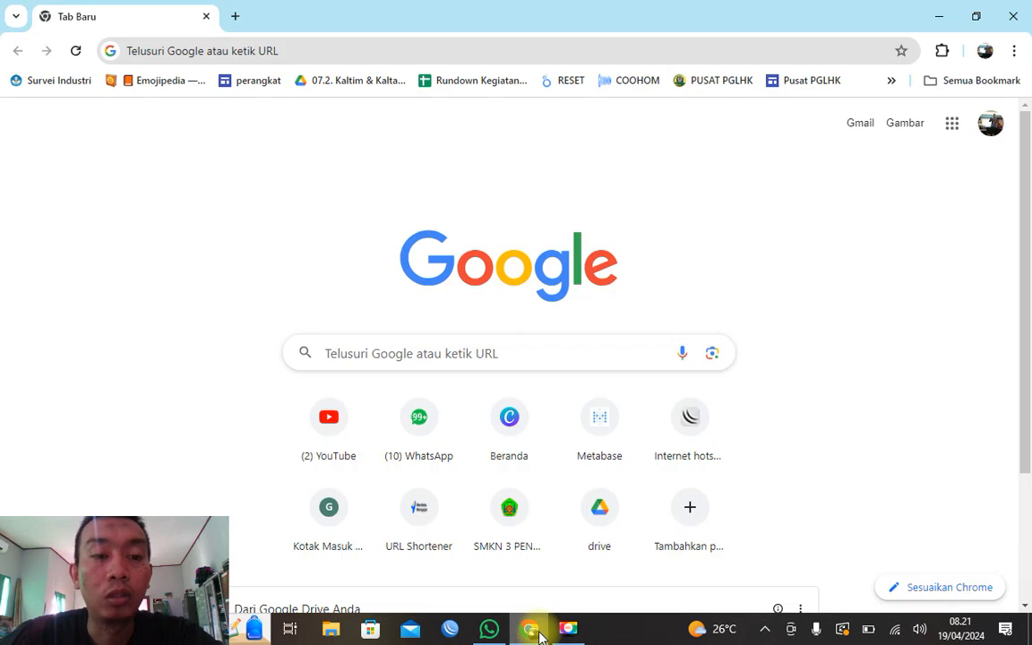
{"action": "left_click", "coordinate": [543, 52]}
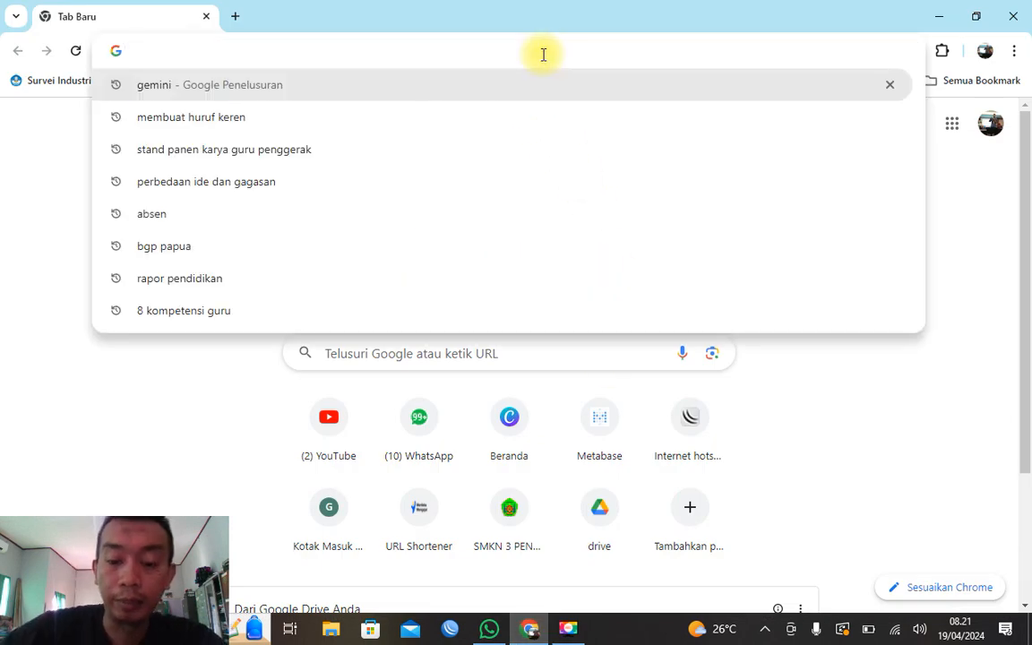
{"action": "type", "text": "pmmm"}
{"action": "key", "text": "Return"}
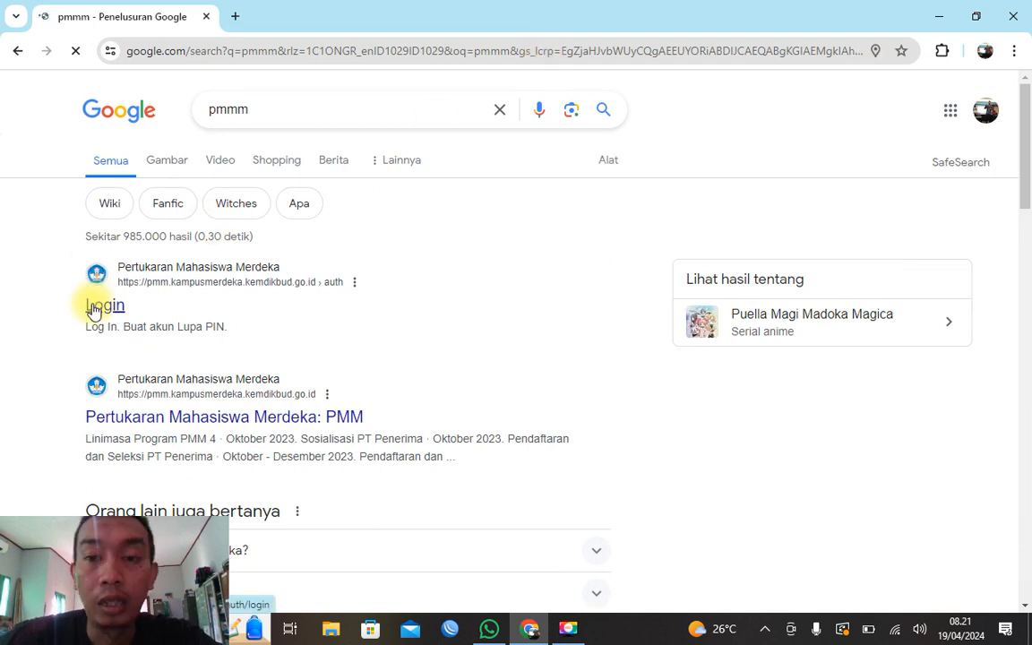
{"action": "left_click", "coordinate": [94, 309]}
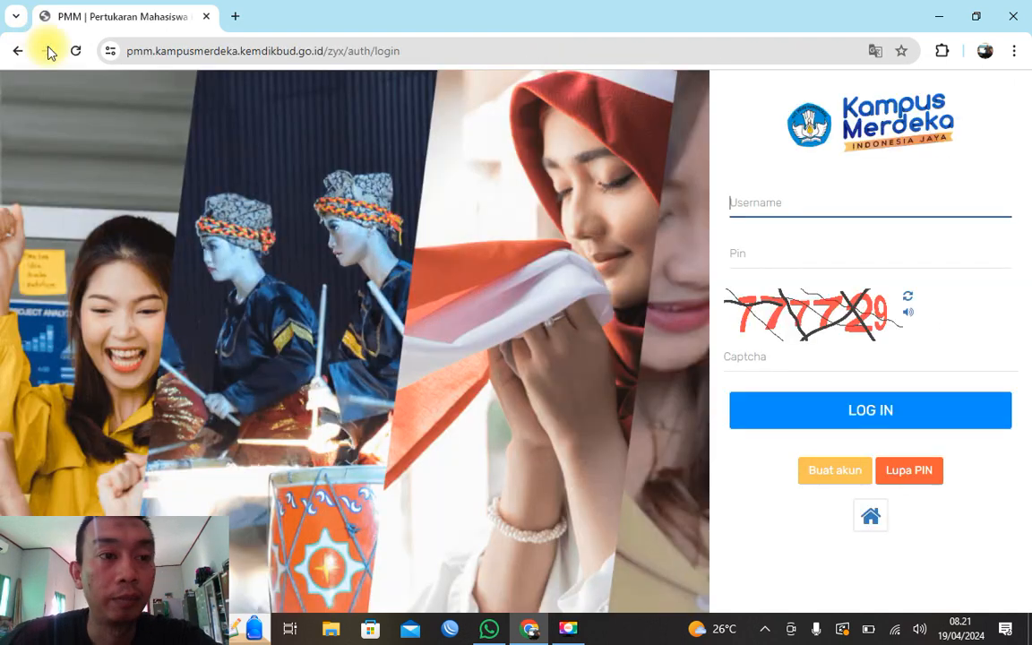
- Go to guru.kemdikbud.go.id and enter the PMM (Merdeka Mengajar) platform home page
{"action": "left_click", "coordinate": [138, 48]}
{"action": "type", "text": "pmm"}
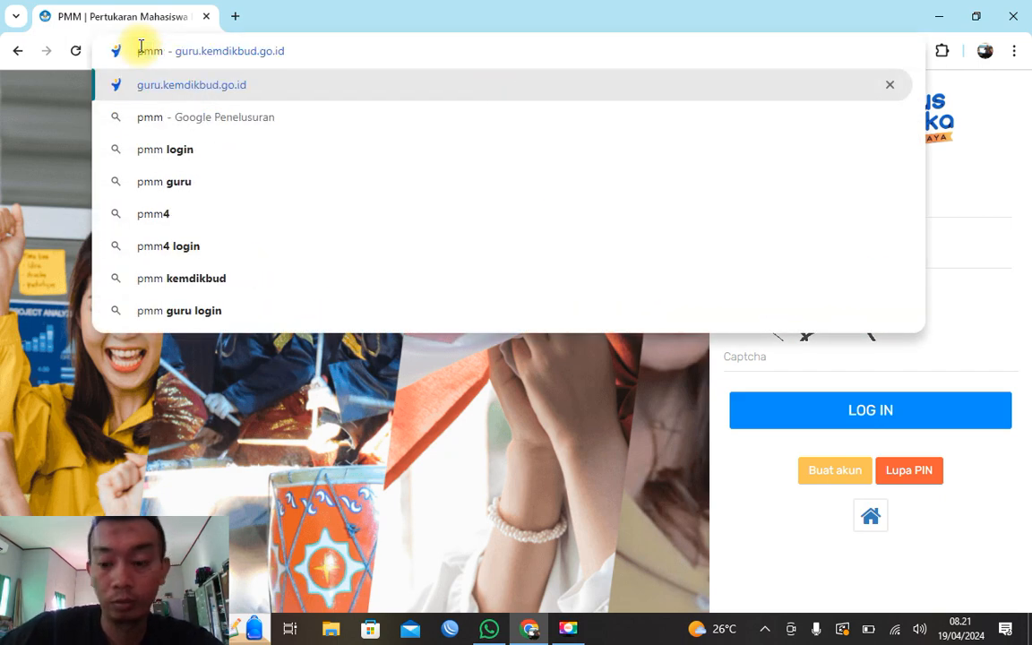
{"action": "key", "text": "Return"}
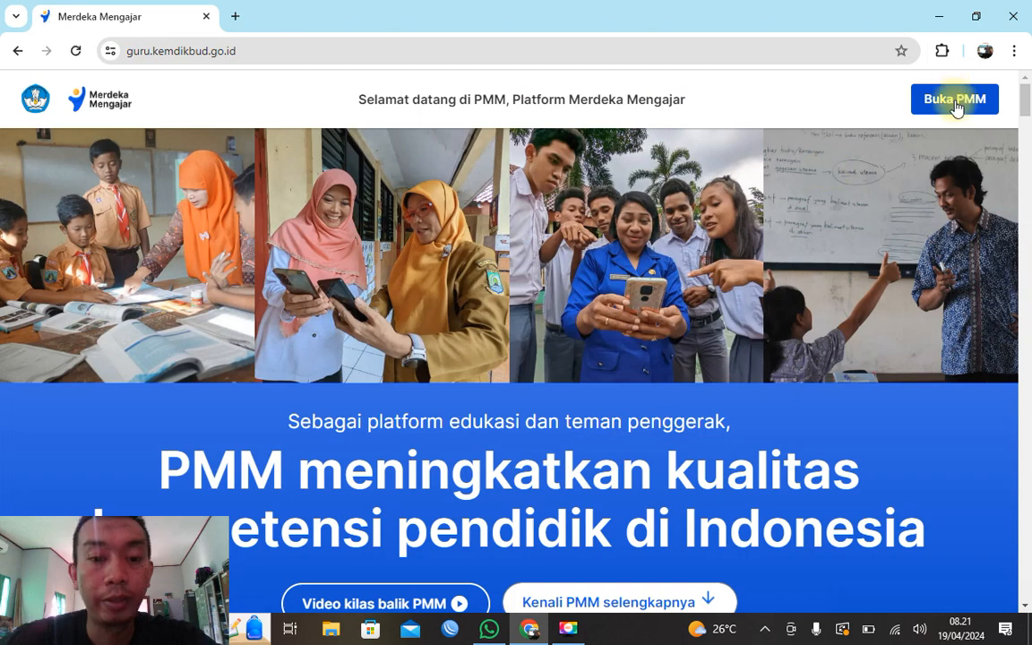
{"action": "left_click", "coordinate": [951, 100]}
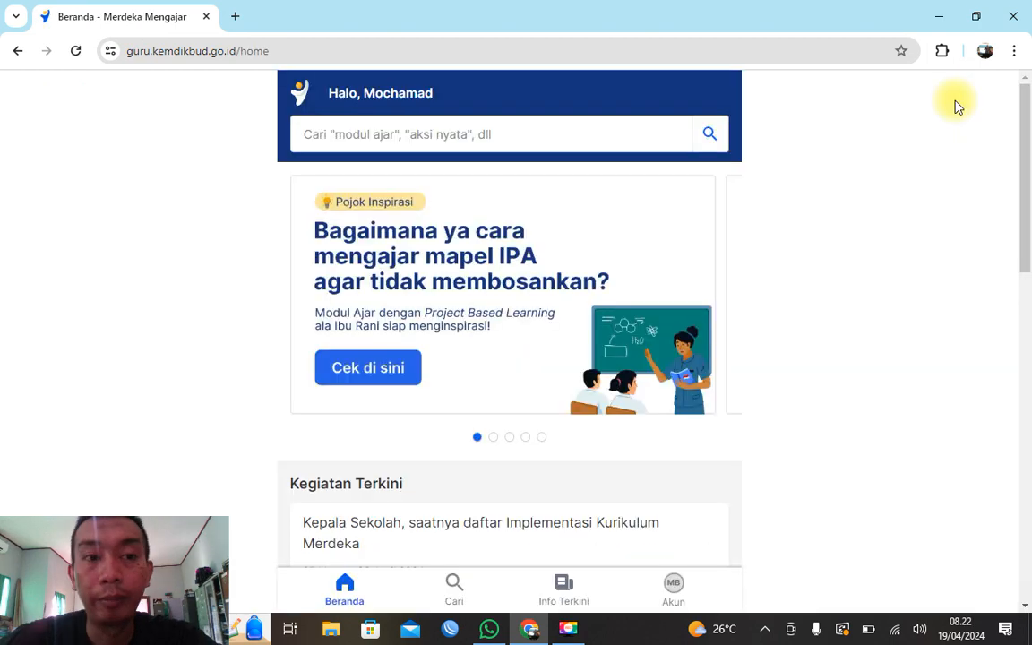
- Open Pengelolaan Kinerja from the Pengembangan diri section and show the Guru page for Sebagai Pegawai
{"action": "scroll", "coordinate": [698, 188], "scroll_direction": "down", "scroll_amount": 5}
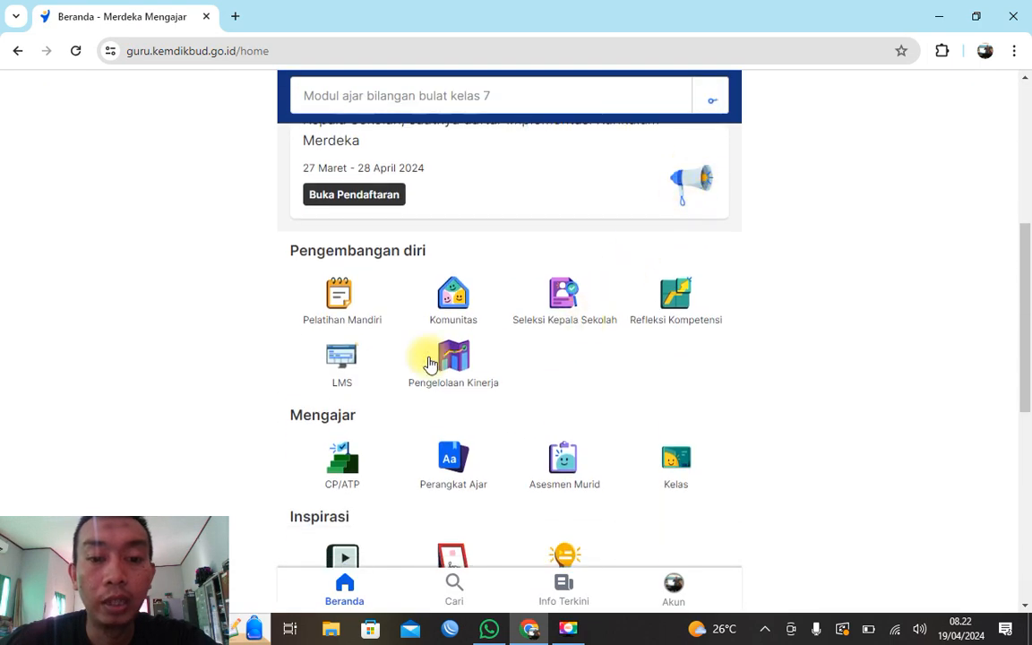
{"action": "left_click", "coordinate": [430, 362]}
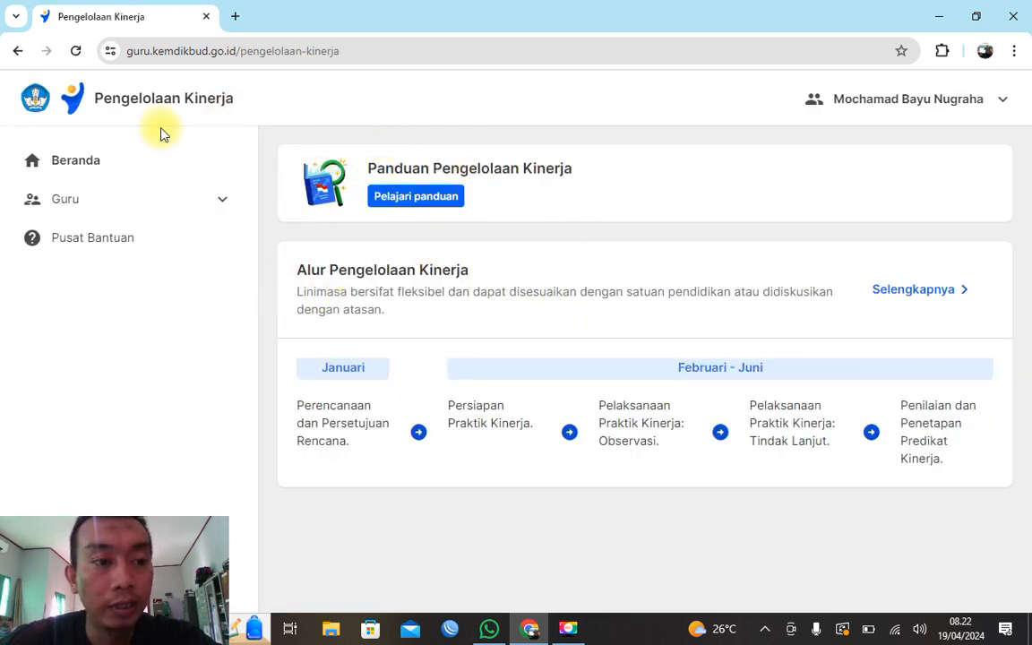
{"action": "left_click", "coordinate": [78, 201]}
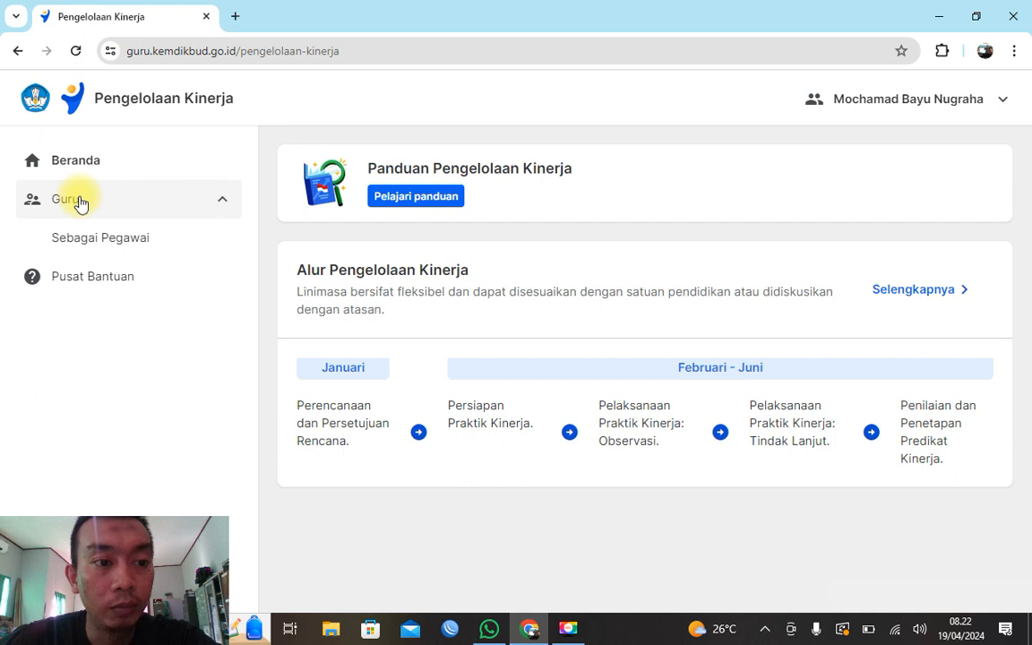
{"action": "left_click", "coordinate": [86, 247]}
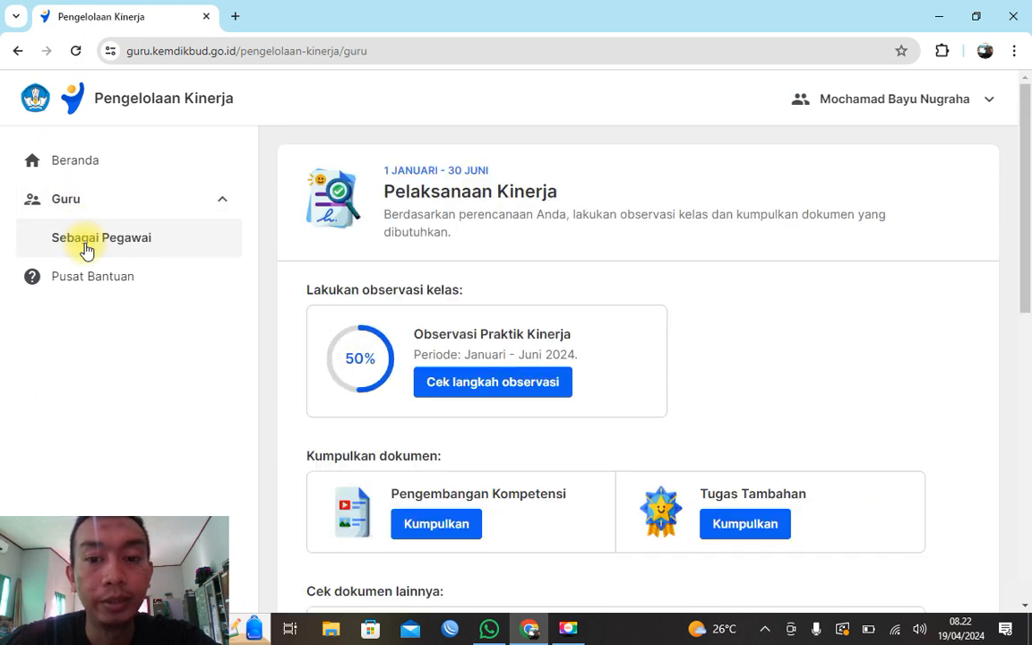
- Open the Observasi Praktik Kinerja steps and open the Dokumen Tindak Lanjut for filling in
{"action": "scroll", "coordinate": [618, 252], "scroll_direction": "down", "scroll_amount": 1}
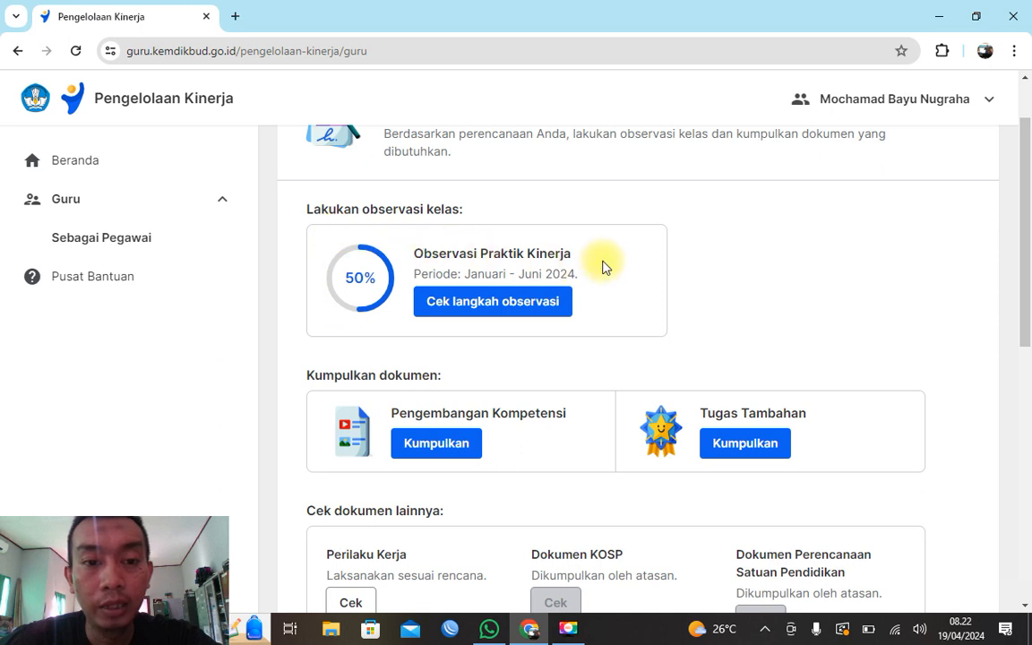
{"action": "left_click", "coordinate": [455, 310]}
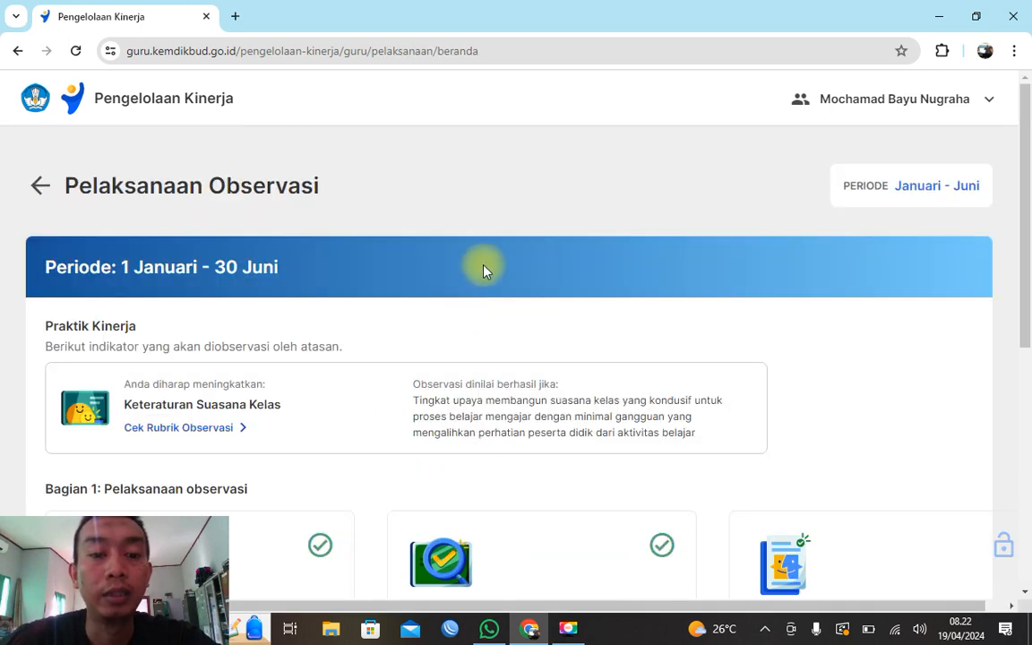
{"action": "scroll", "coordinate": [484, 269], "scroll_direction": "down", "scroll_amount": 3}
{"action": "scroll", "coordinate": [491, 261], "scroll_direction": "down", "scroll_amount": 1}
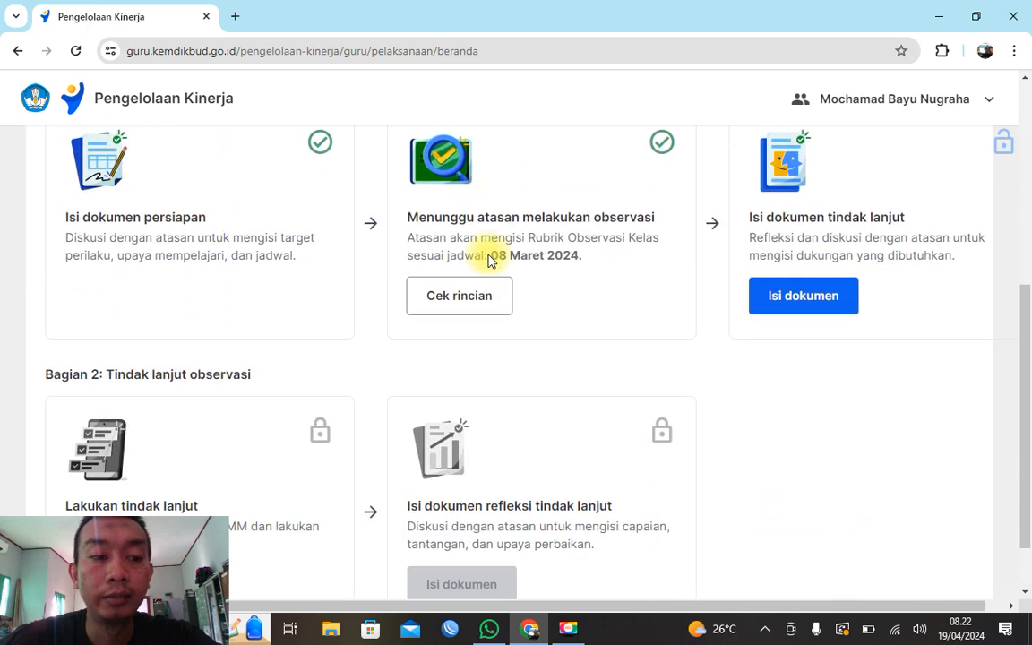
{"action": "scroll", "coordinate": [515, 216], "scroll_direction": "up", "scroll_amount": 1}
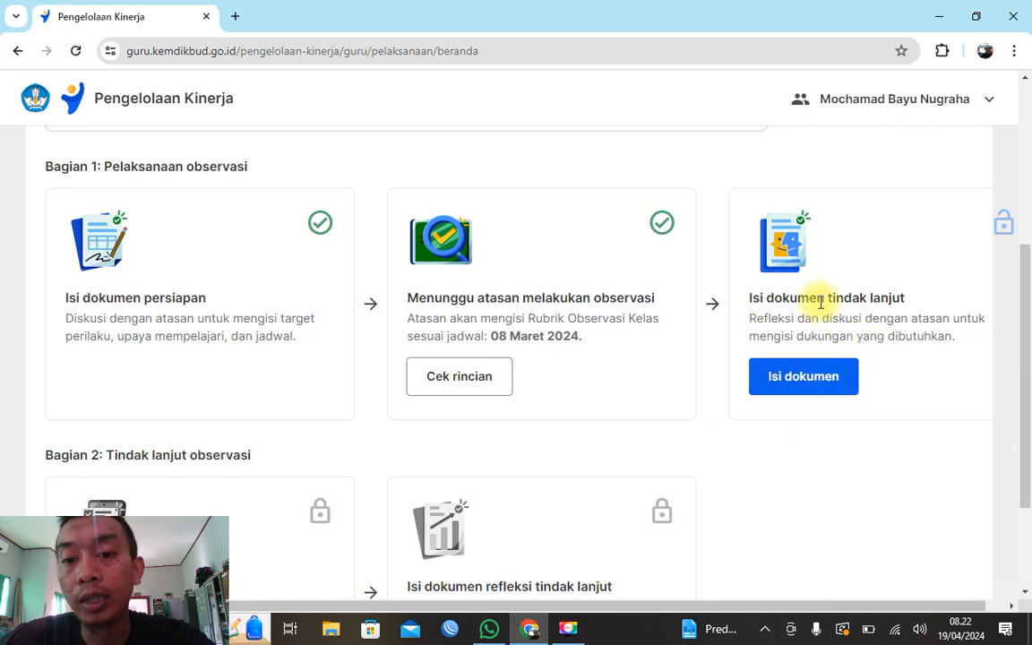
{"action": "left_click", "coordinate": [825, 384]}
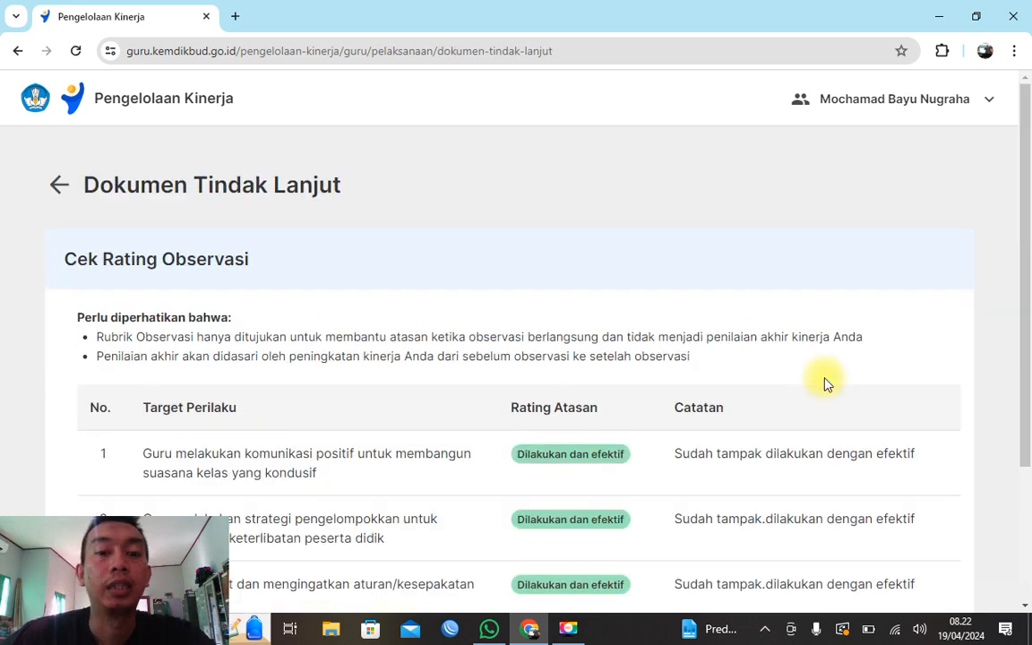
- Review the supervisor's observation ratings and recommendation, and continue to the Formulir Diskusi Tindak Lanjut Observasi Kelas
{"action": "scroll", "coordinate": [666, 247], "scroll_direction": "down", "scroll_amount": 1}
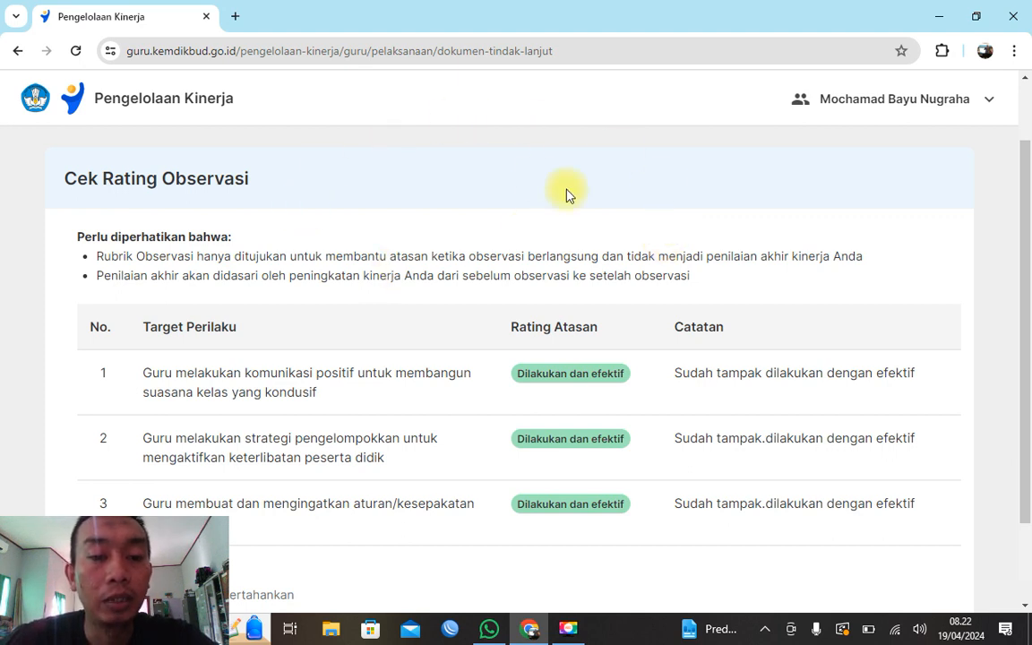
{"action": "scroll", "coordinate": [591, 304], "scroll_direction": "down", "scroll_amount": 1}
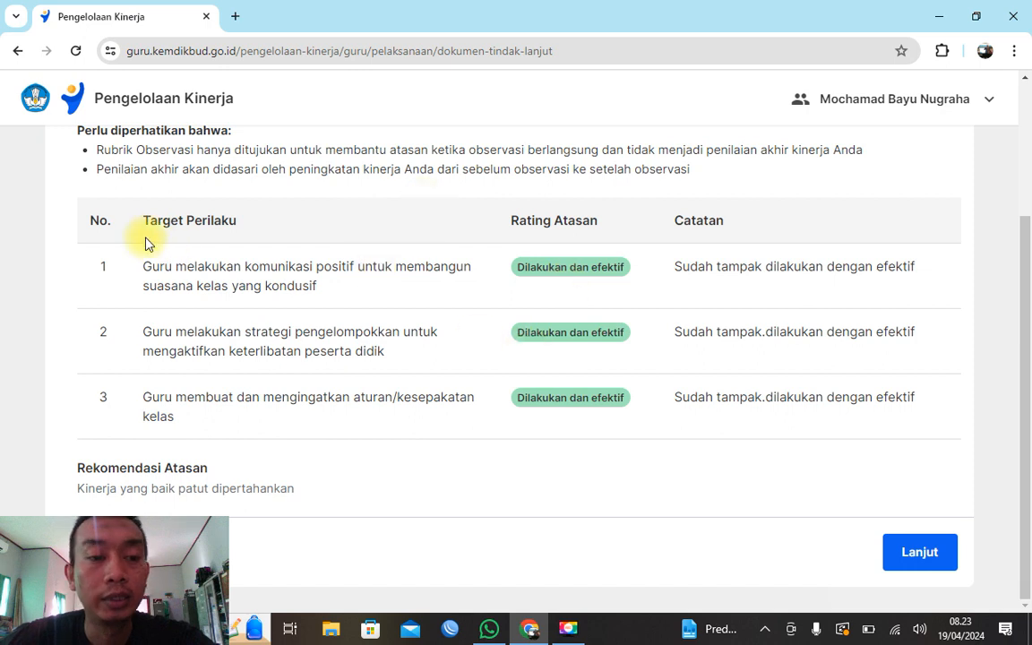
{"action": "left_click", "coordinate": [910, 551]}
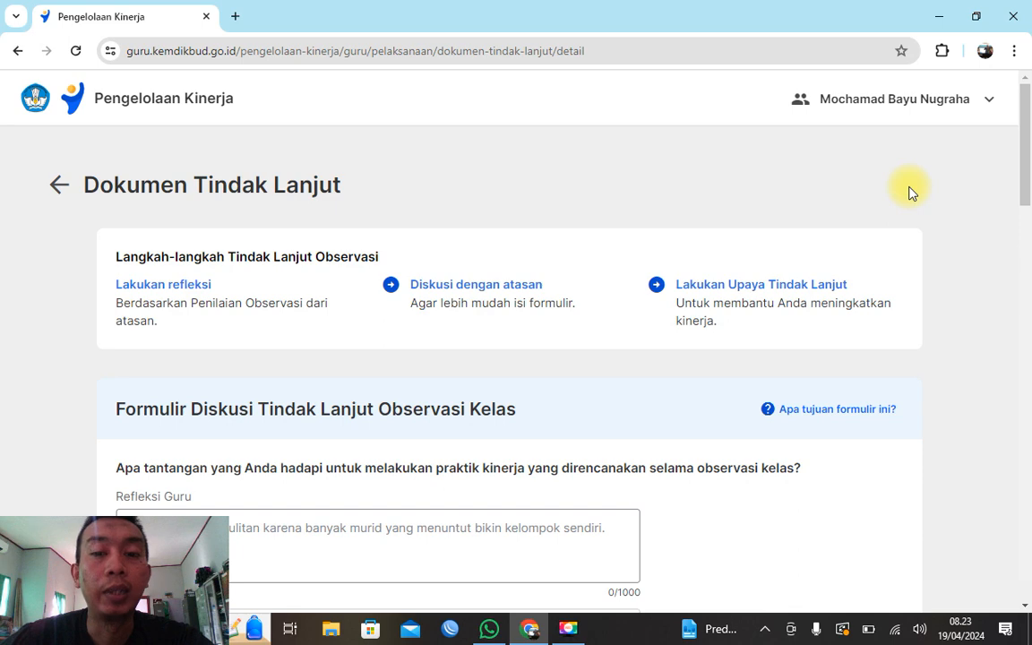
- Examine the challenge question in the discussion form and its Panduan Pengisian Refleksi guidance
{"action": "scroll", "coordinate": [895, 206], "scroll_direction": "down", "scroll_amount": 1}
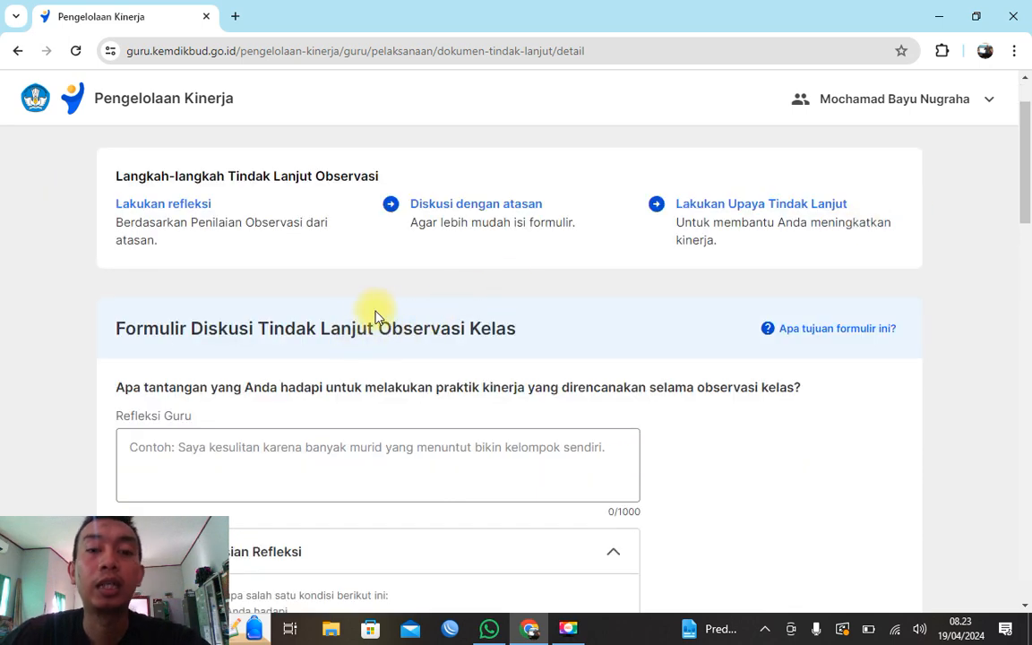
{"action": "scroll", "coordinate": [394, 281], "scroll_direction": "down", "scroll_amount": 2}
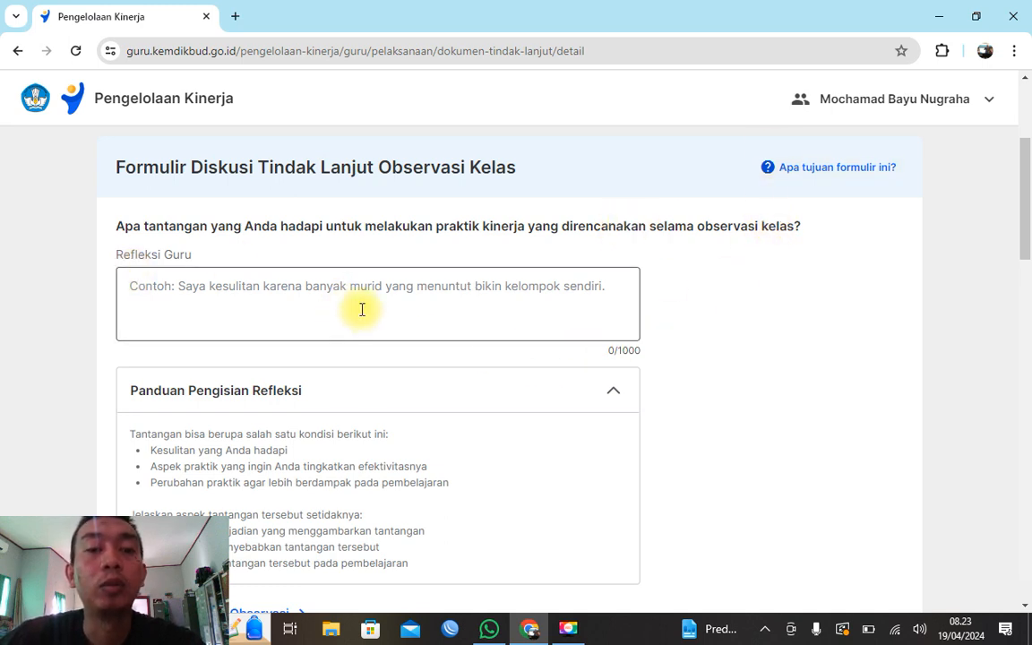
{"action": "left_click", "coordinate": [425, 305]}
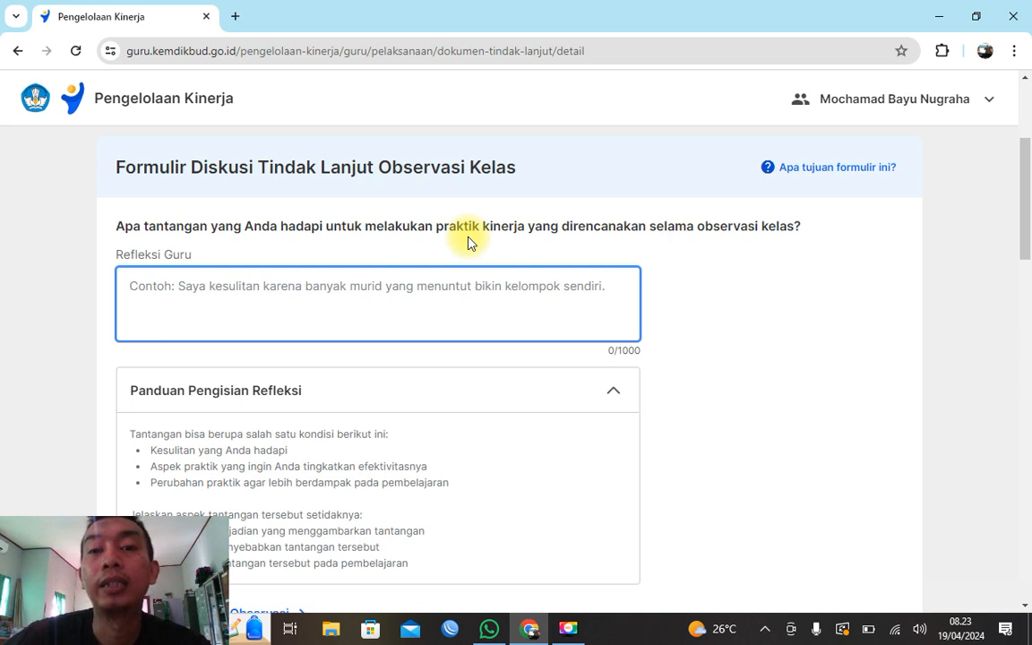
{"action": "left_click", "coordinate": [937, 604]}
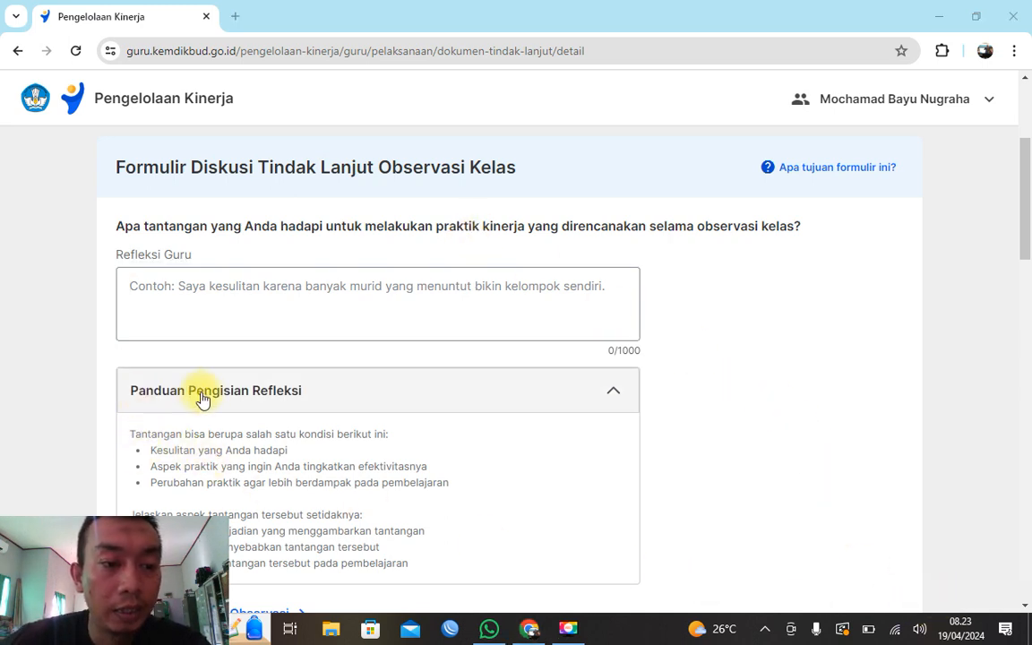
{"action": "scroll", "coordinate": [204, 399], "scroll_direction": "down", "scroll_amount": 1}
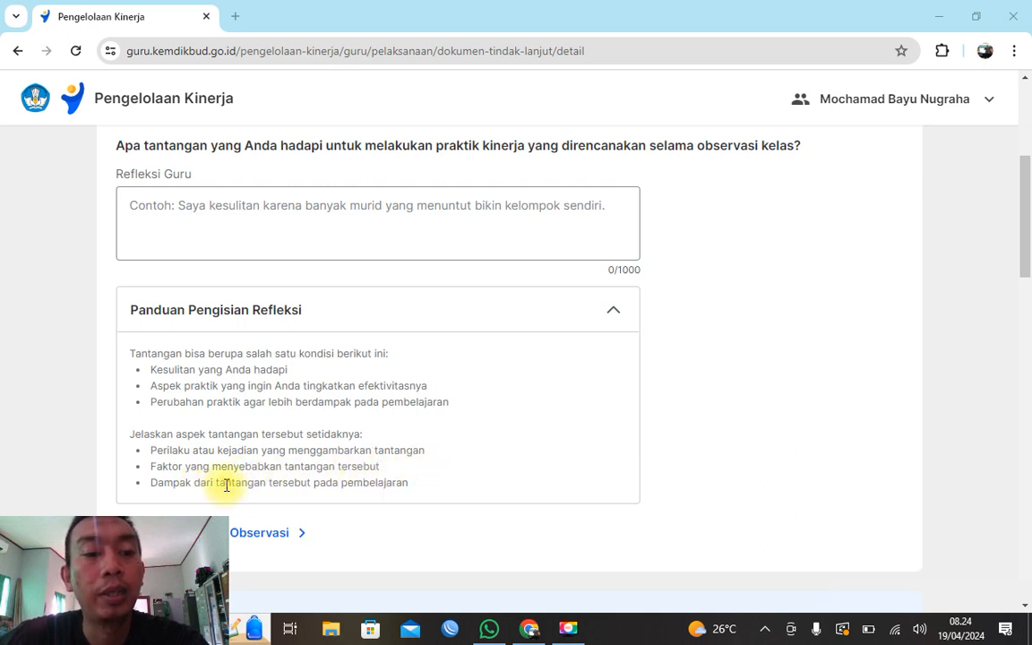
{"action": "scroll", "coordinate": [351, 460], "scroll_direction": "down", "scroll_amount": 2}
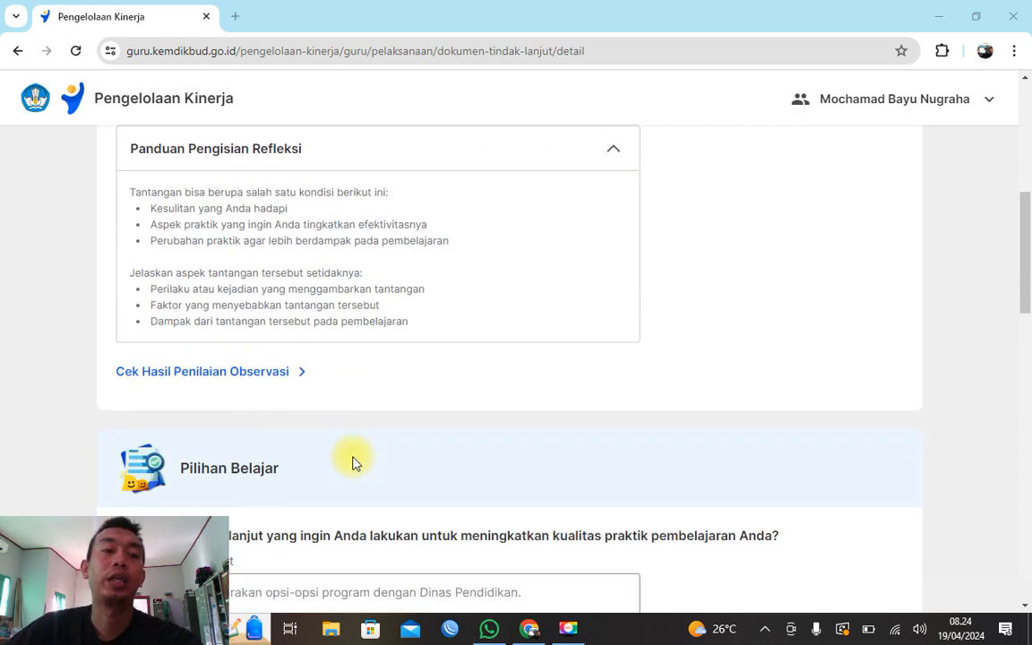
{"action": "scroll", "coordinate": [354, 455], "scroll_direction": "up", "scroll_amount": 3}
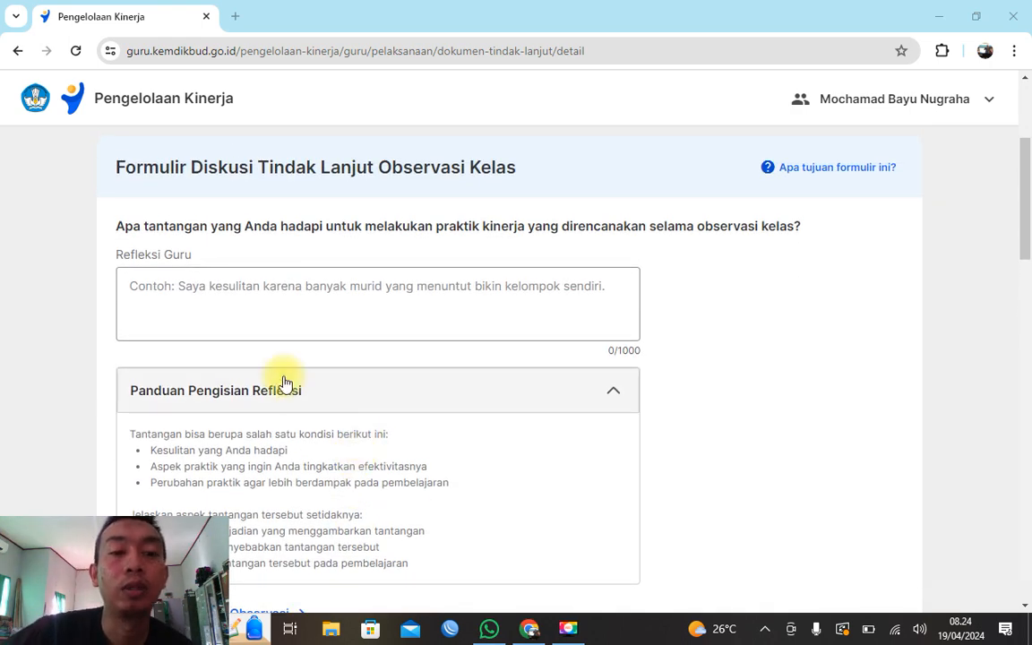
- Start the Refleksi Guru answer on the observation challenge with "Saya merasa kesulitan membagi waktu dengan tepat"
{"action": "left_click", "coordinate": [301, 306]}
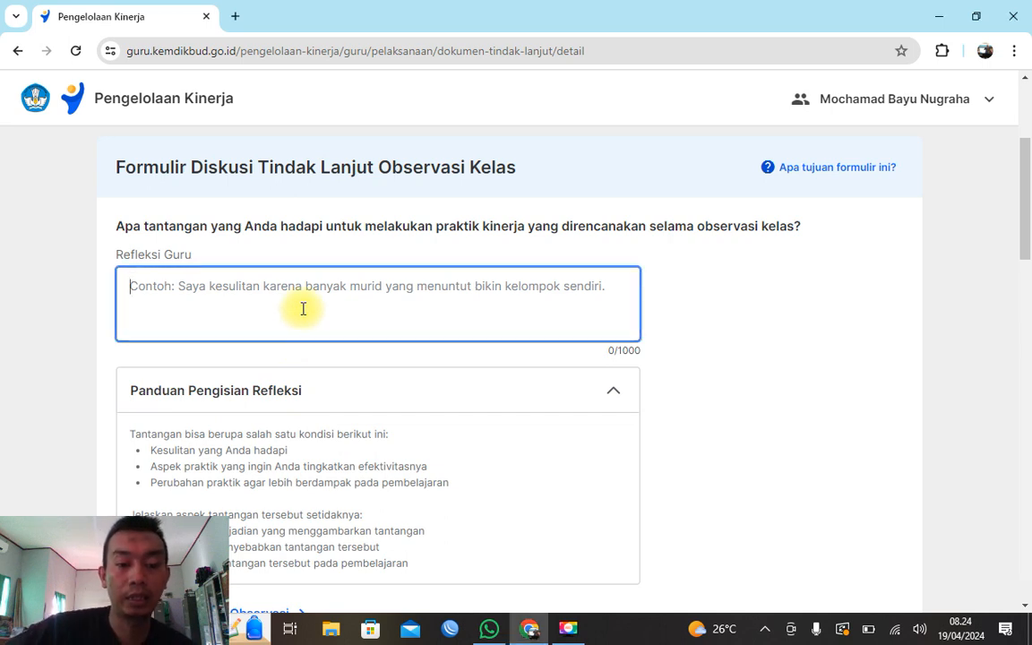
{"action": "left_click", "coordinate": [944, 605]}
{"action": "left_click", "coordinate": [528, 313]}
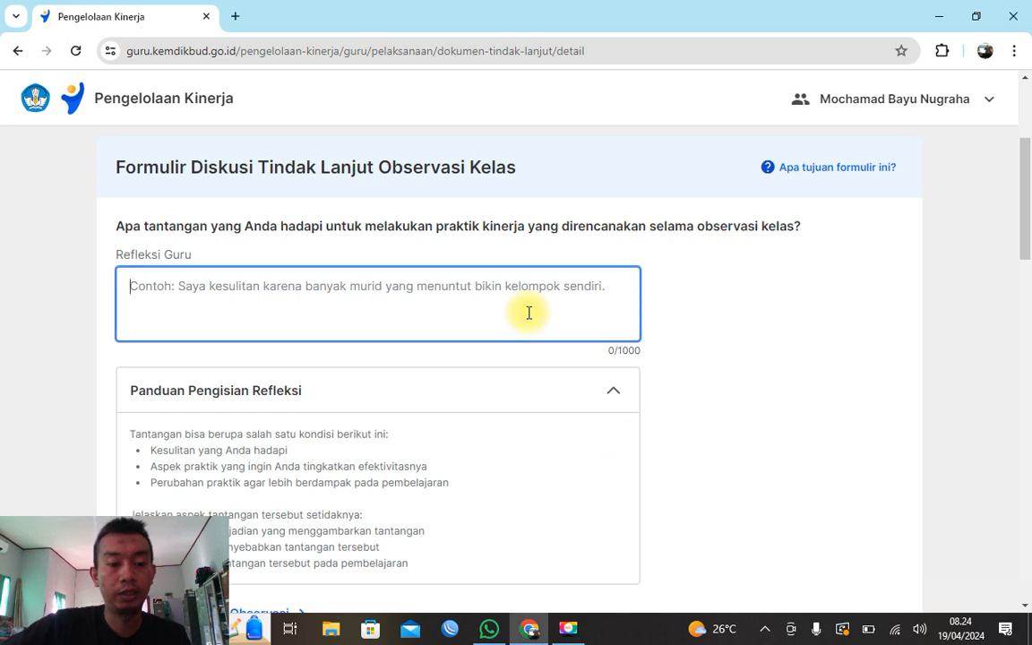
{"action": "type", "text": "Saya "}
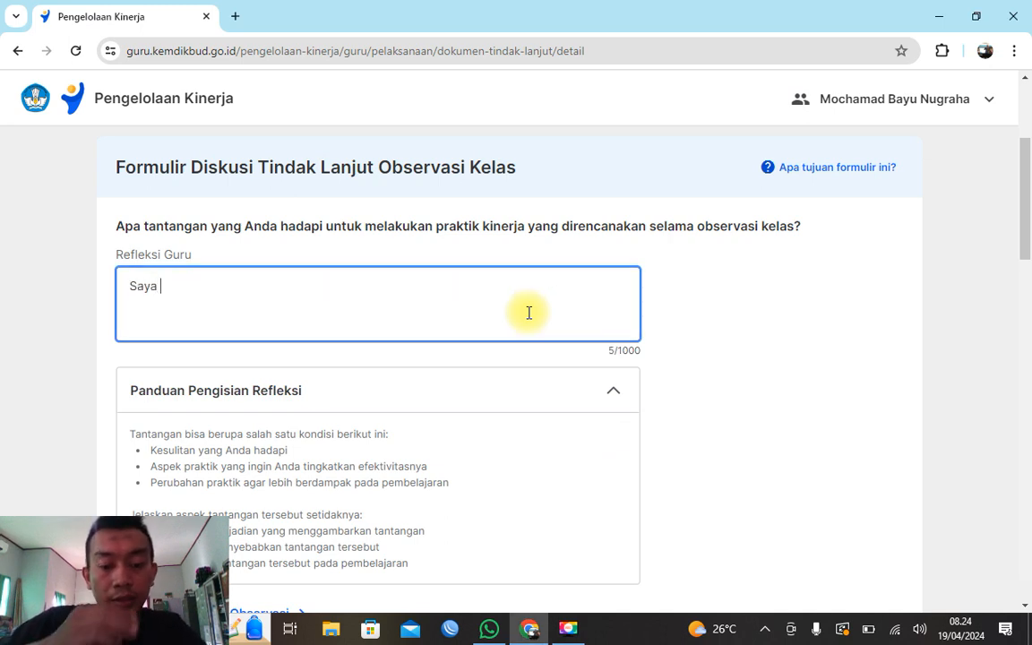
{"action": "type", "text": "mer"}
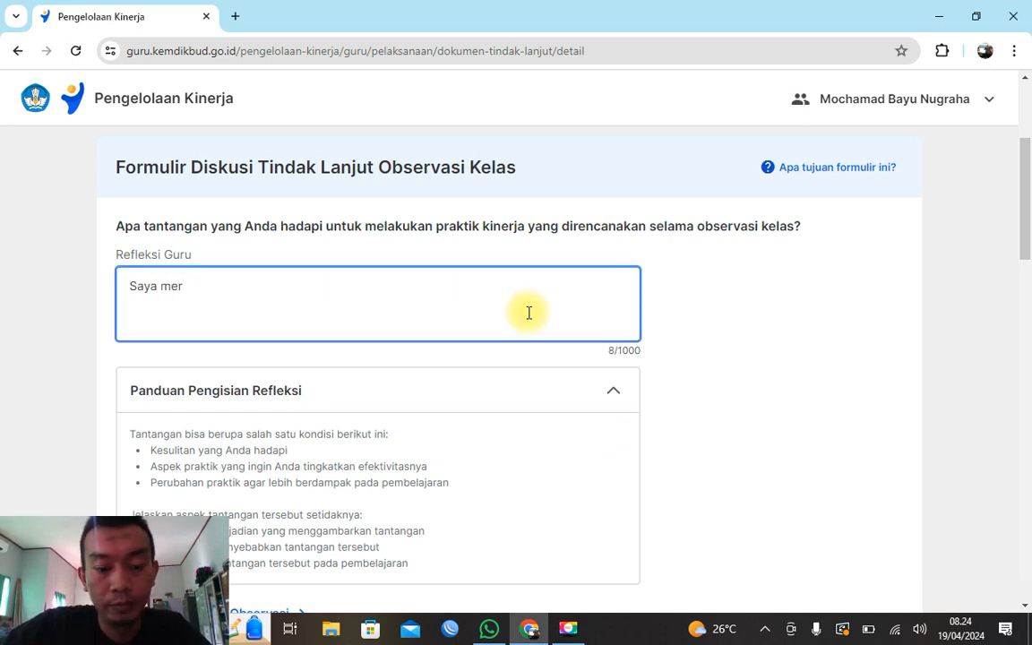
{"action": "type", "text": "asa kesul"}
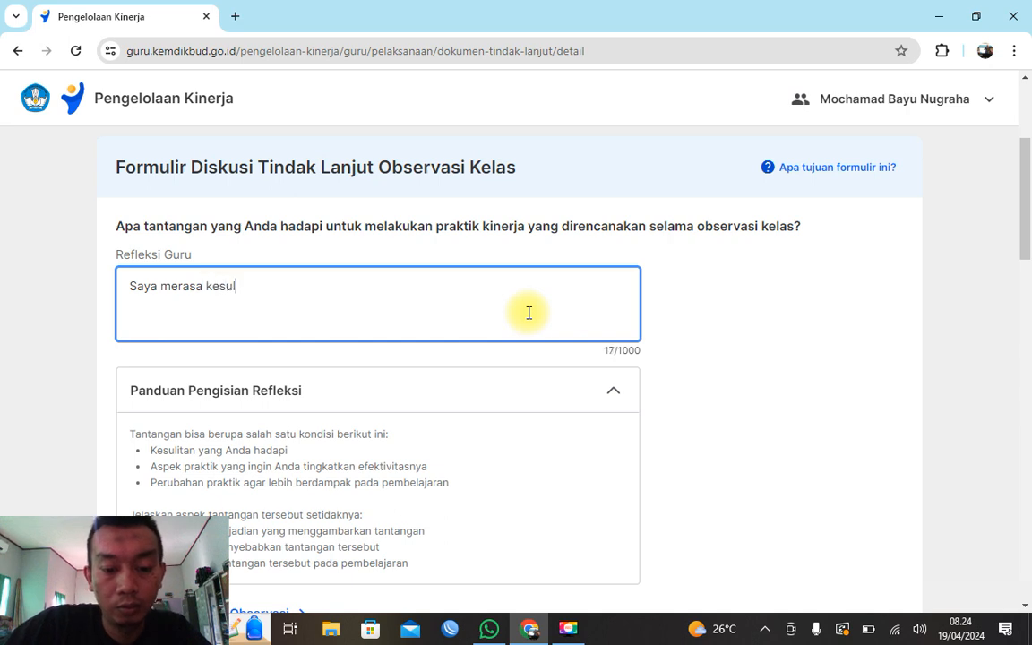
{"action": "type", "text": "itan"}
{"action": "type", "text": "e"}
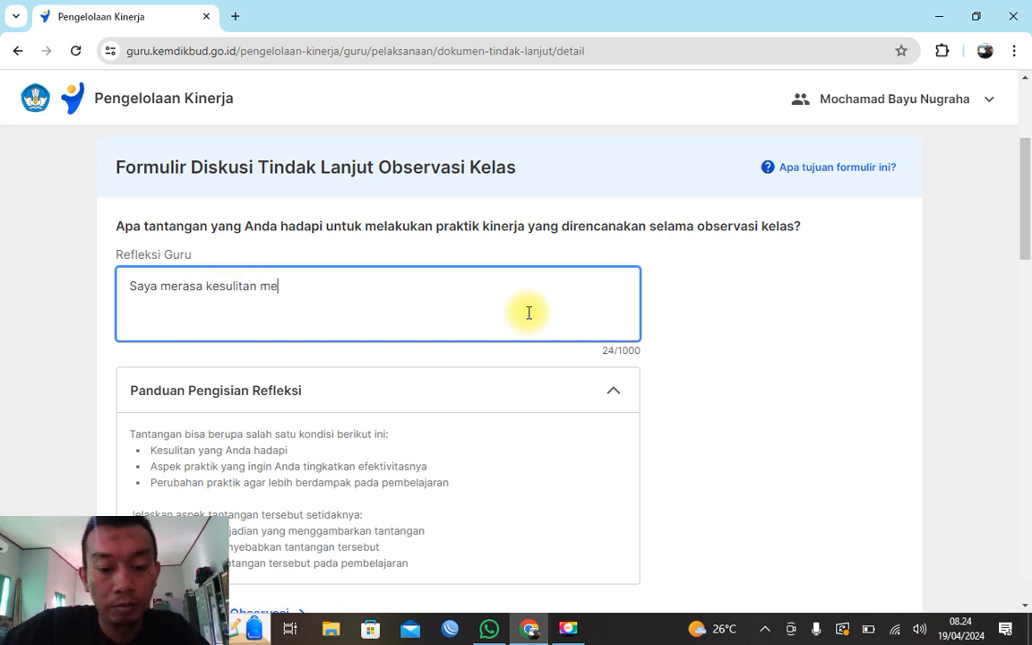
{"action": "type", "text": "mbbagi"}
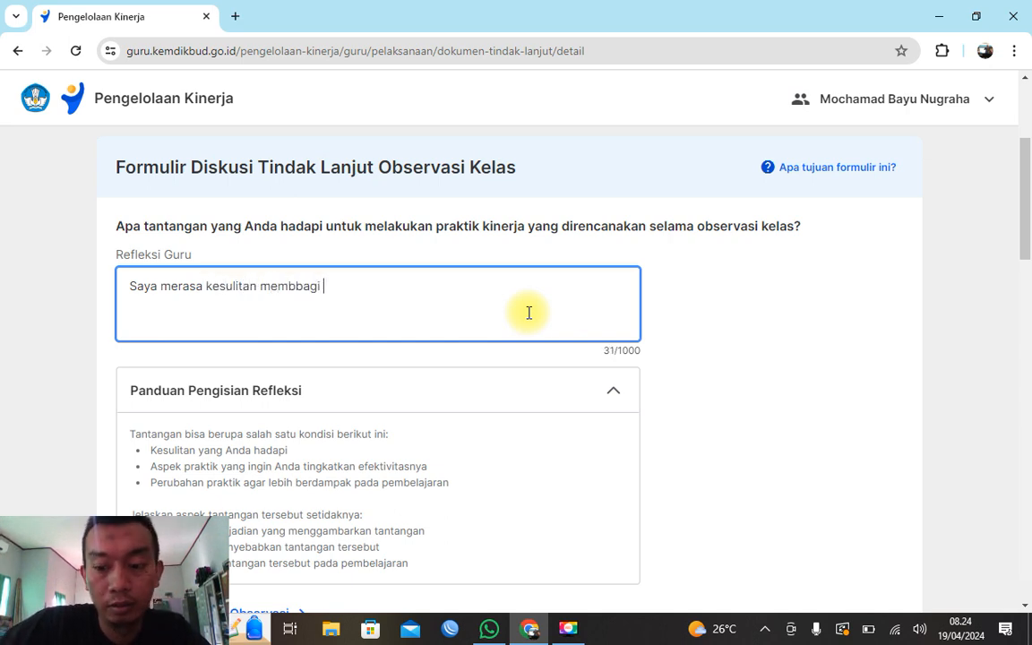
{"action": "key", "text": "BackSpace"}
{"action": "key", "text": "BackSpace"}
{"action": "key", "text": "BackSpace"}
{"action": "key", "text": "BackSpace"}
{"action": "key", "text": "BackSpace"}
{"action": "type", "text": "ag"}
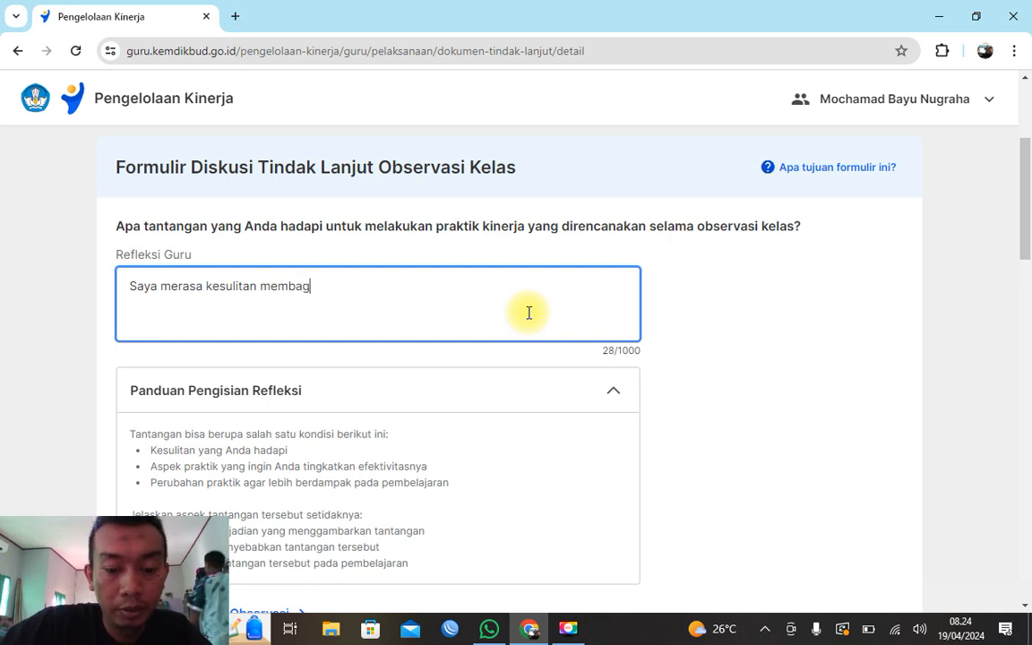
{"action": "type", "text": "i waktu deng"}
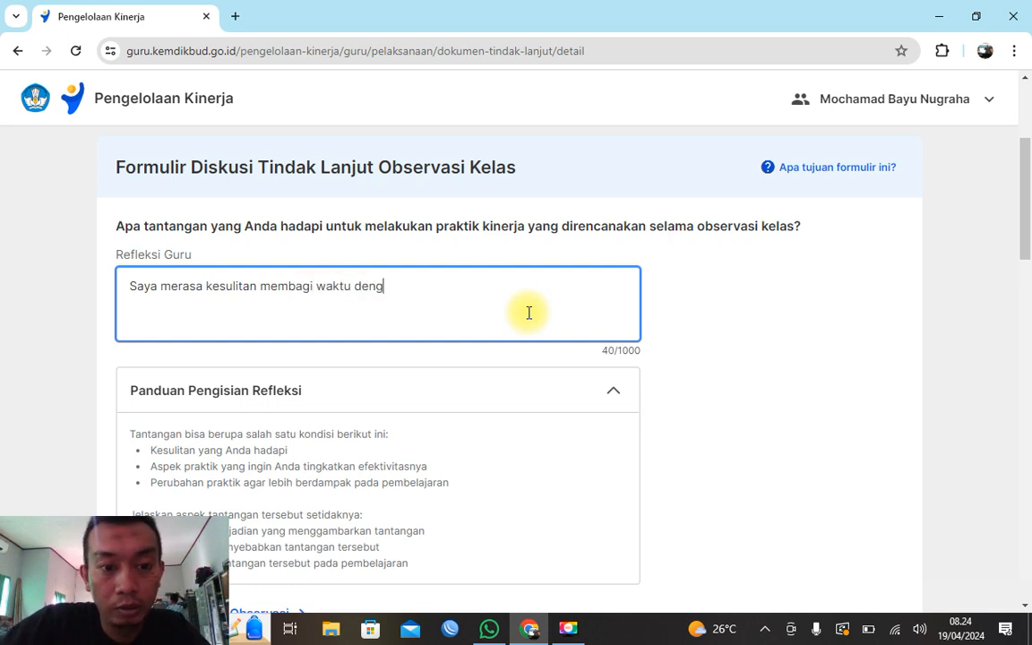
{"action": "type", "text": "an tepat"}
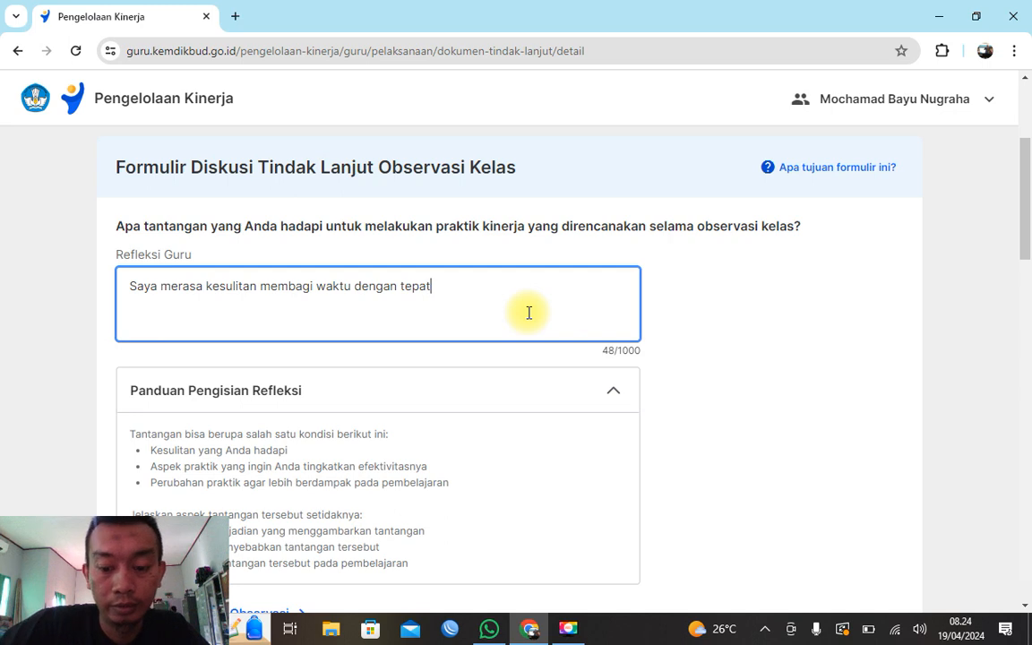
- Replace the word "tepat" in the Refleksi Guru answer with "optimal" and continue the sentence with ", karena"
{"action": "type", "text": ", kare"}
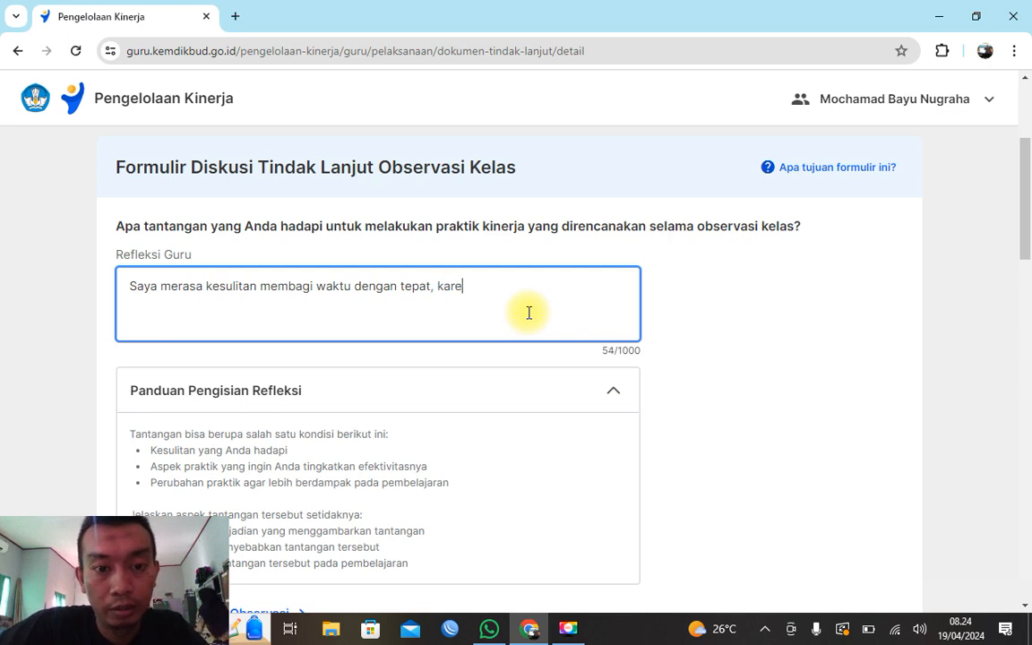
{"action": "key", "text": "BackSpace"}
{"action": "key", "text": "BackSpace"}
{"action": "key", "text": "BackSpace"}
{"action": "key", "text": "BackSpace"}
{"action": "key", "text": "BackSpace"}
{"action": "key", "text": "BackSpace"}
{"action": "key", "text": "BackSpace"}
{"action": "key", "text": "BackSpace"}
{"action": "key", "text": "BackSpace"}
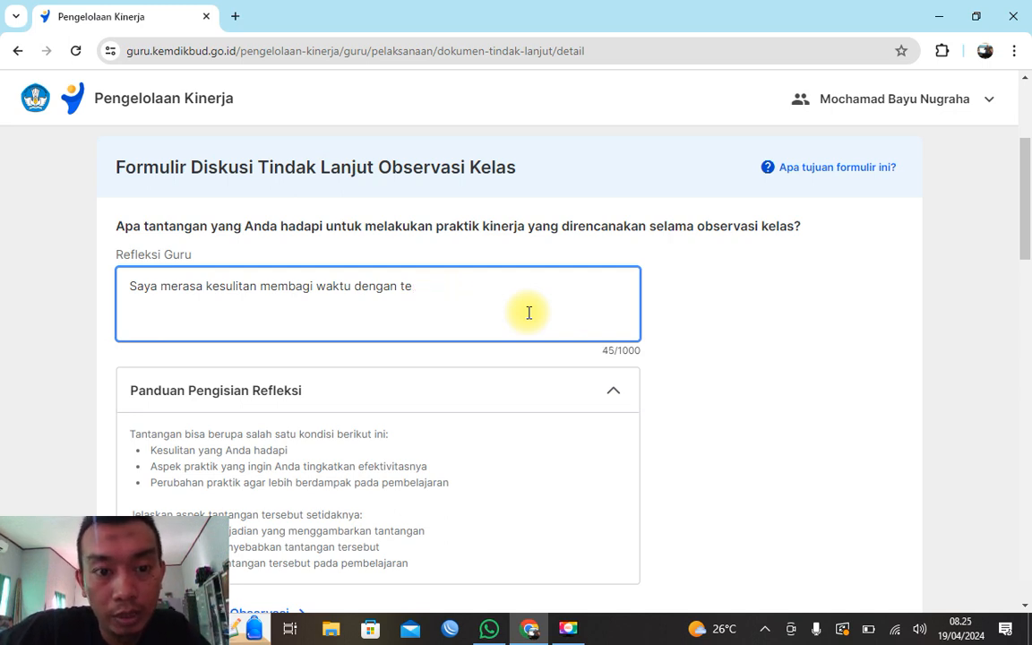
{"action": "type", "text": "optima"}
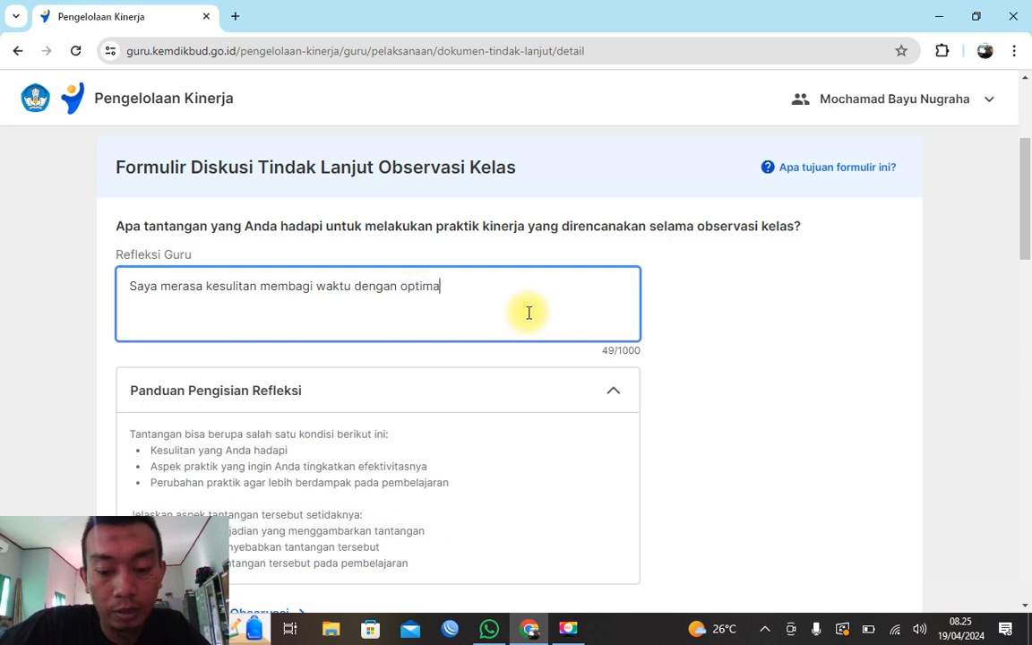
{"action": "type", "text": "l, karena "}
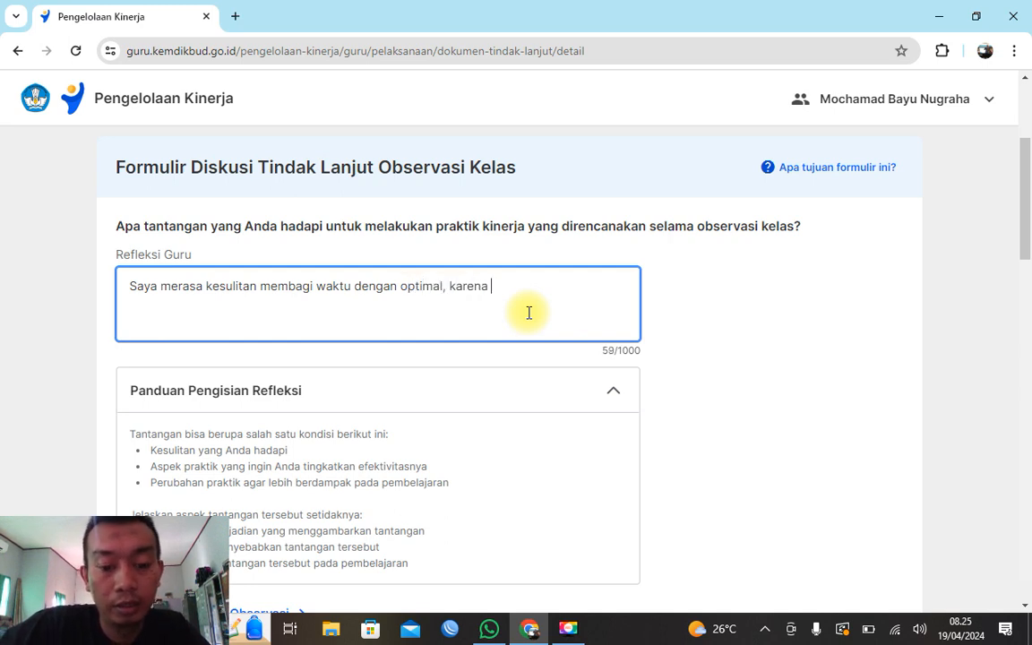
- Continue the Refleksi Guru answer with the cause "3 jam pelajaran terakhhir di hari Jum'at itu lebih cepat"
{"action": "type", "text": "wa"}
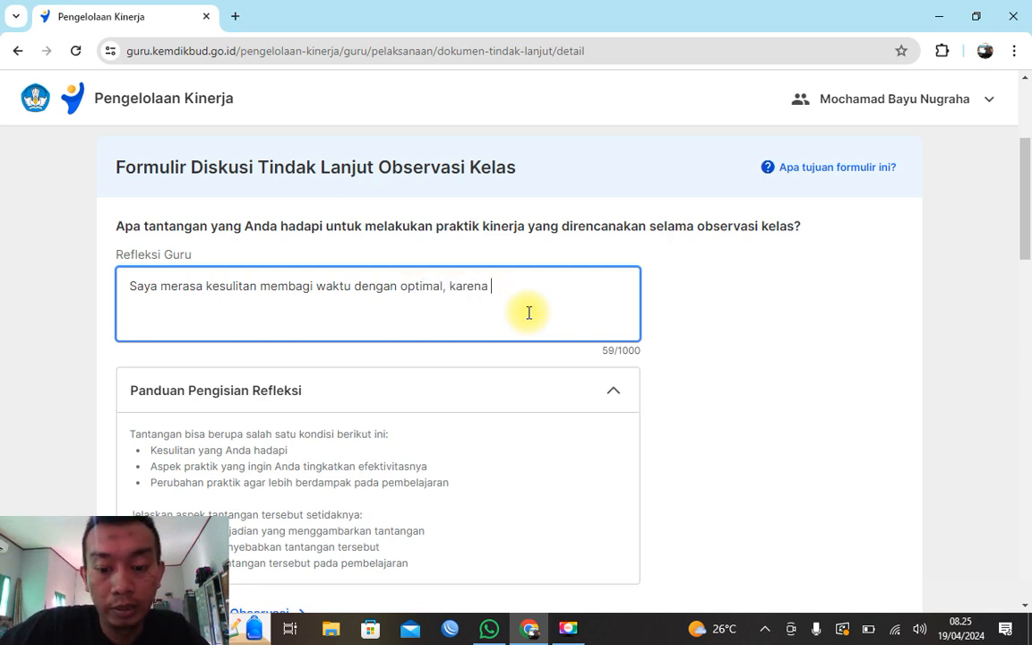
{"action": "type", "text": "jam pe"}
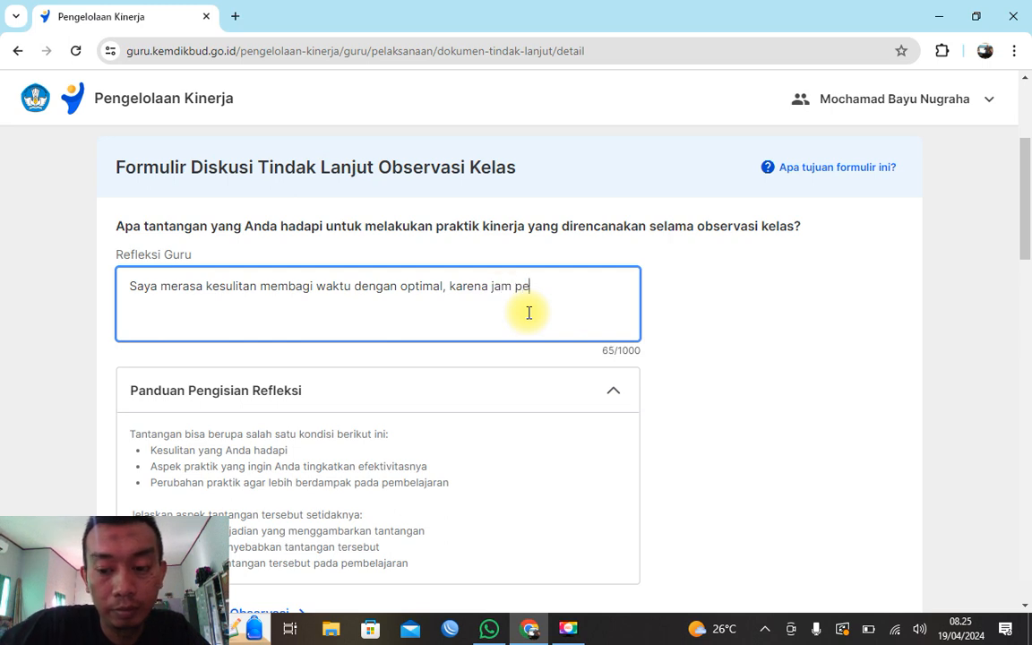
{"action": "key", "text": "BackSpace"}
{"action": "key", "text": "BackSpace"}
{"action": "key", "text": "BackSpace"}
{"action": "key", "text": "BackSpace"}
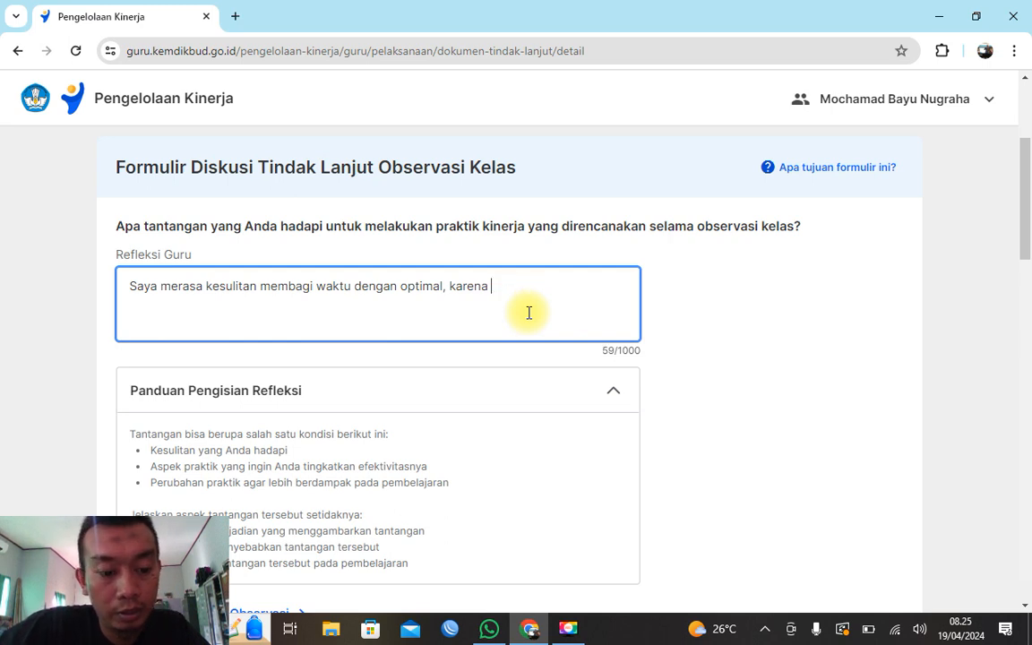
{"action": "type", "text": "3 jam  "}
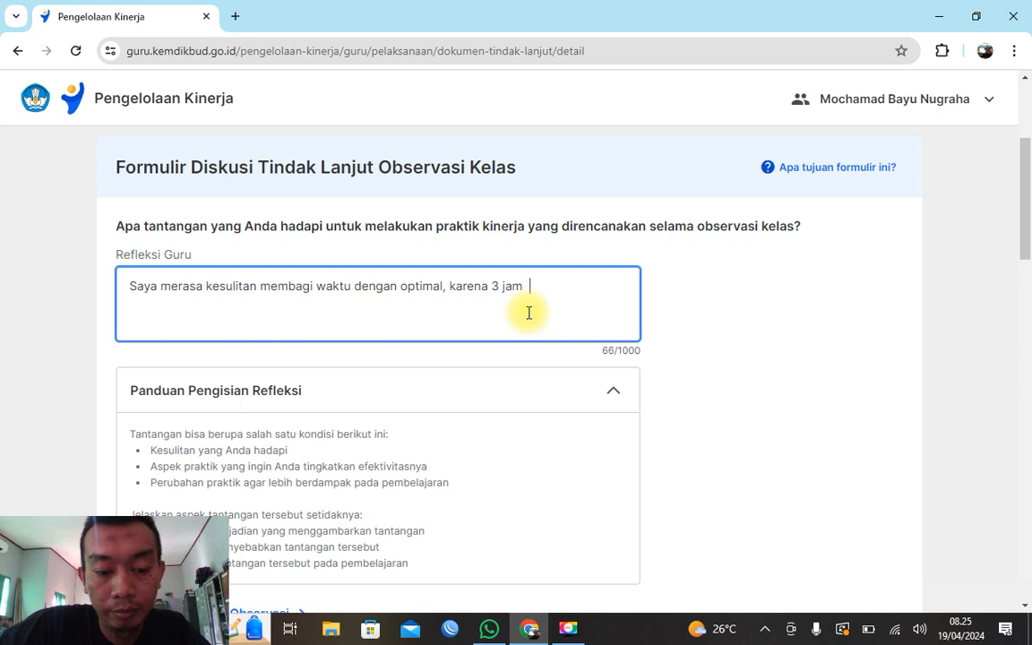
{"action": "type", "text": "pelajaran t"}
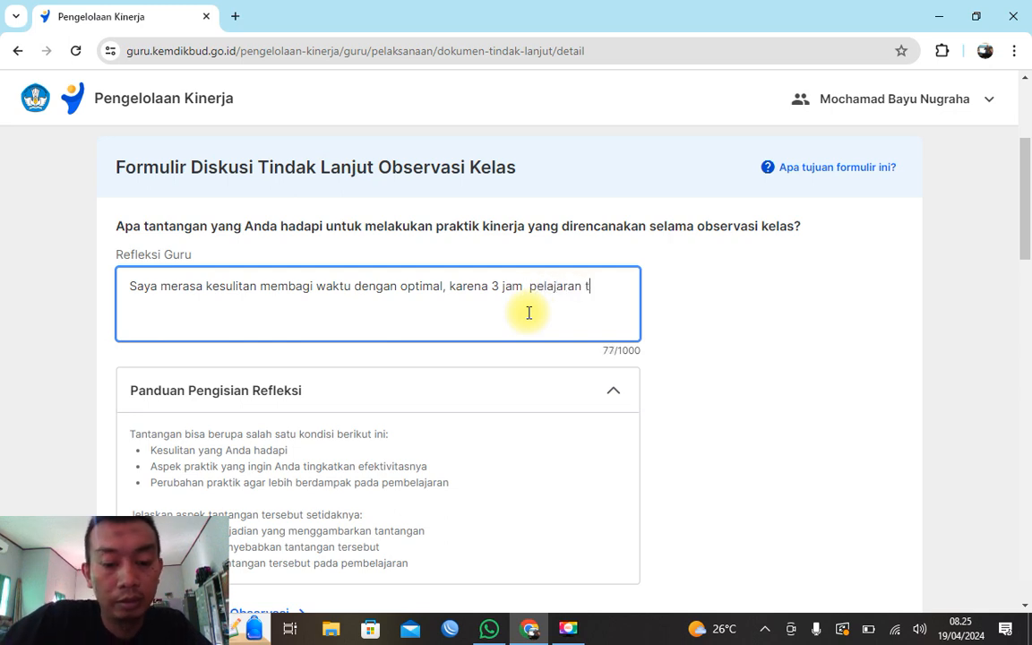
{"action": "type", "text": "erakhhir di ha"}
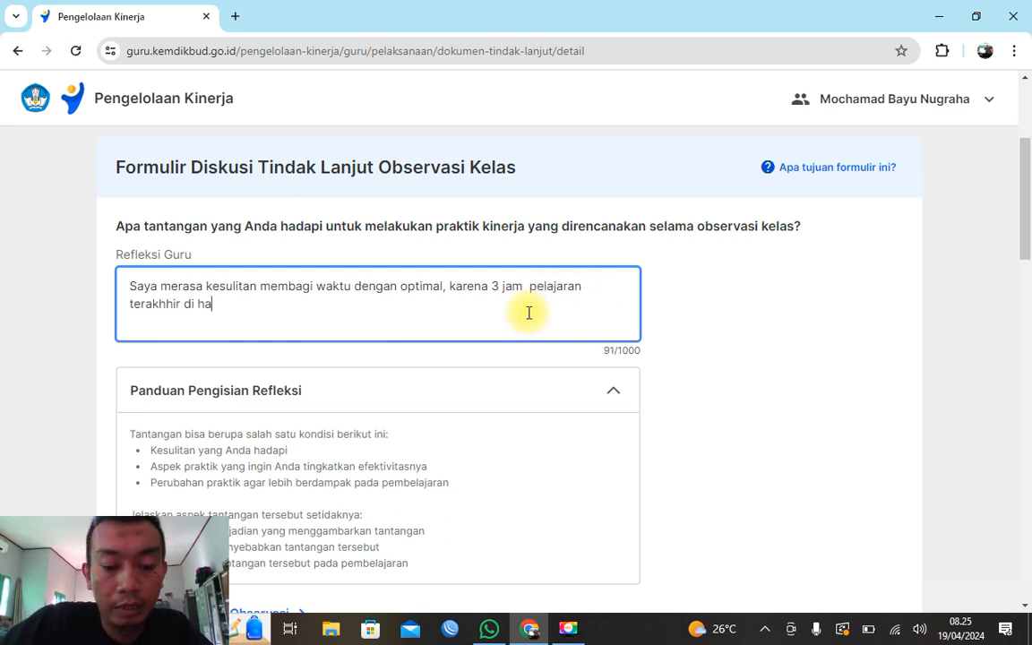
{"action": "type", "text": "ri Jum"}
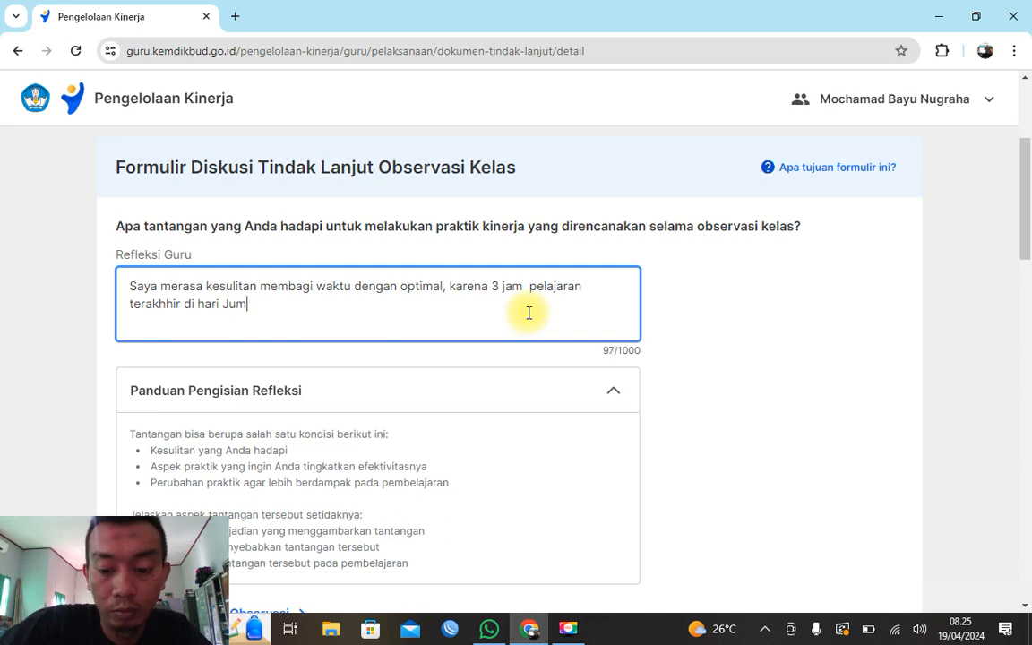
{"action": "type", "text": "'at it"}
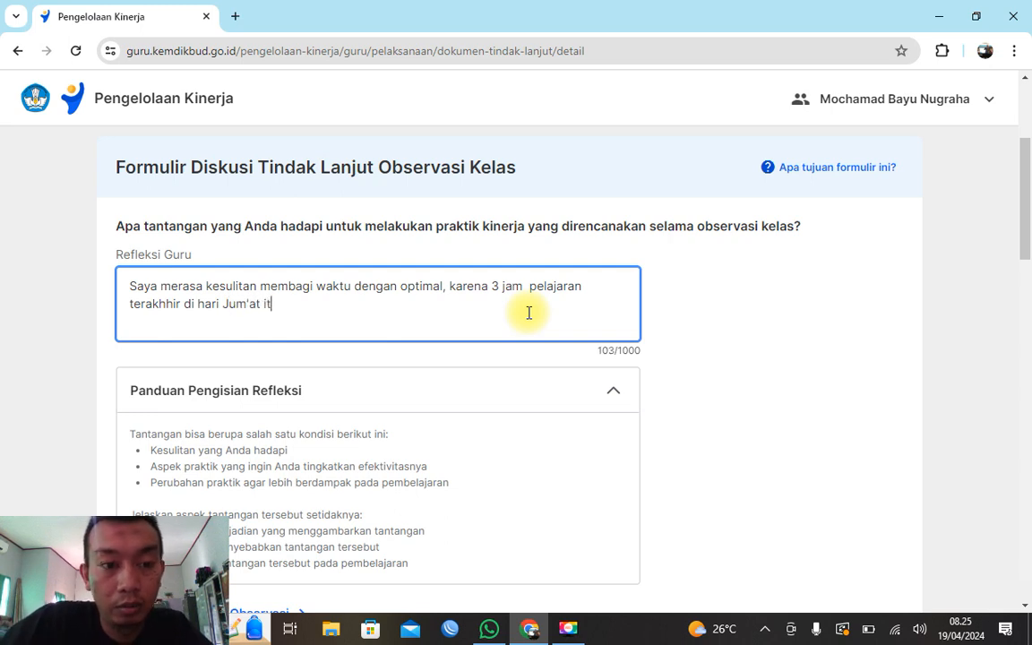
{"action": "type", "text": "u lebih ce"}
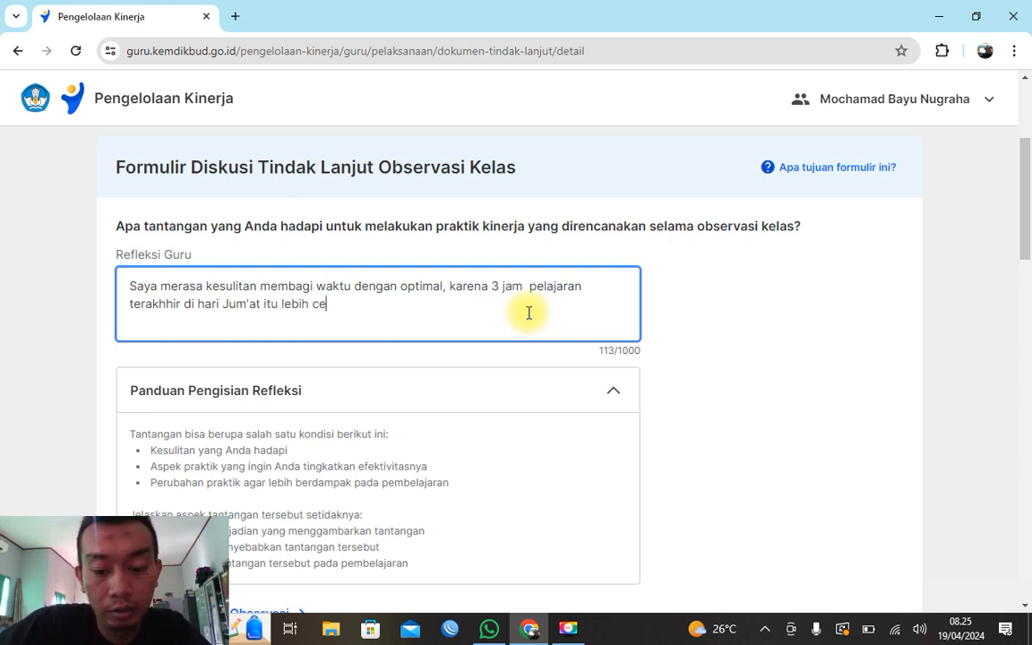
{"action": "type", "text": "pat"}
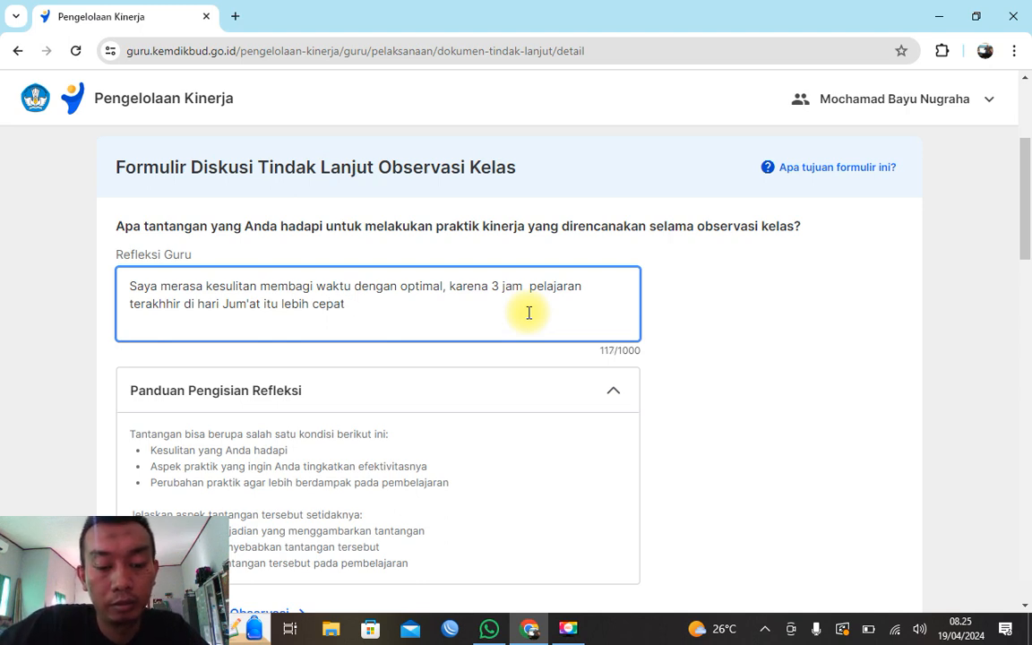
- Finish the Refleksi Guru answer with the reason "karena mendekati waktu sholat Jum'at"
{"action": "type", "text": " karena "}
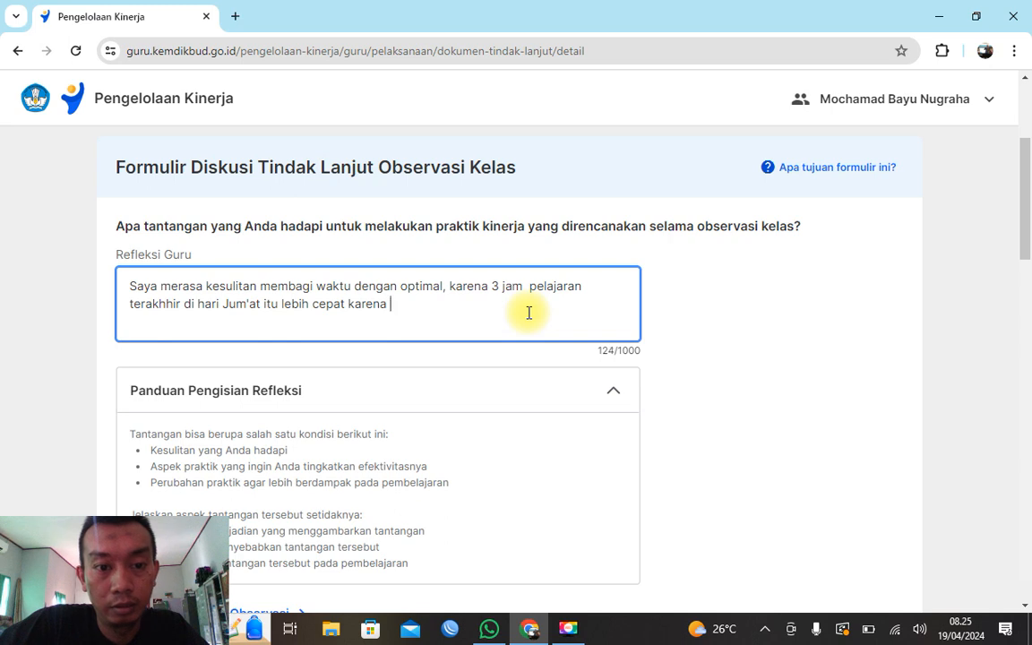
{"action": "type", "text": "mendekati "}
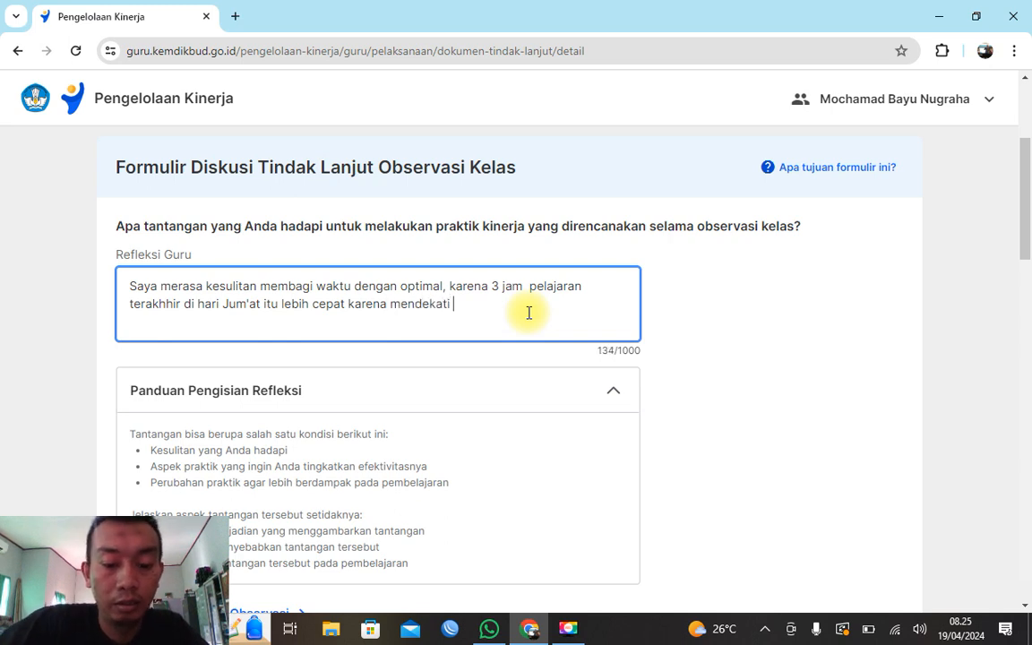
{"action": "type", "text": "waktu shola"}
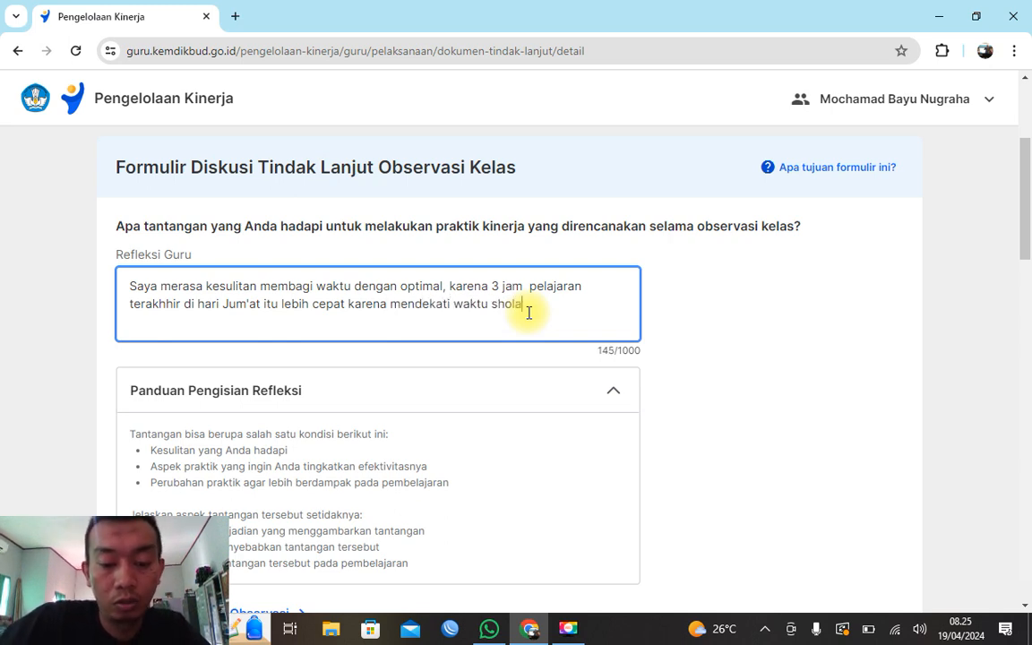
{"action": "type", "text": "t Jum'at"}
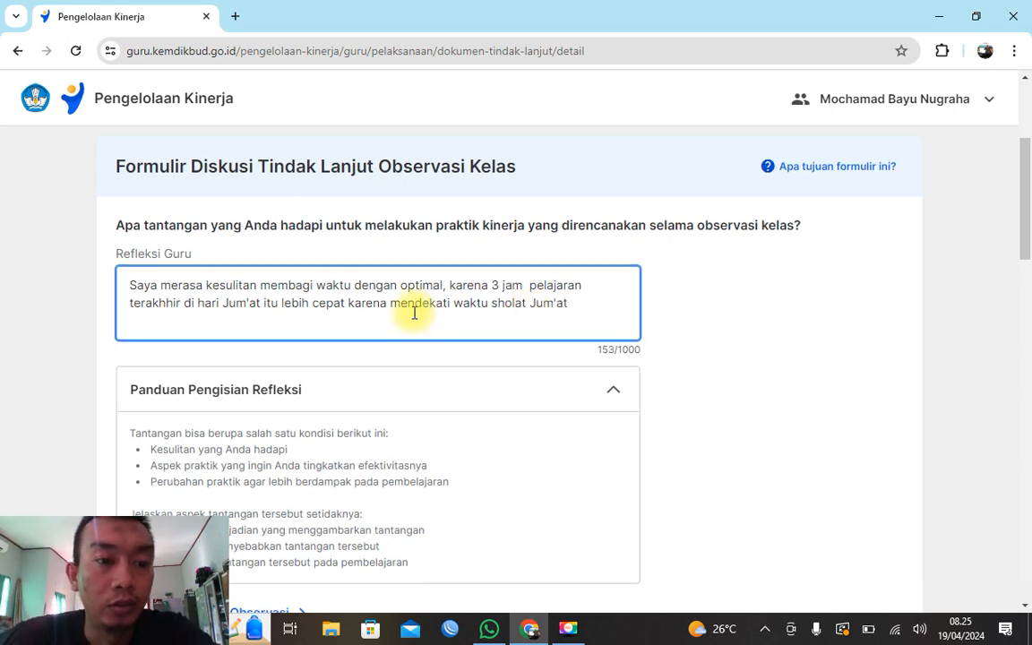
- Review the reflection guidance and examine the Pilihan Belajar questions on the follow-up goal, efforts and period
{"action": "scroll", "coordinate": [412, 315], "scroll_direction": "down", "scroll_amount": 1}
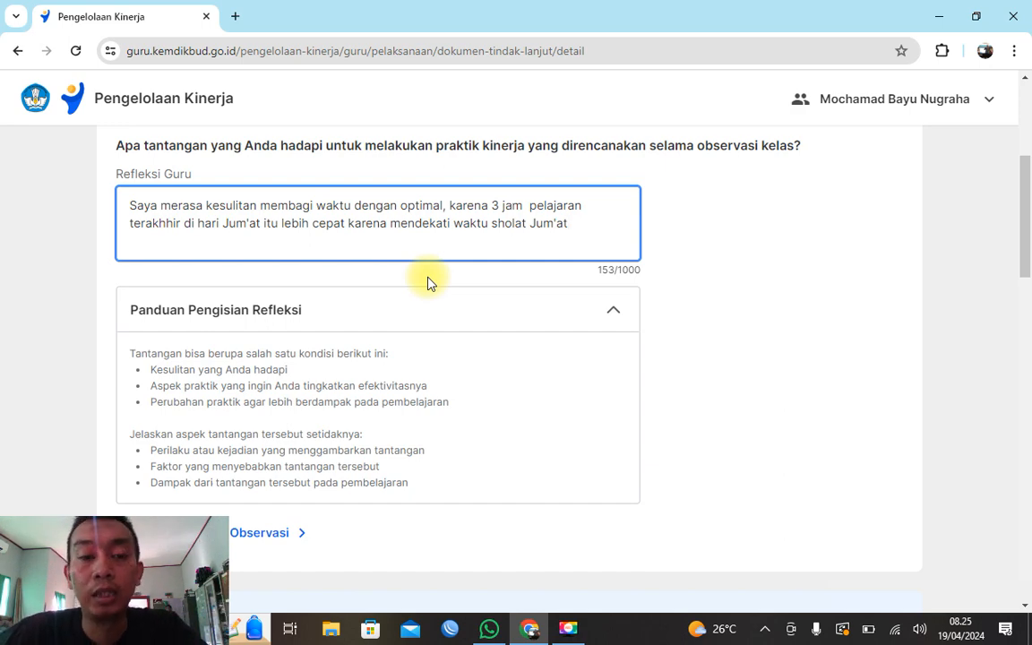
{"action": "scroll", "coordinate": [428, 281], "scroll_direction": "down", "scroll_amount": 4}
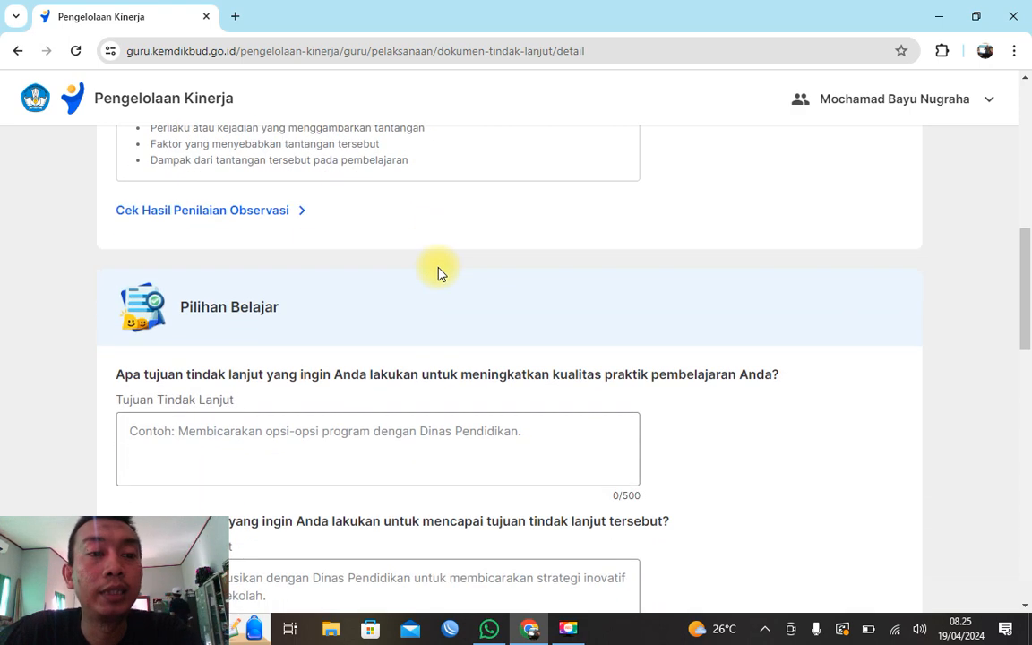
{"action": "scroll", "coordinate": [438, 271], "scroll_direction": "up", "scroll_amount": 4}
{"action": "scroll", "coordinate": [489, 225], "scroll_direction": "down", "scroll_amount": 3}
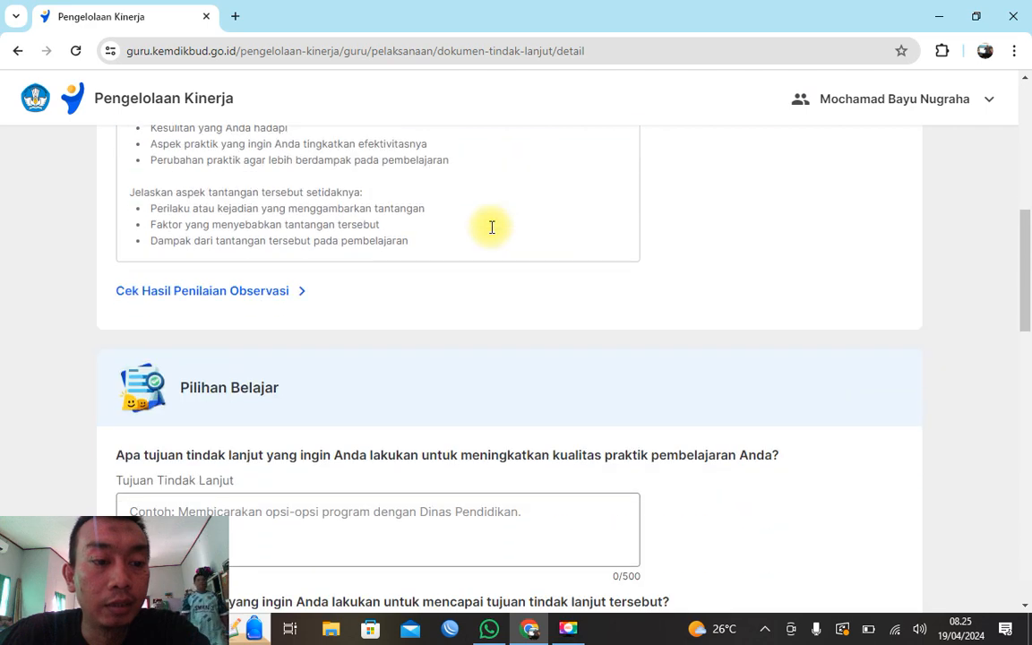
{"action": "scroll", "coordinate": [491, 227], "scroll_direction": "down", "scroll_amount": 2}
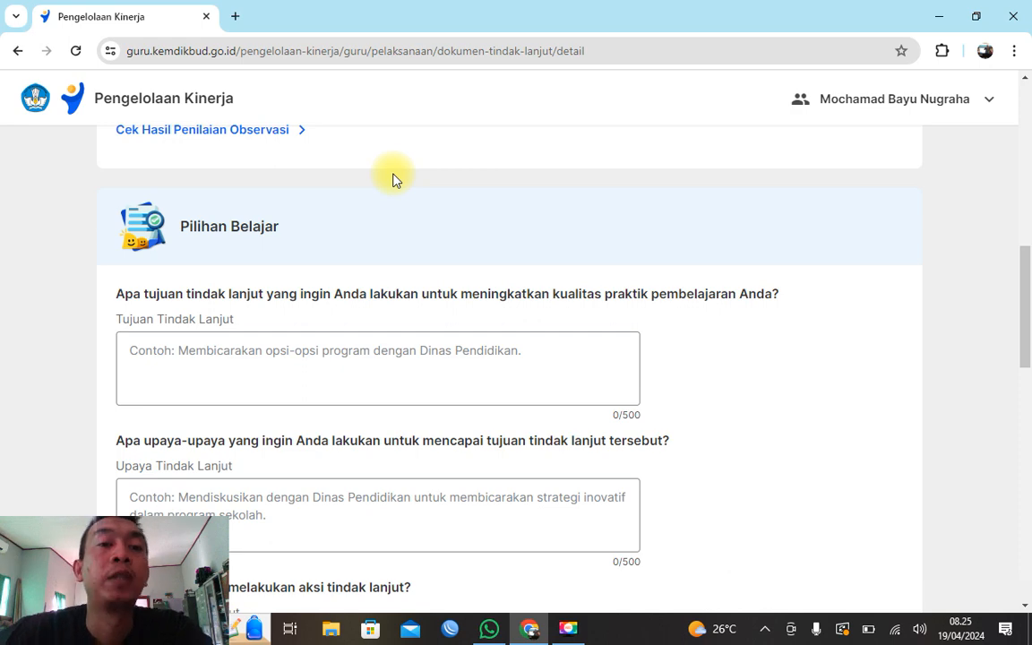
{"action": "scroll", "coordinate": [390, 181], "scroll_direction": "up", "scroll_amount": 2}
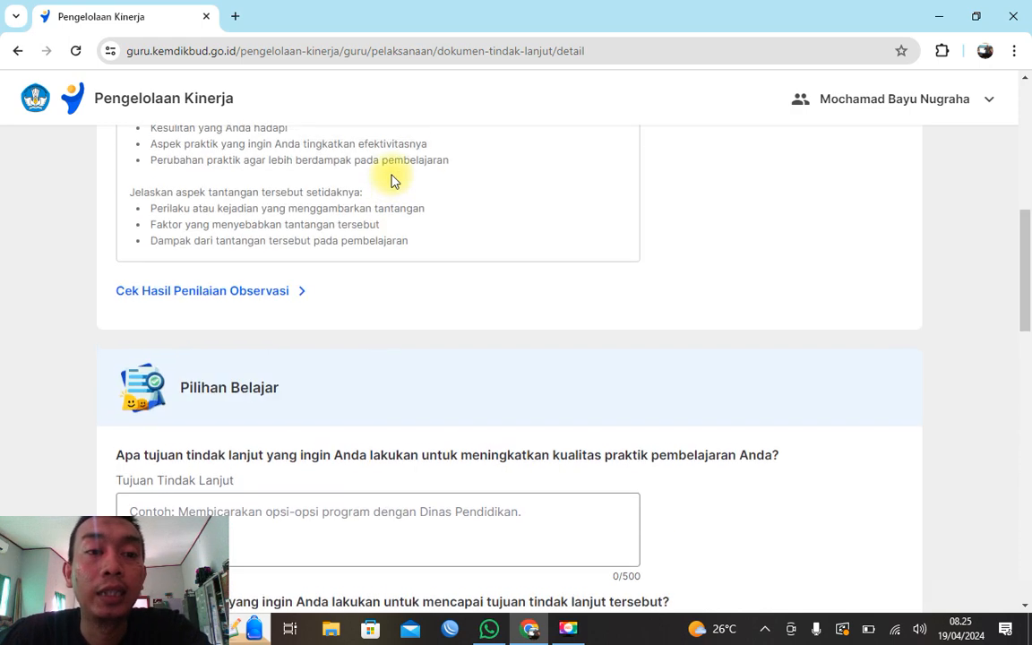
{"action": "scroll", "coordinate": [391, 181], "scroll_direction": "down", "scroll_amount": 3}
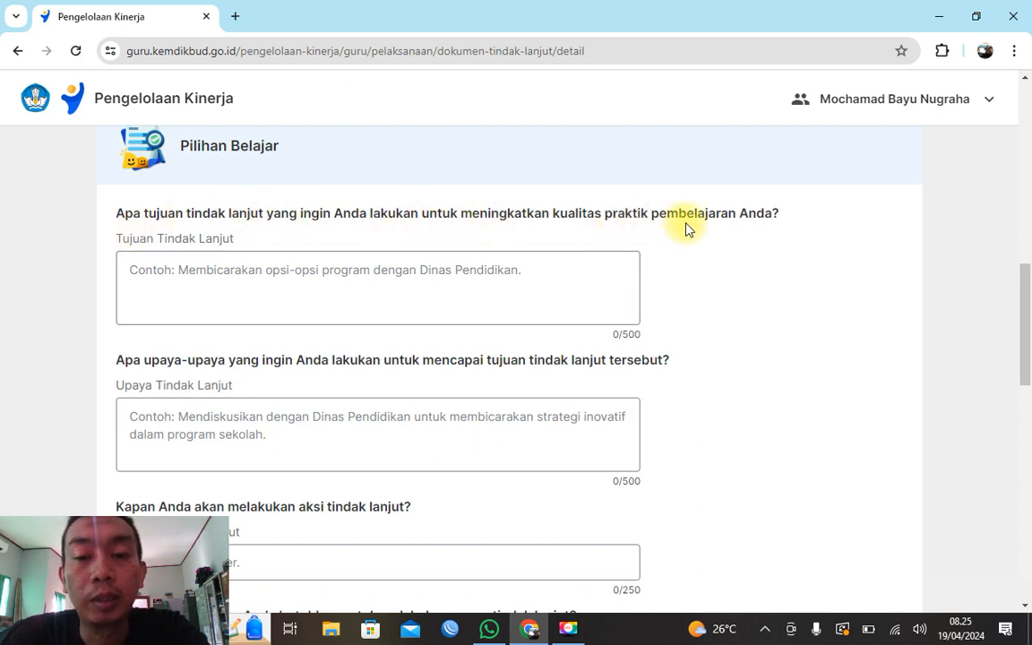
{"action": "scroll", "coordinate": [377, 251], "scroll_direction": "down", "scroll_amount": 1}
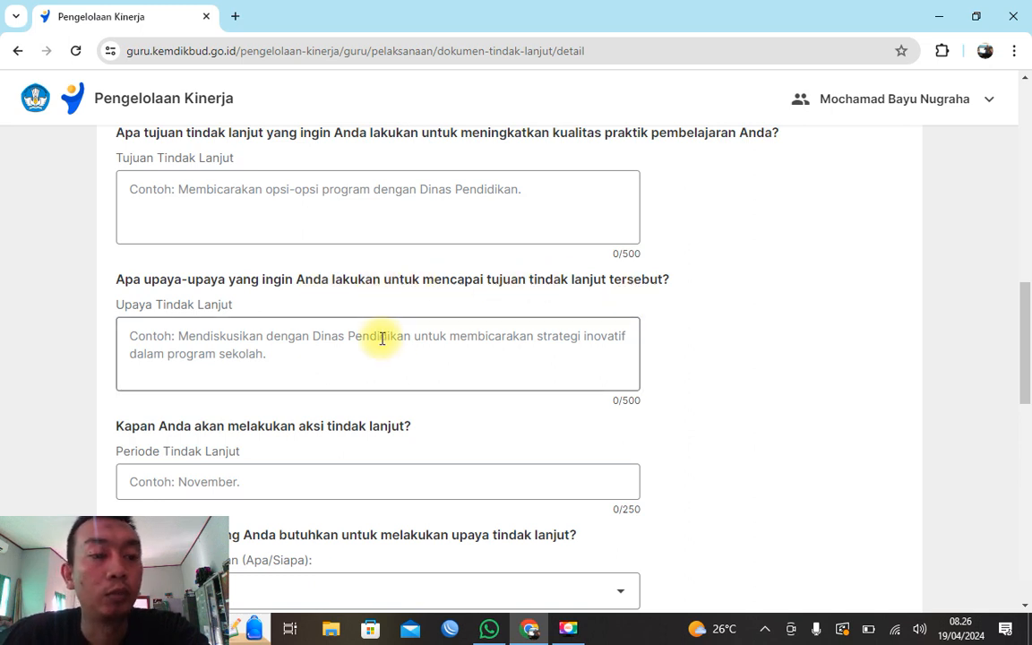
- Begin the Tujuan Tindak Lanjut answer under Pilihan Belajar with "Saya ingin belajar lagi"
{"action": "scroll", "coordinate": [379, 336], "scroll_direction": "down", "scroll_amount": 1}
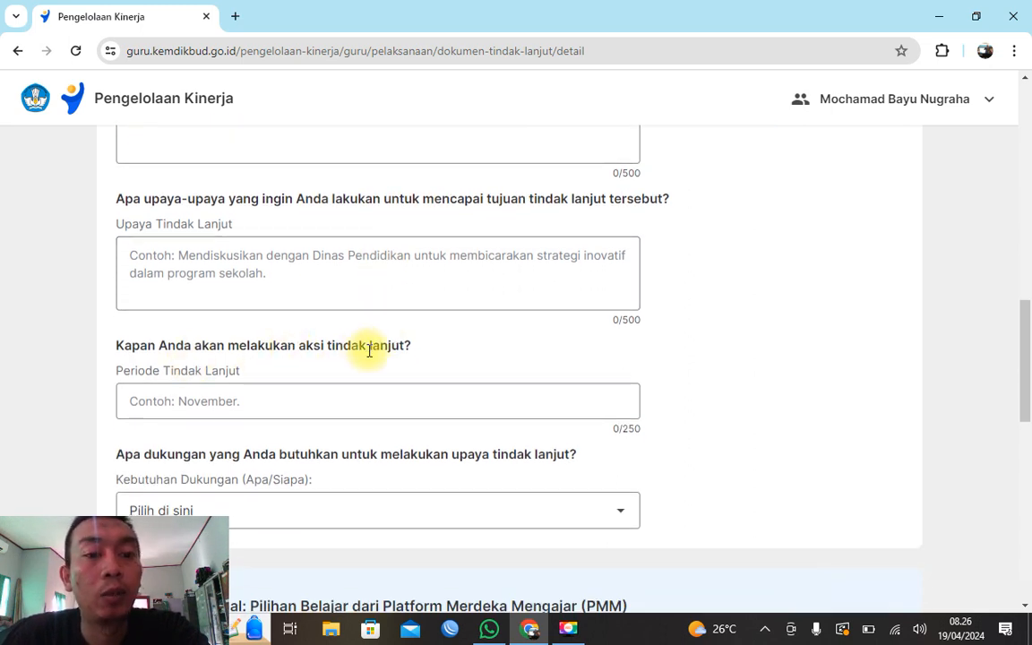
{"action": "scroll", "coordinate": [412, 349], "scroll_direction": "down", "scroll_amount": 1}
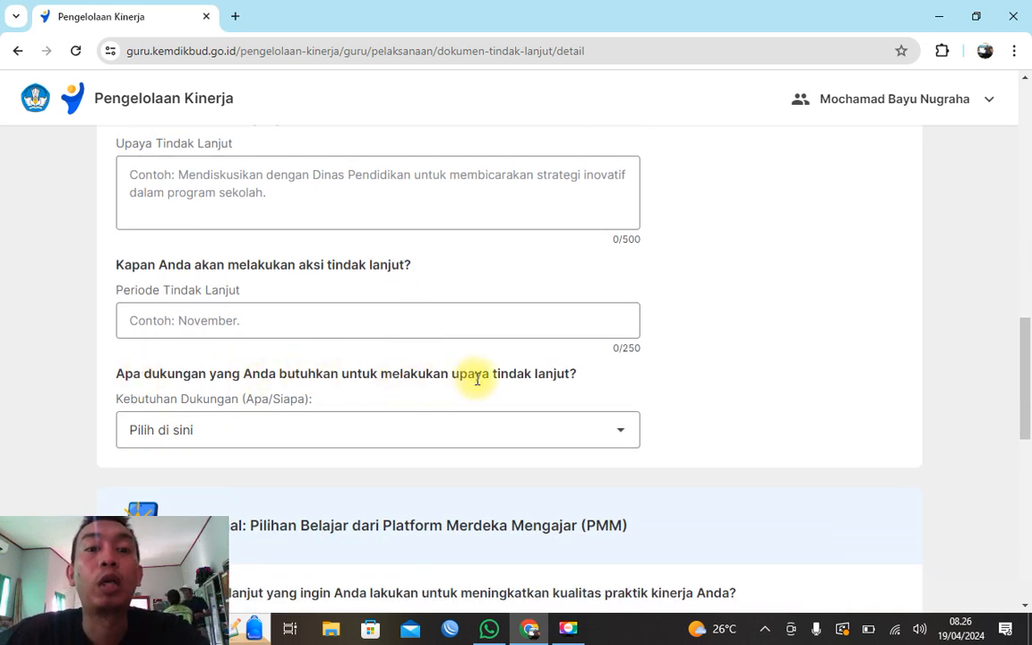
{"action": "scroll", "coordinate": [476, 363], "scroll_direction": "up", "scroll_amount": 4}
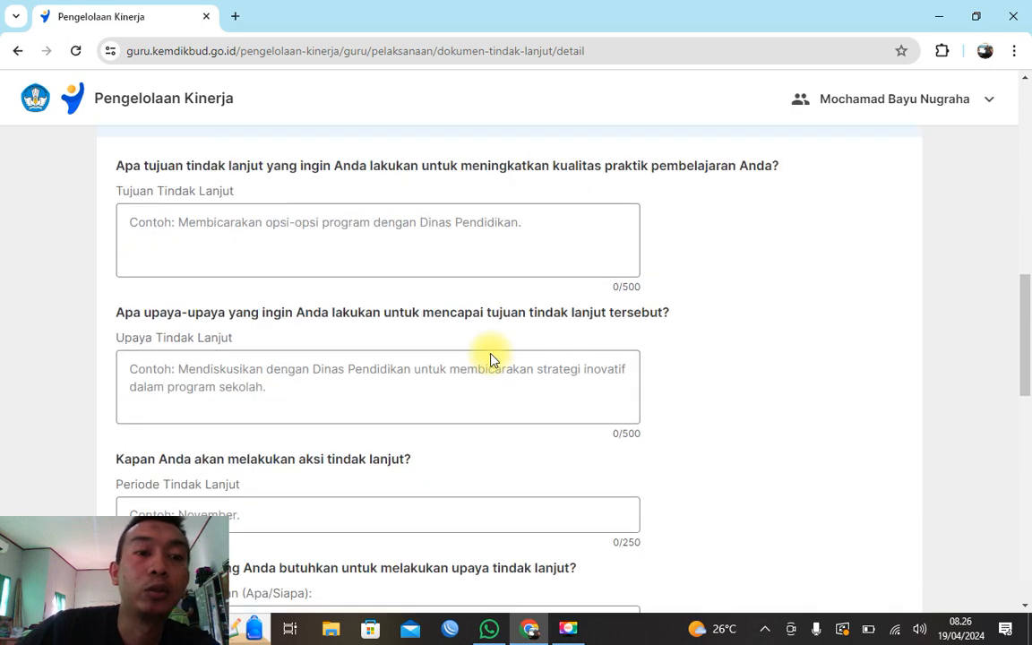
{"action": "scroll", "coordinate": [491, 359], "scroll_direction": "down", "scroll_amount": 2}
{"action": "scroll", "coordinate": [472, 347], "scroll_direction": "up", "scroll_amount": 2}
{"action": "left_click", "coordinate": [189, 361]}
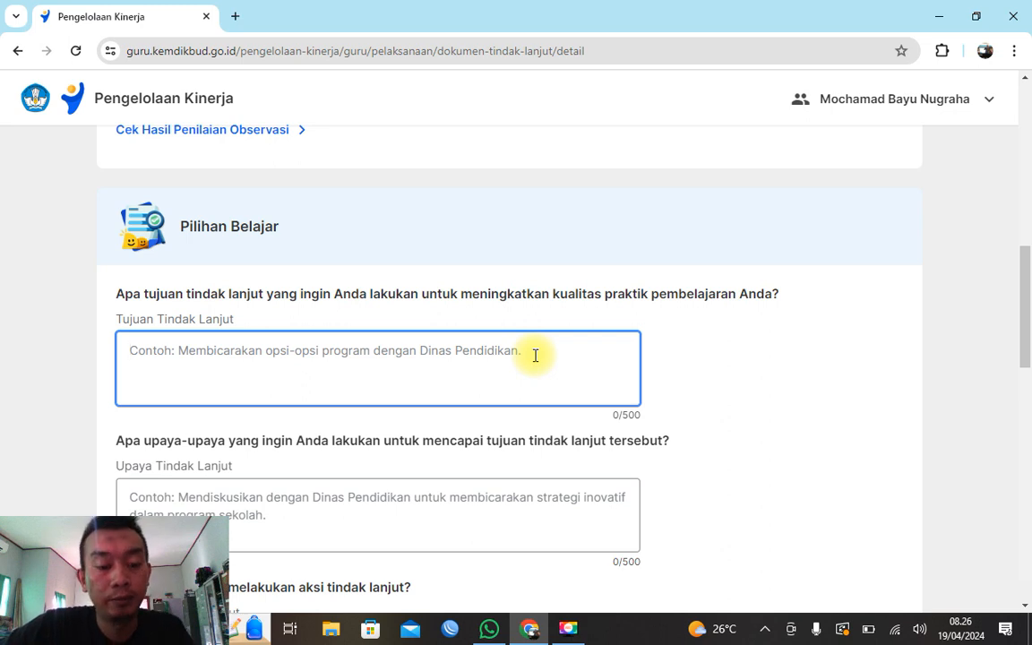
{"action": "type", "text": "Saya "}
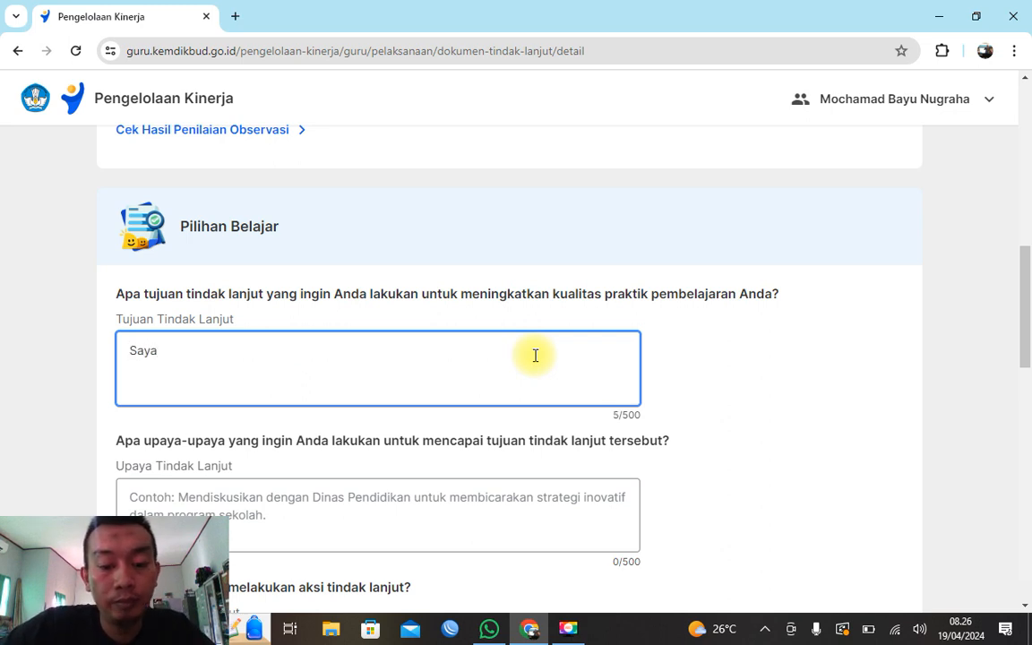
{"action": "type", "text": "ingin bel"}
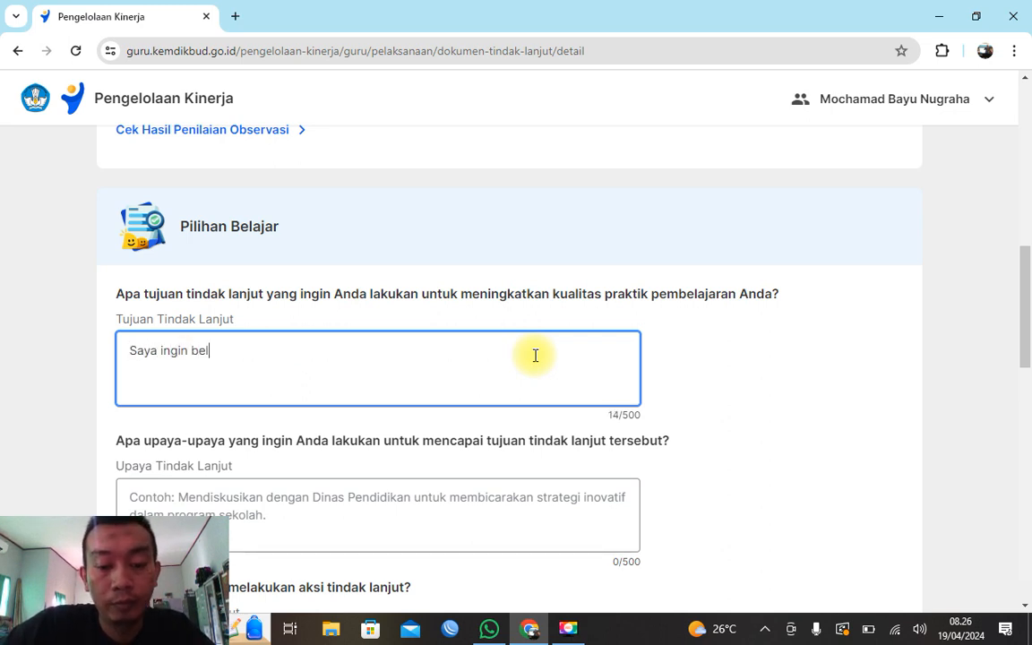
{"action": "type", "text": "ajar"}
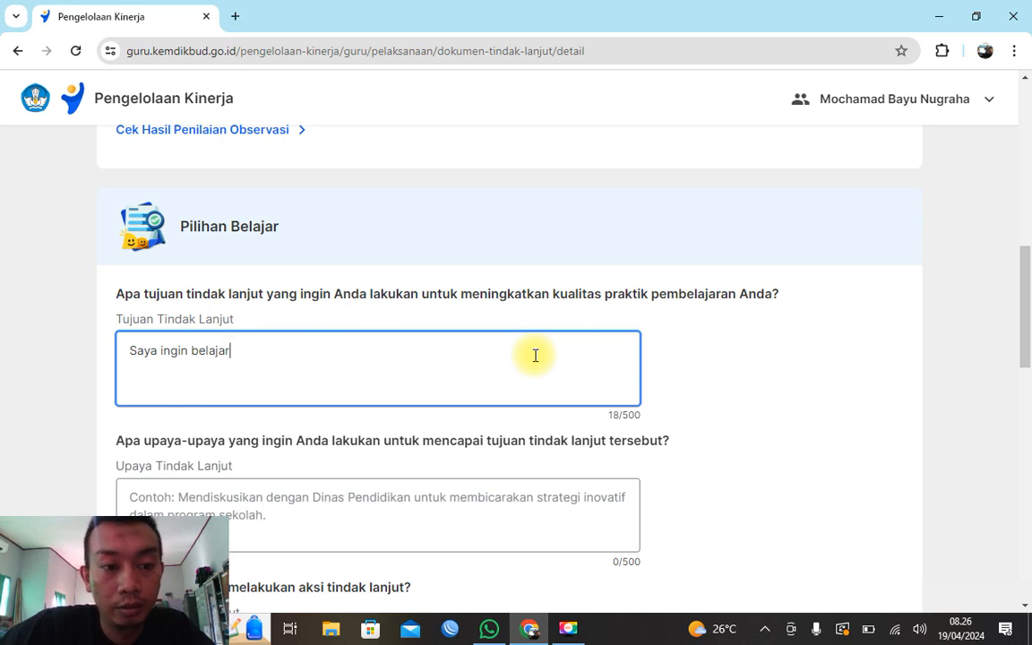
{"action": "type", "text": " lagi "}
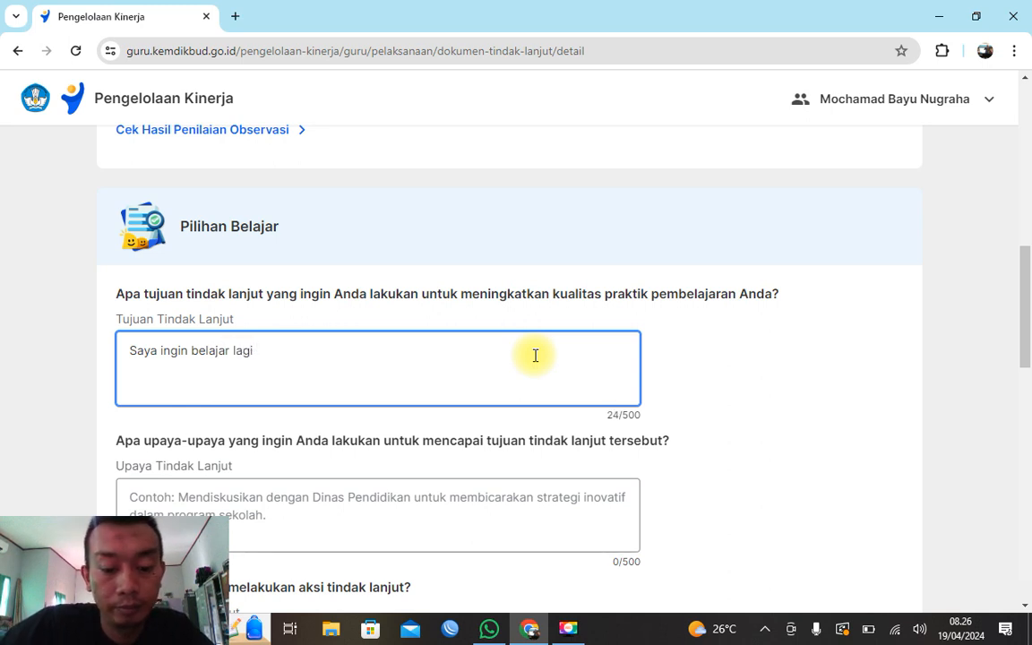
- Continue the Tujuan Tindak Lanjut answer with "bagaimana mengoptimalkan waktu pelajaran"
{"action": "type", "text": "bagaimana"}
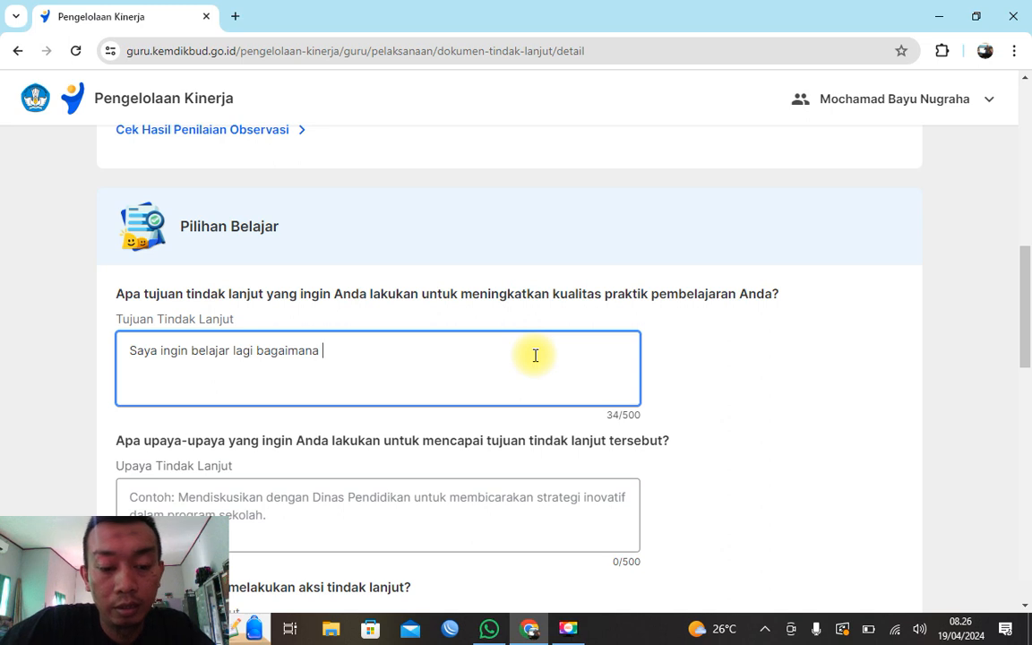
{"action": "type", "text": " mengoptima"}
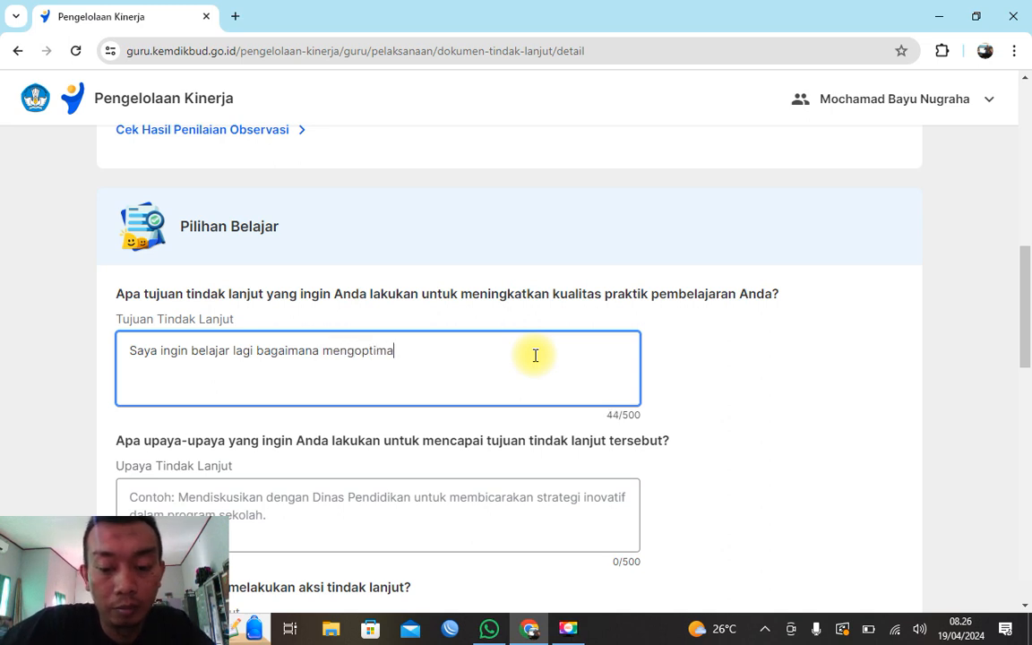
{"action": "type", "text": "lkan wak"}
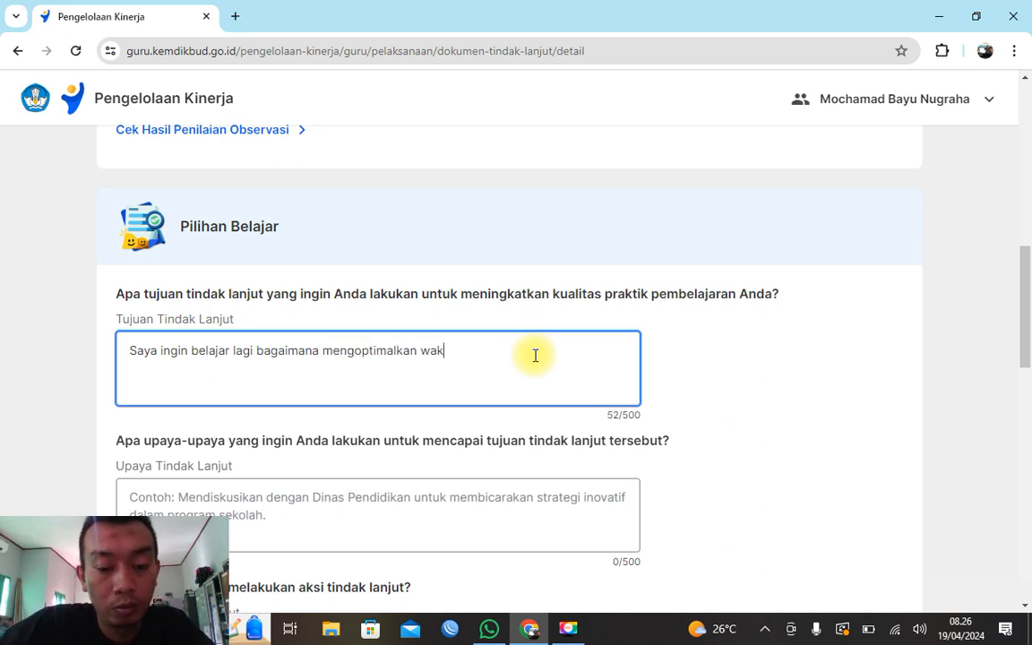
{"action": "type", "text": "tu "}
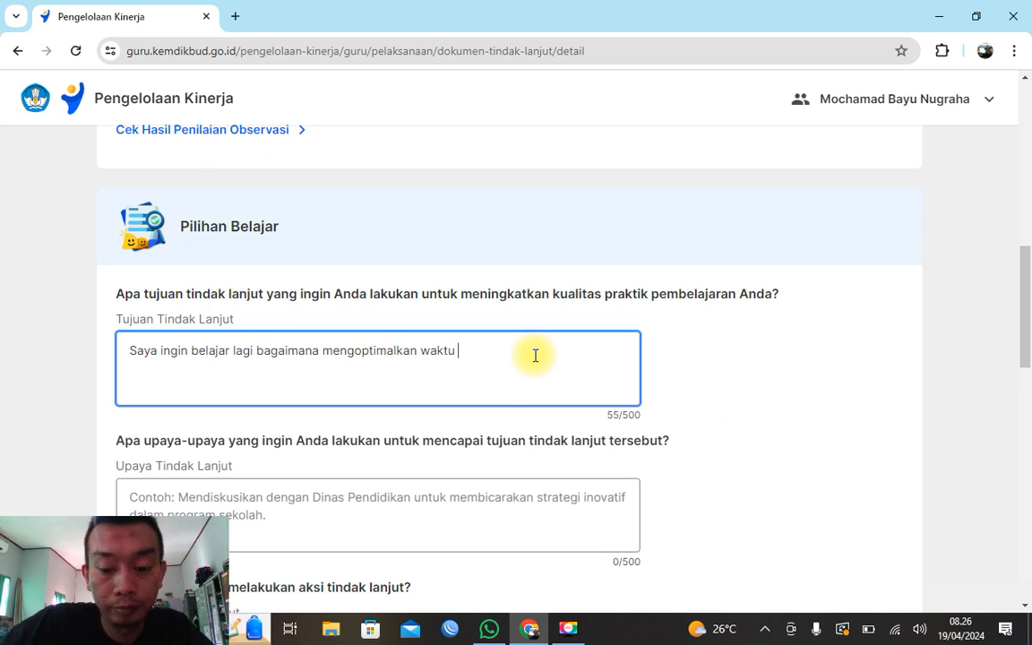
{"action": "type", "text": "pelajaran"}
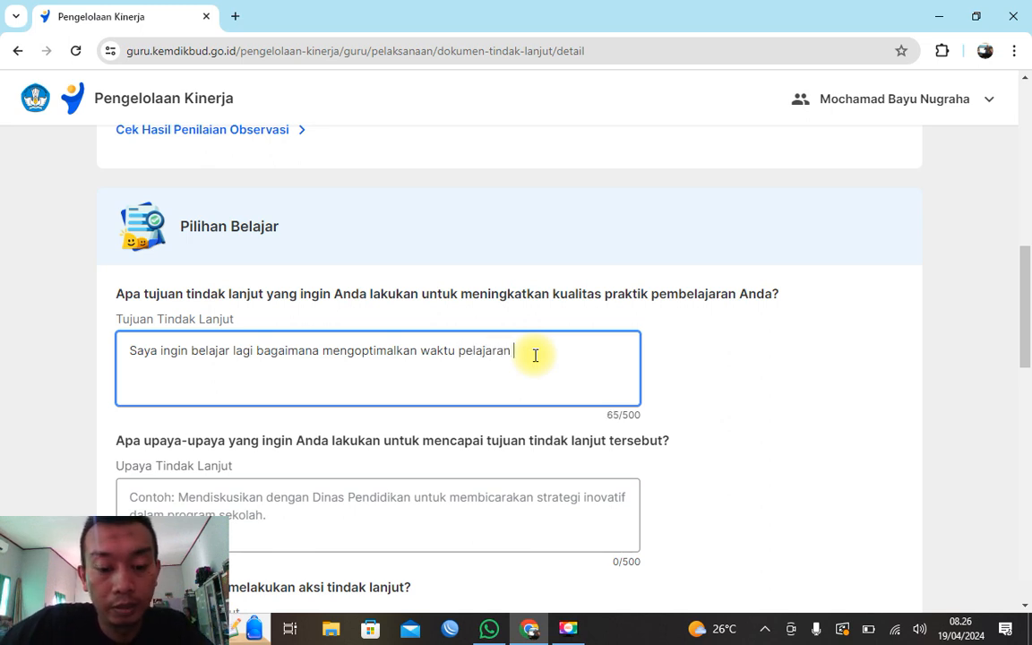
- Finish the Tujuan Tindak Lanjut answer with the purpose "agar sesuai dengan yang diharapkan."
{"action": "type", "text": " agar sesuai "}
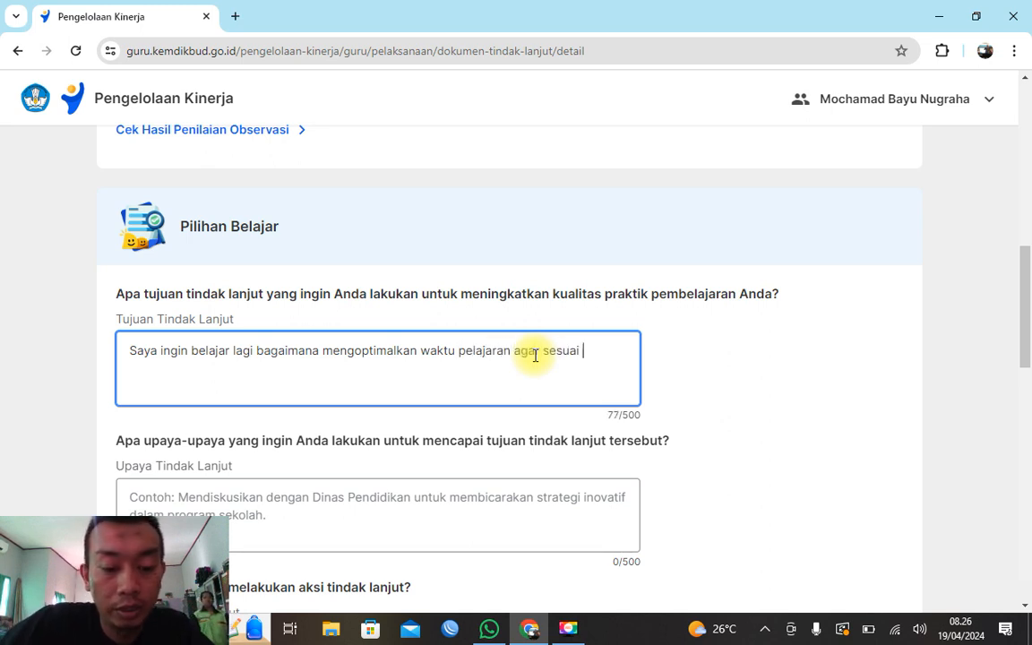
{"action": "type", "text": "dengan yang"}
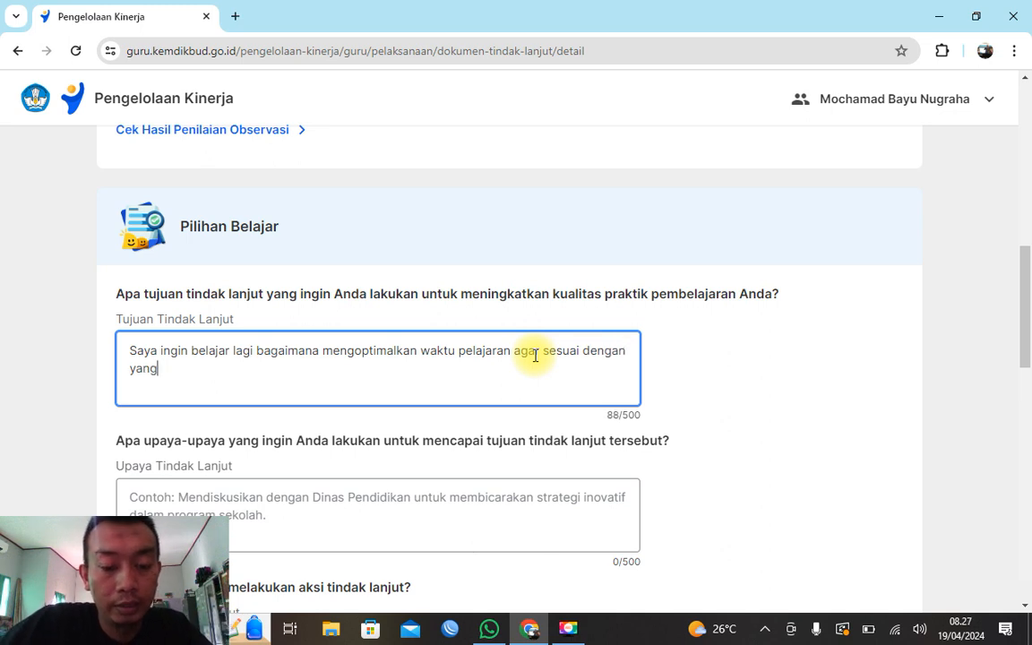
{"action": "type", "text": " diharapkan"}
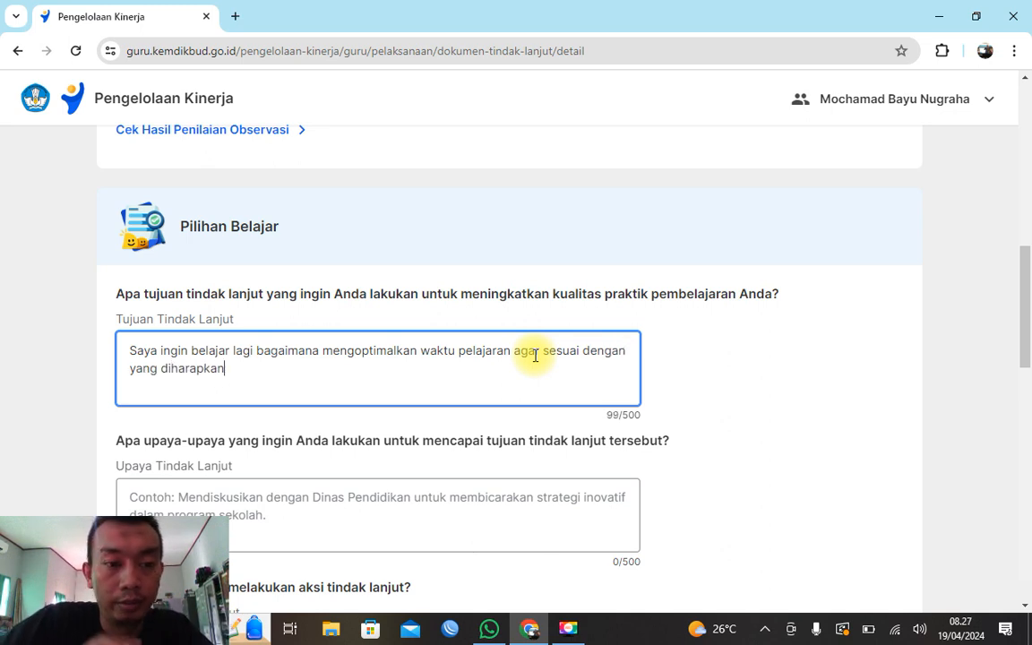
{"action": "type", "text": "."}
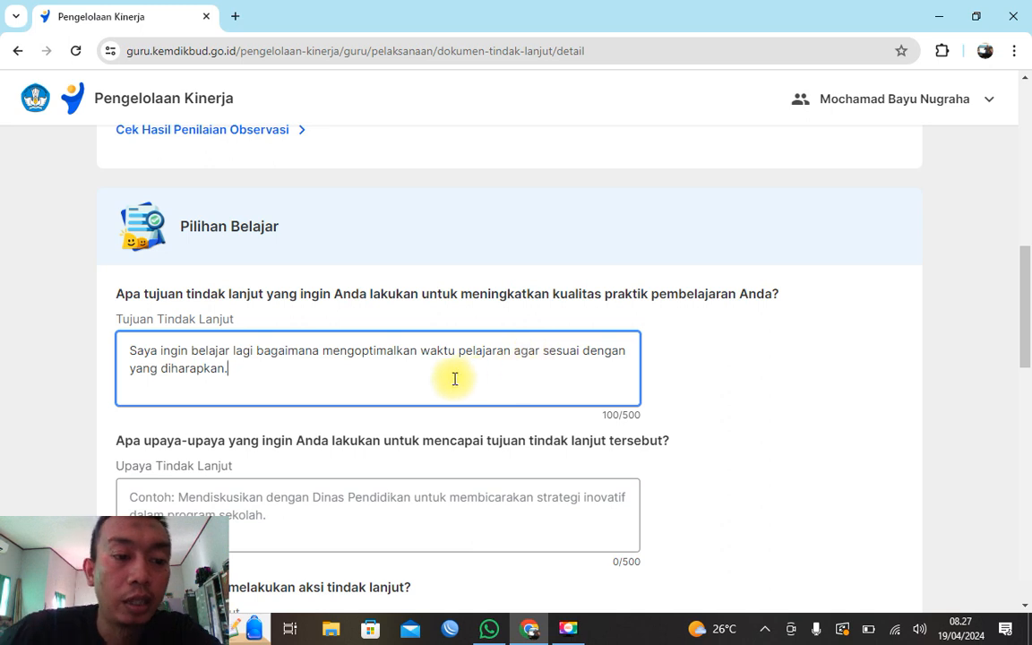
- Begin the Upaya Tindak Lanjut answer with "Mendiskusikan dengan rekan sejawat"
{"action": "scroll", "coordinate": [454, 376], "scroll_direction": "down", "scroll_amount": 1}
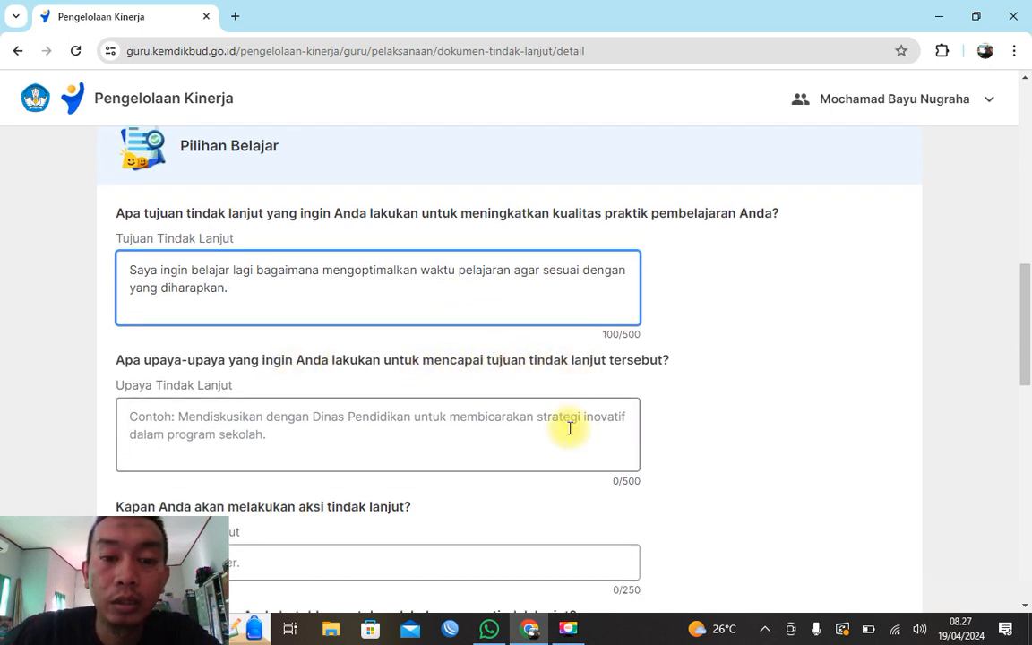
{"action": "left_click", "coordinate": [535, 428]}
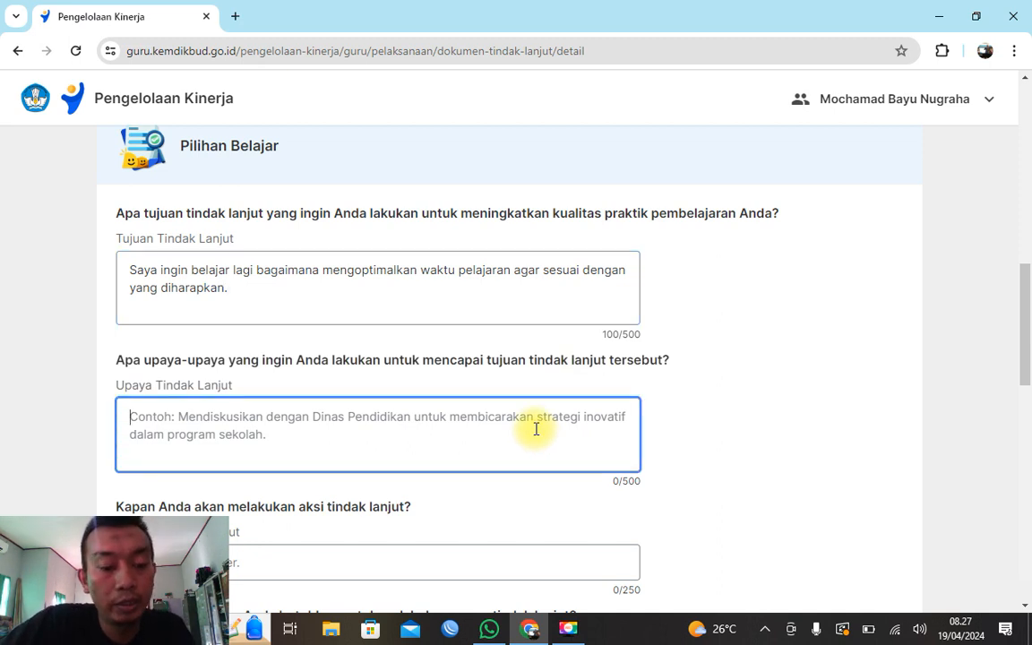
{"action": "type", "text": "Mendisk"}
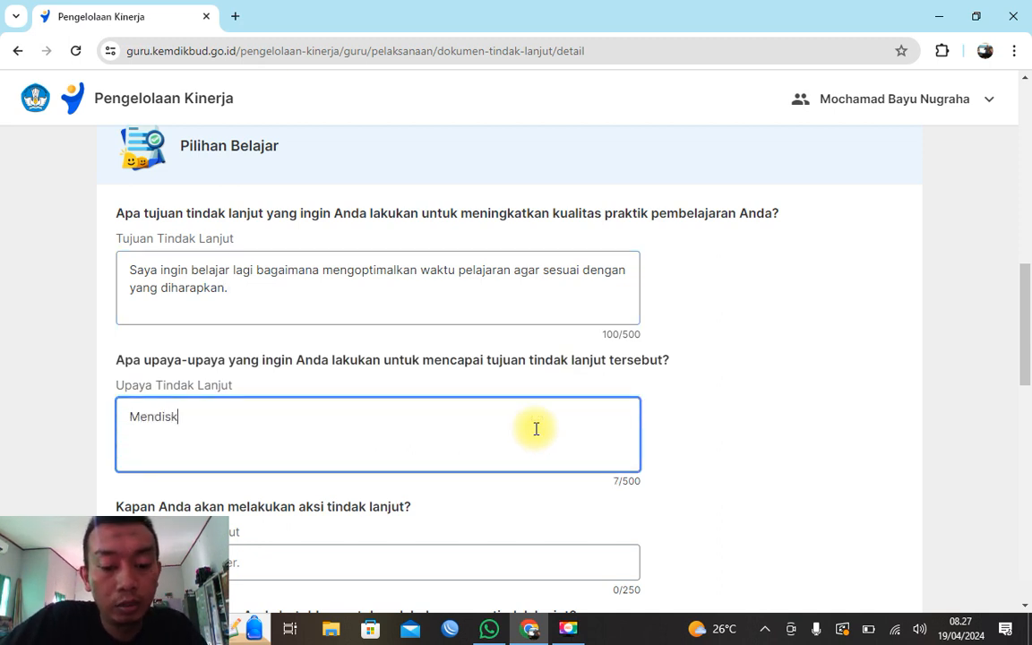
{"action": "type", "text": "usikan dengan "}
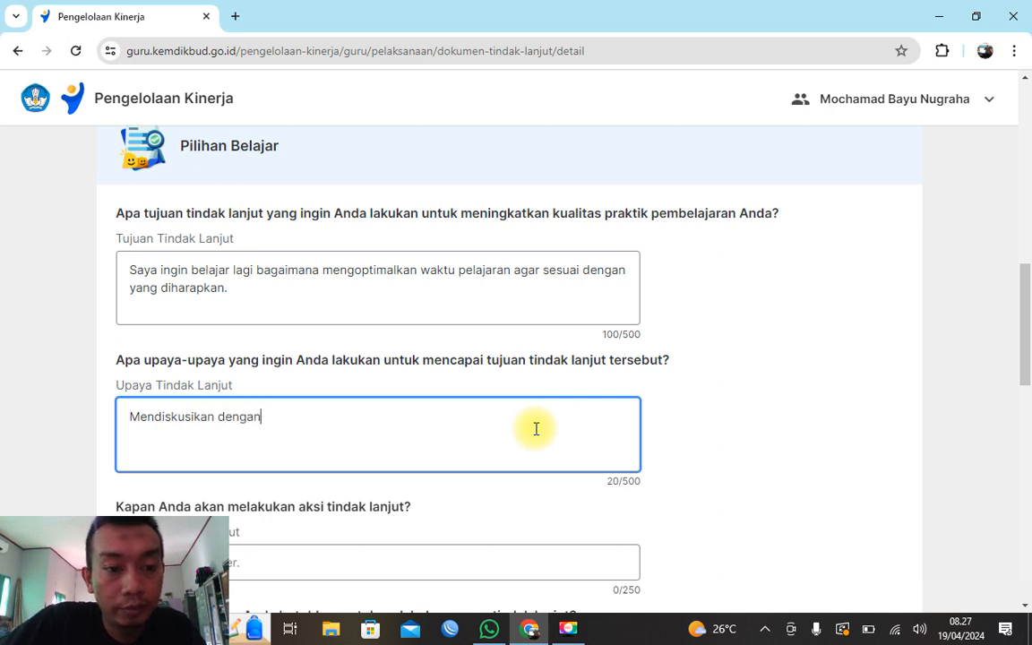
{"action": "type", "text": "rekan s"}
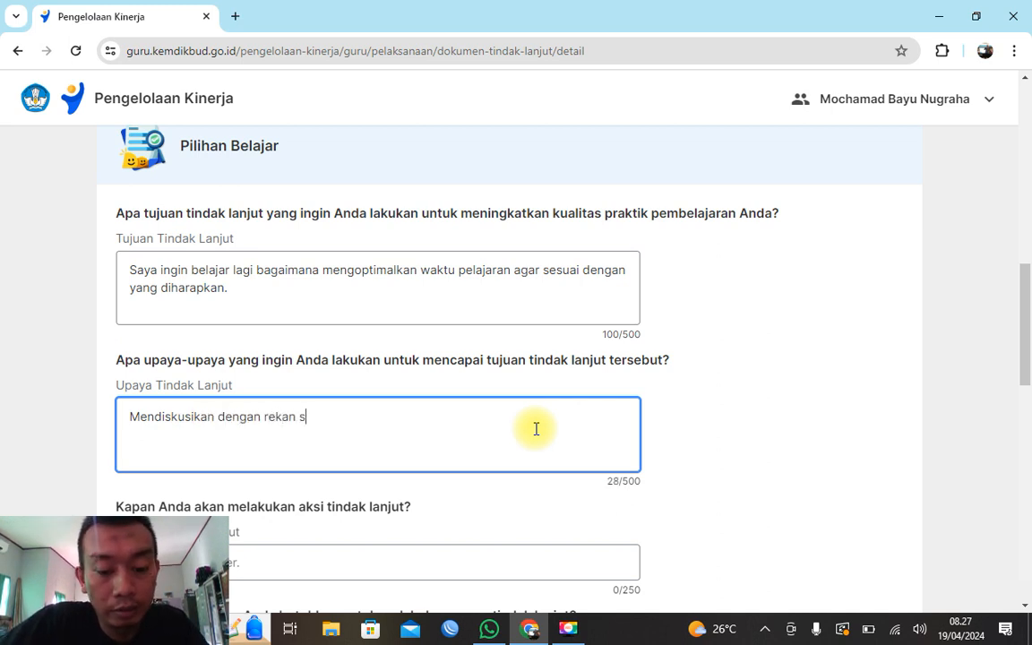
{"action": "type", "text": "ejawat"}
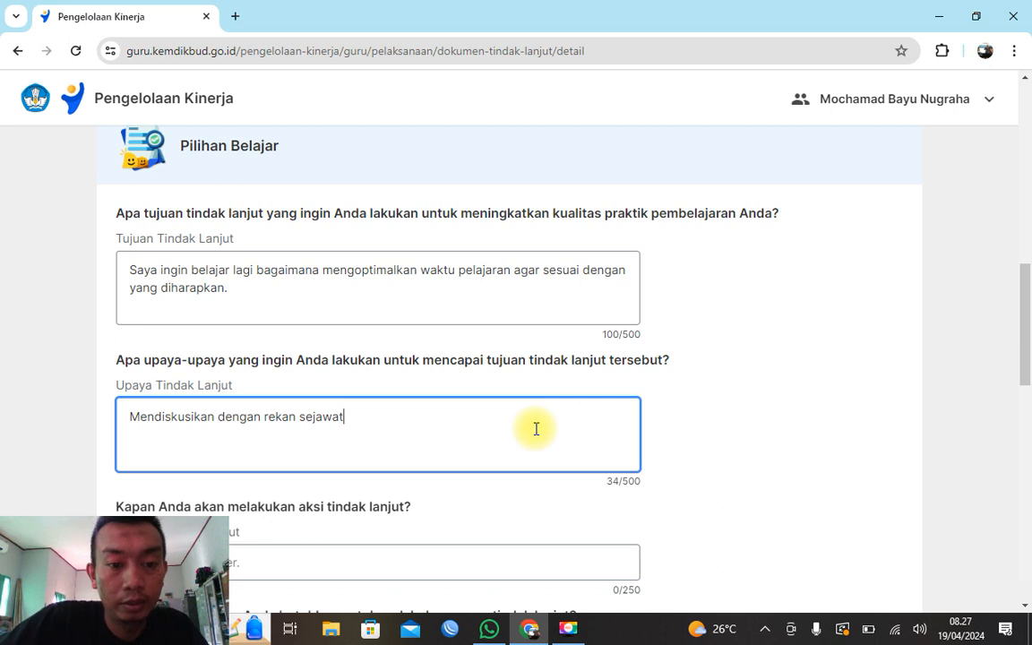
- Continue the Upaya Tindak Lanjut answer with "yang sama-sama mengampu pelajaran Matematika"
{"action": "type", "text": " yang sama"}
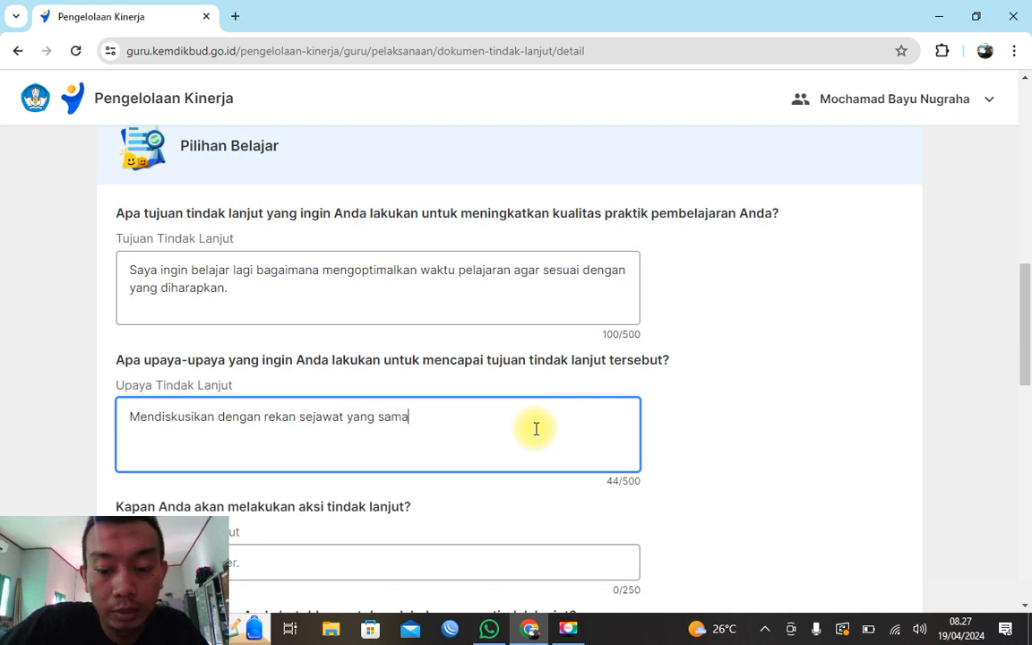
{"action": "type", "text": "-sama mengam"}
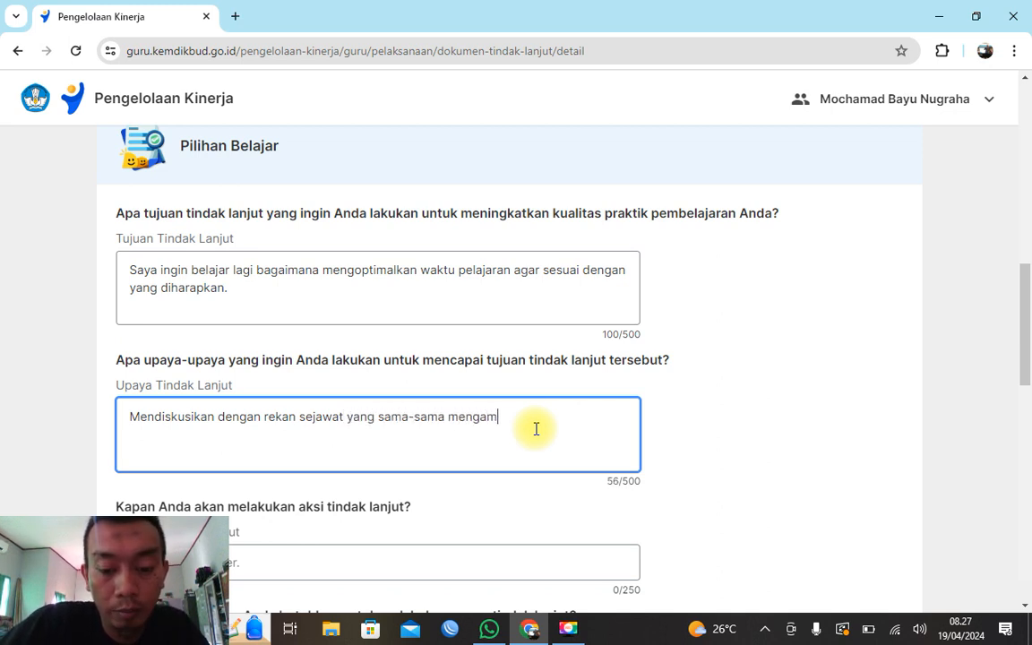
{"action": "type", "text": "pu pela"}
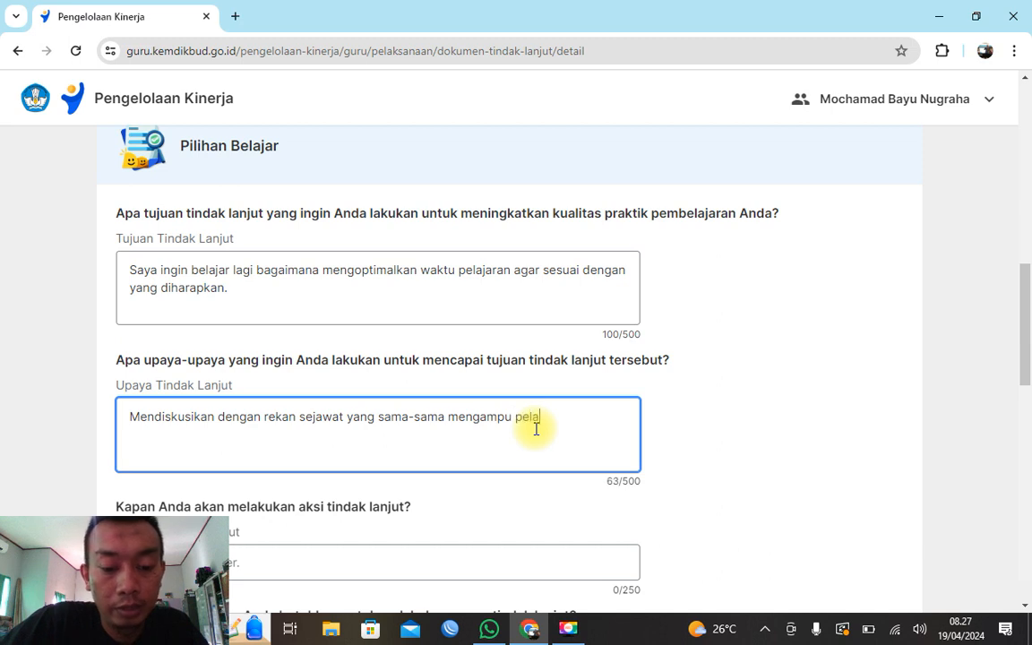
{"action": "type", "text": "jaran Matematika"}
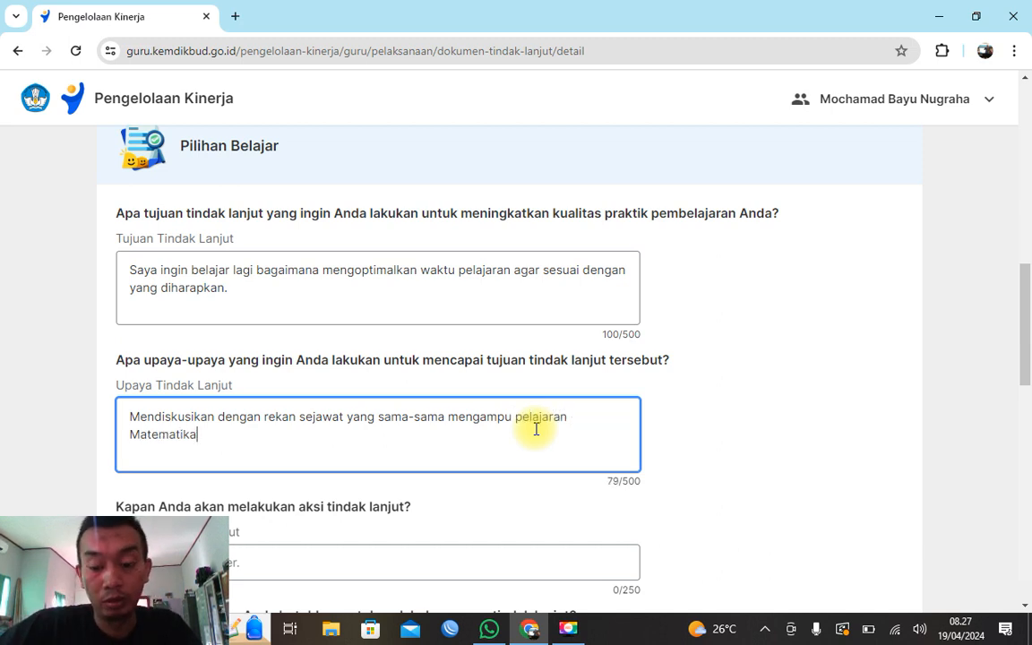
{"action": "key", "text": "Return"}
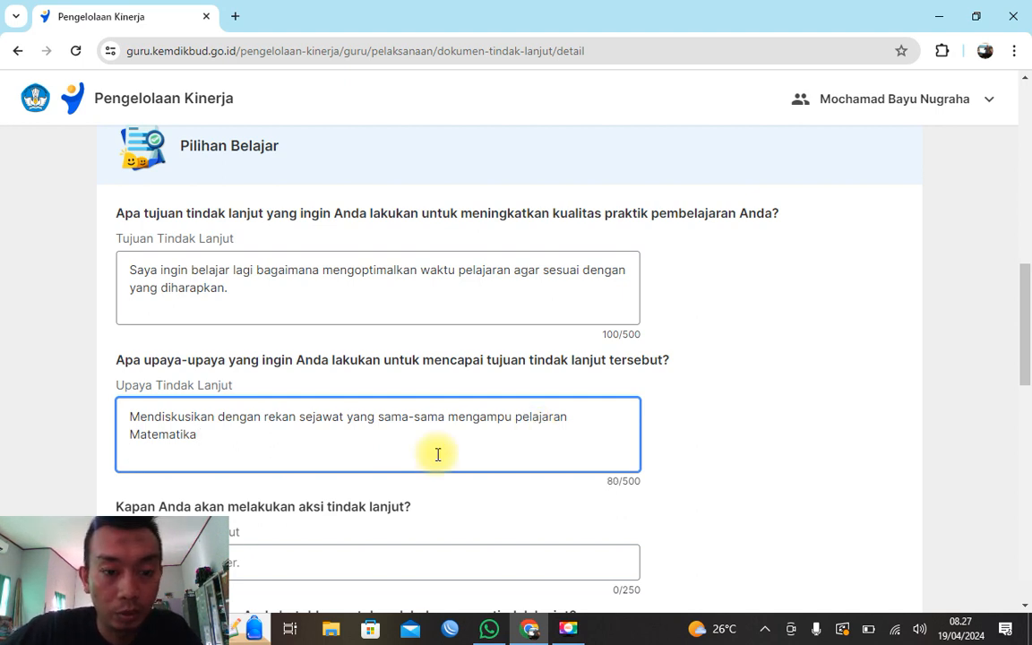
{"action": "scroll", "coordinate": [334, 405], "scroll_direction": "down", "scroll_amount": 2}
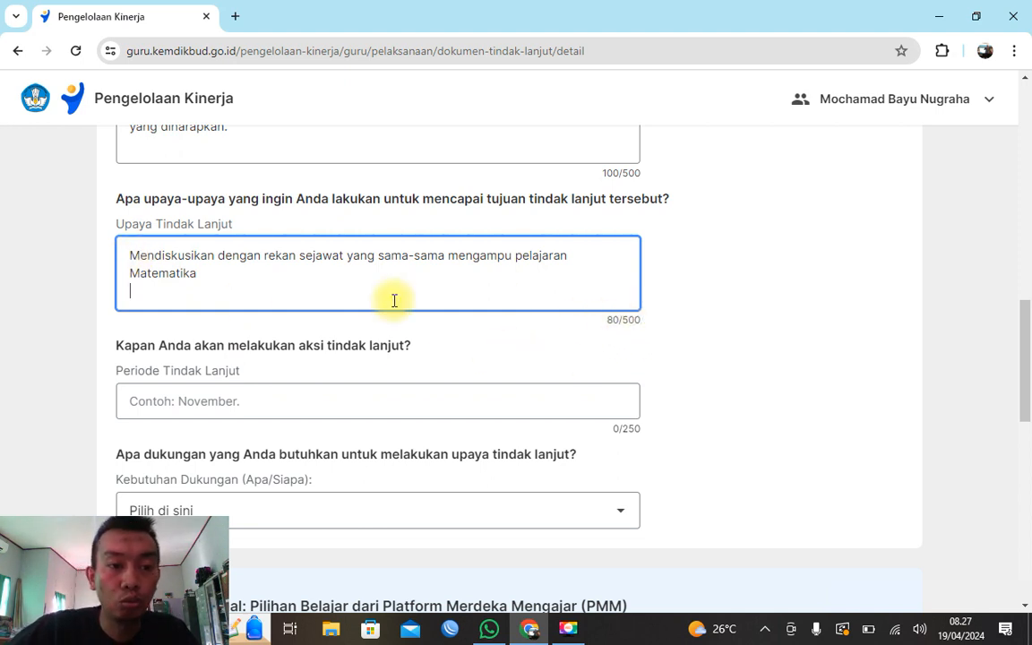
{"action": "type", "text": "sd"}
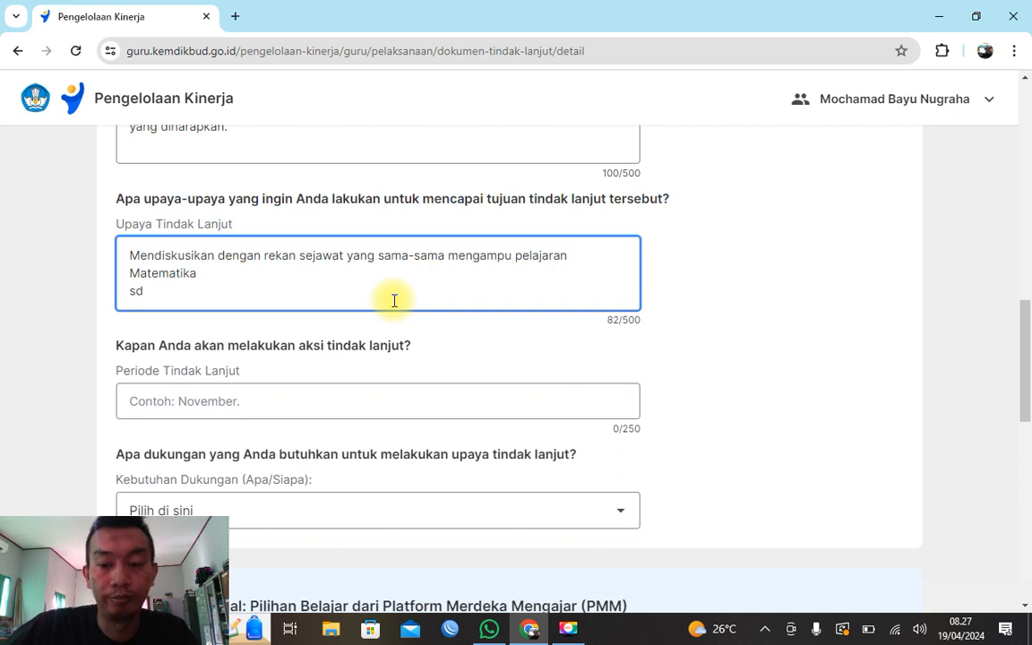
{"action": "key", "text": "BackSpace"}
{"action": "key", "text": "BackSpace"}
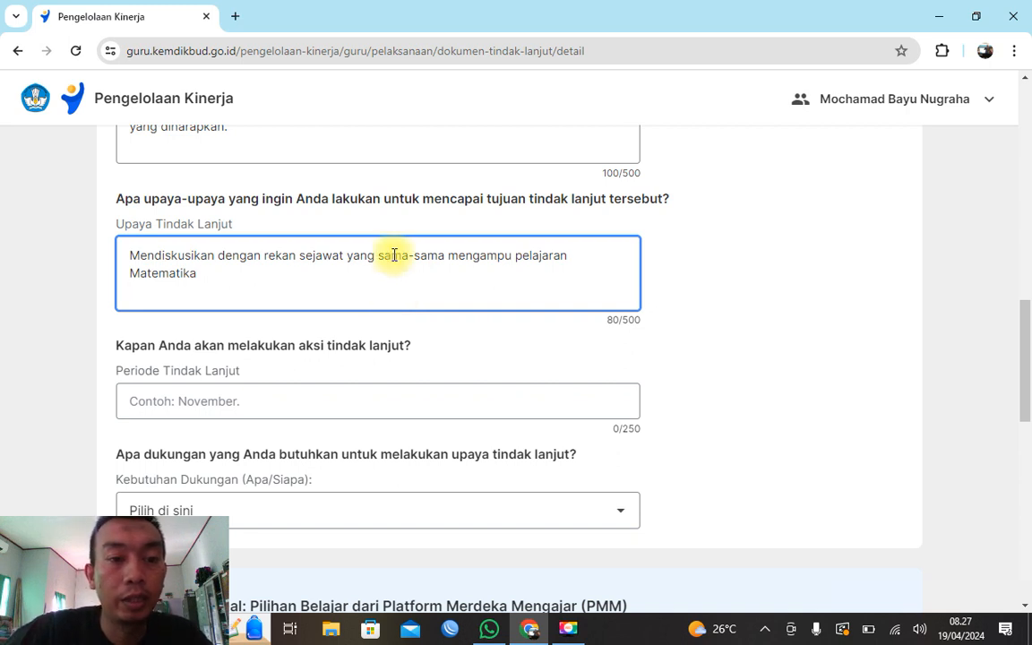
- Continue the Upaya Tindak Lanjut answer with "bagaimana cara mengoptimalkan waktu di kelas" and start a new line
{"action": "type", "text": "baga"}
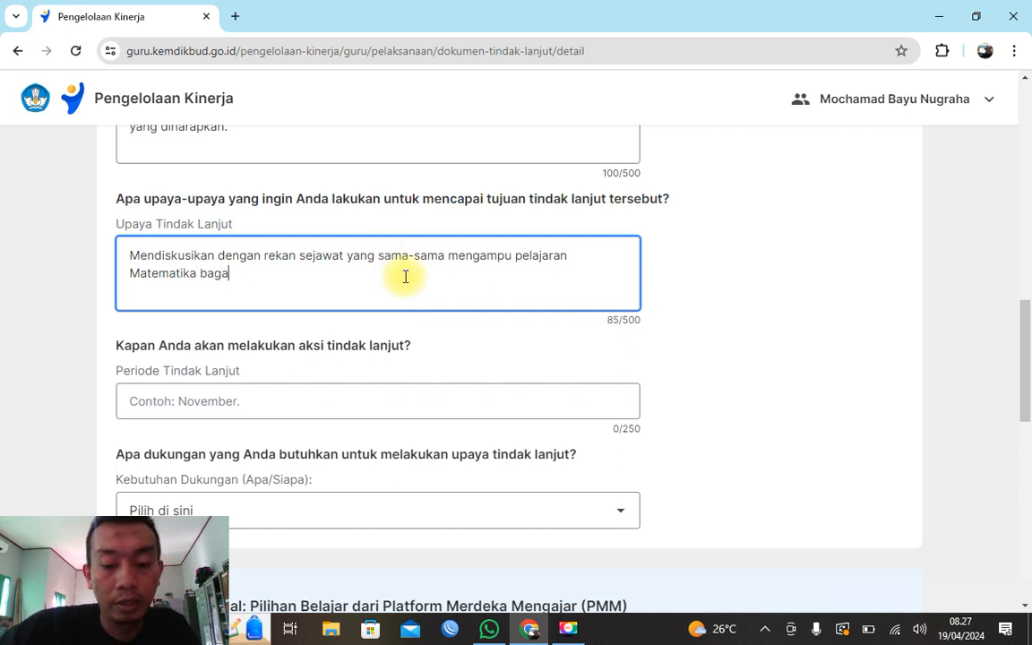
{"action": "type", "text": "imana cara p"}
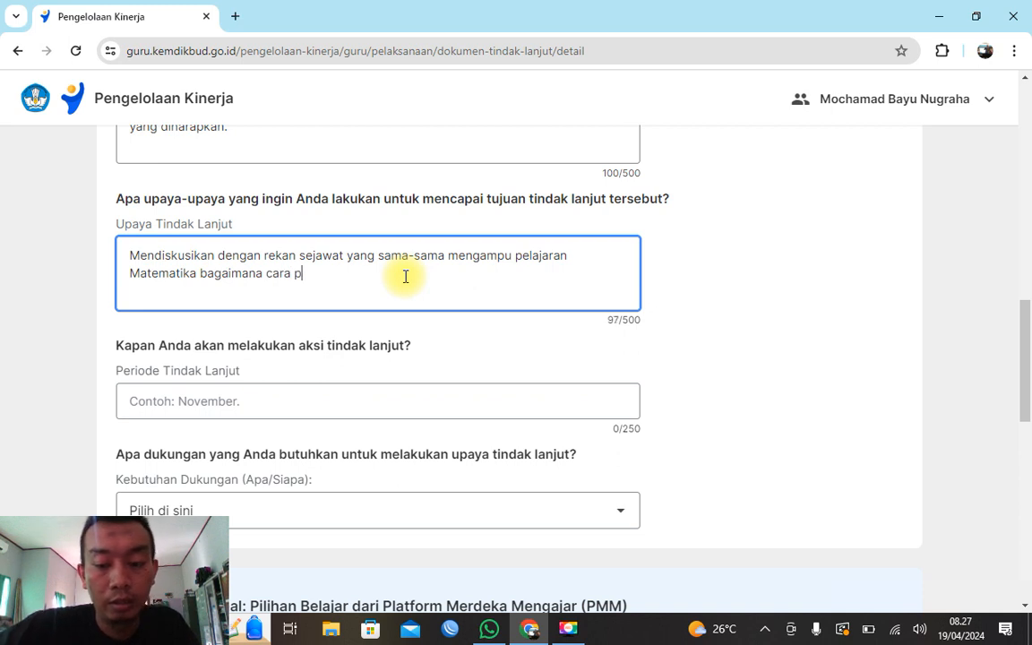
{"action": "key", "text": "BackSpace"}
{"action": "type", "text": "men"}
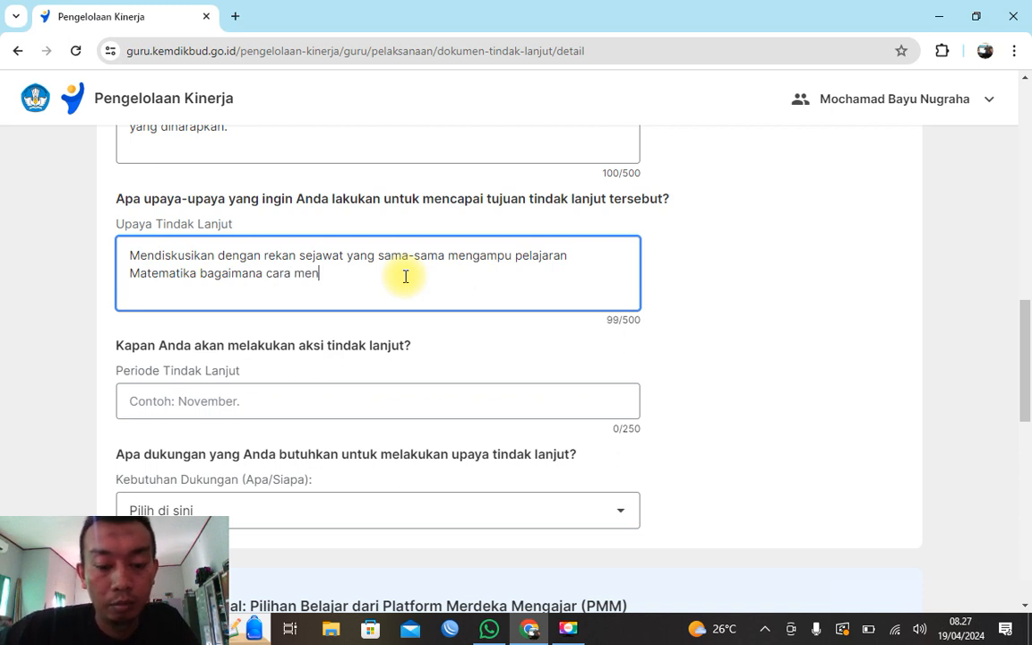
{"action": "type", "text": "goptimalkan e"}
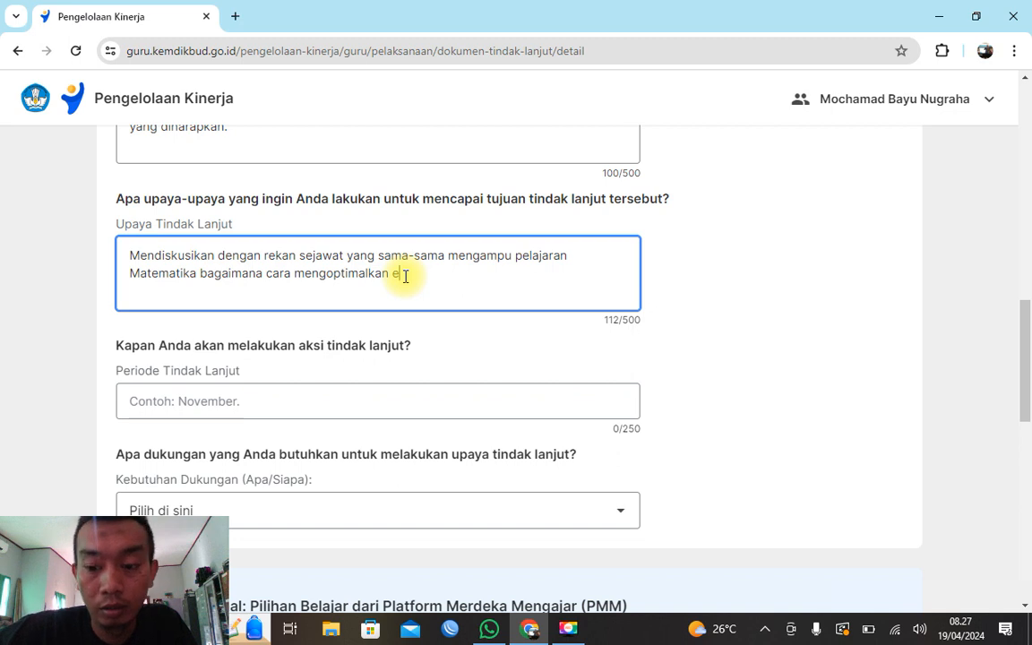
{"action": "key", "text": "BackSpace"}
{"action": "type", "text": "w"}
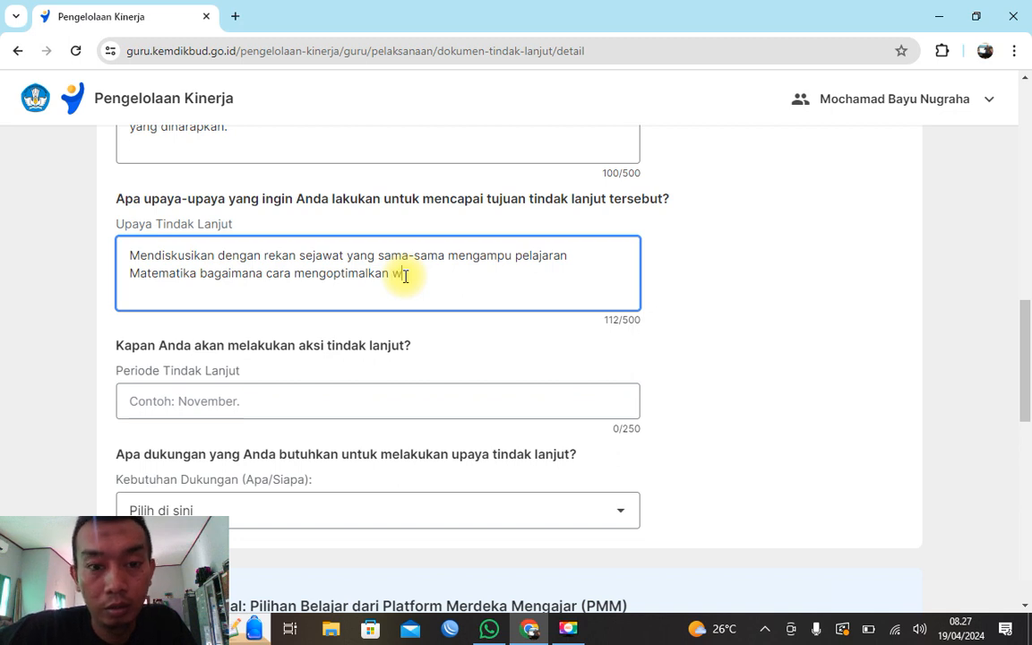
{"action": "type", "text": "aktu di kelas"}
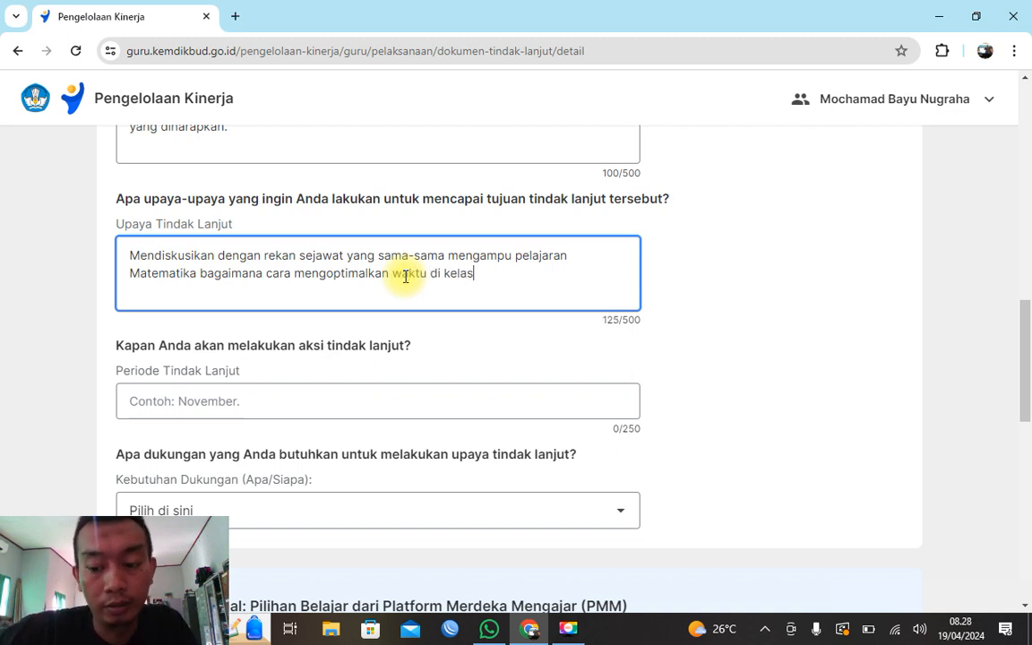
{"action": "key", "text": "Return"}
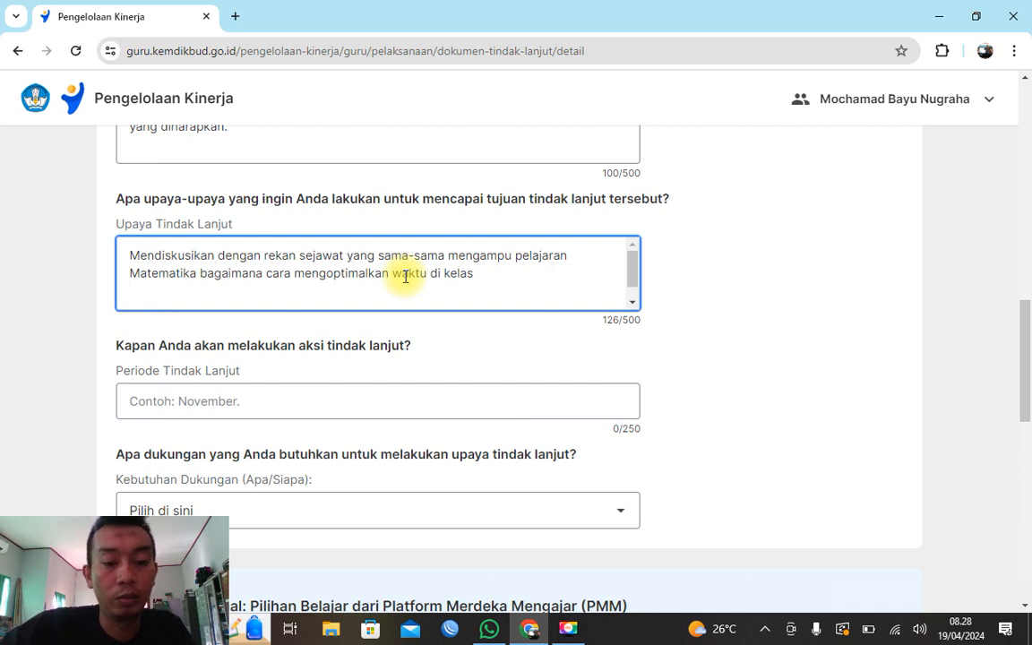
{"action": "type", "text": "say"}
{"action": "key", "text": "BackSpace"}
{"action": "key", "text": "BackSpace"}
{"action": "key", "text": "BackSpace"}
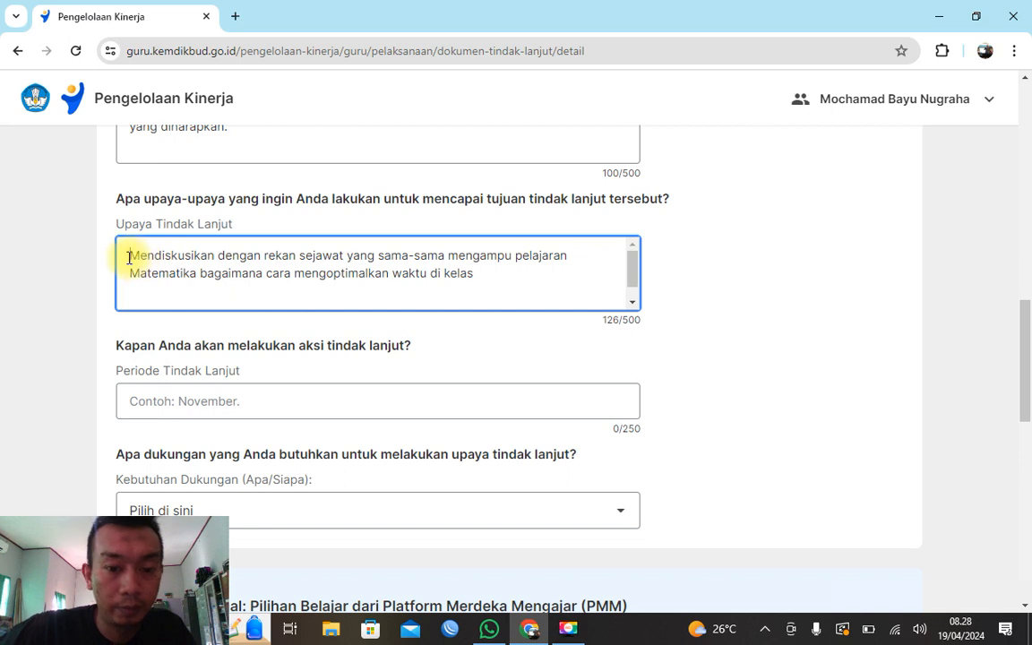
- Prefix the first Upaya Tindak Lanjut item with a dash and begin a second dashed item on the line below
{"action": "type", "text": "-"}
{"action": "left_click", "coordinate": [216, 304]}
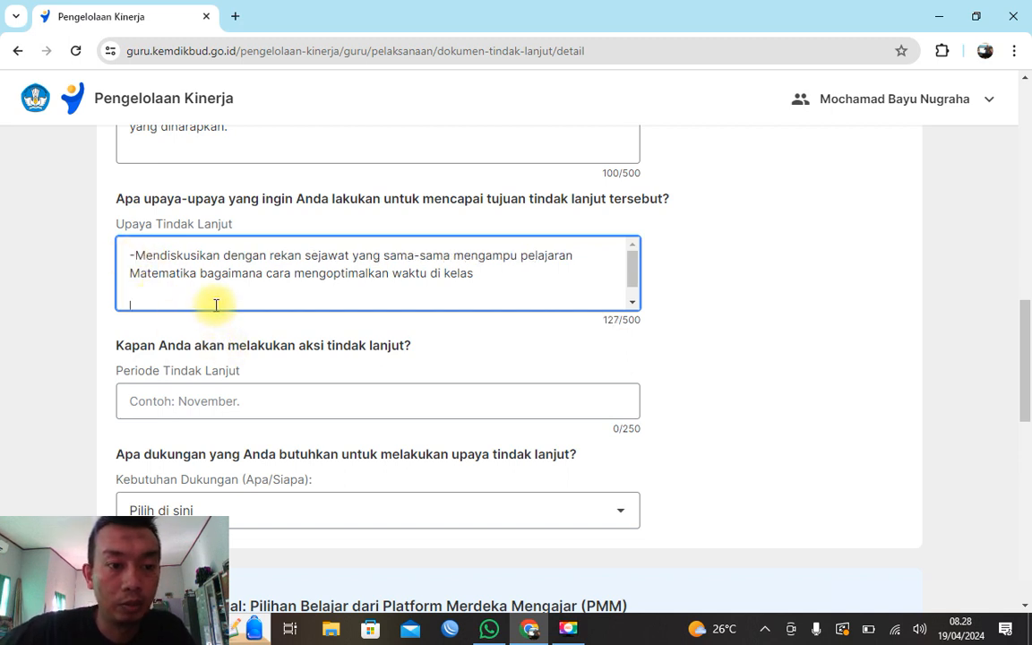
{"action": "type", "text": "-"}
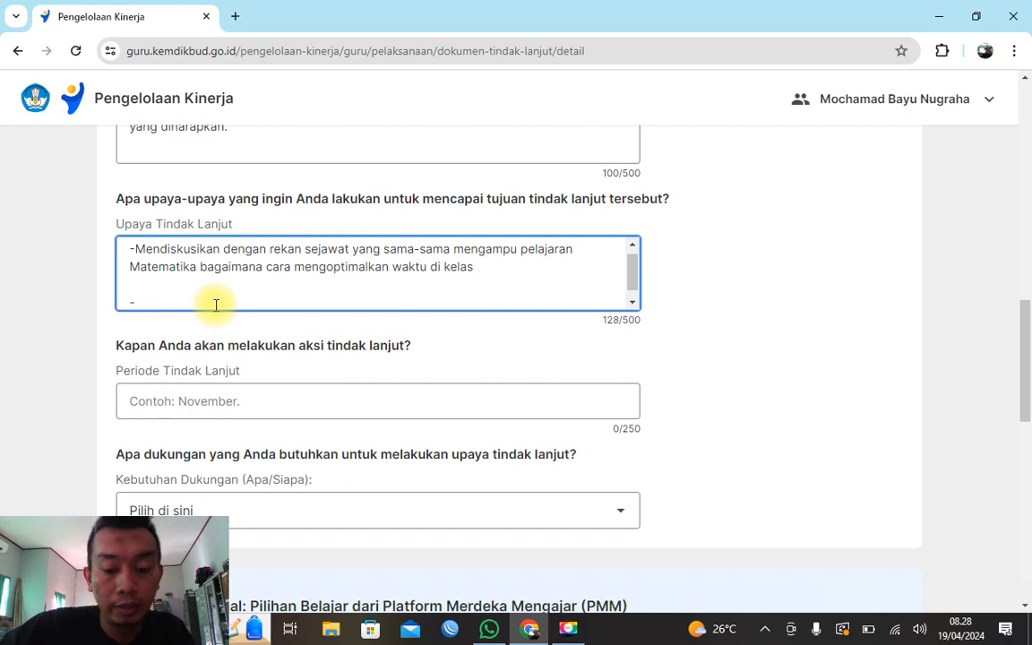
{"action": "type", "text": "Melajar"}
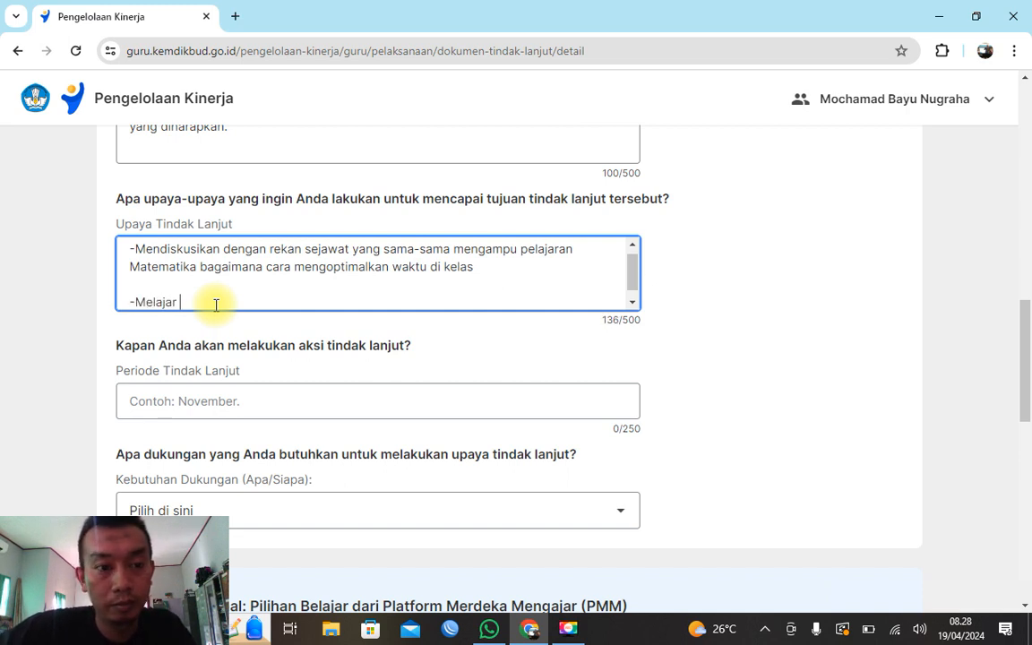
{"action": "key", "text": "BackSpace"}
{"action": "key", "text": "BackSpace"}
{"action": "key", "text": "BackSpace"}
{"action": "key", "text": "BackSpace"}
{"action": "key", "text": "BackSpace"}
{"action": "key", "text": "BackSpace"}
- Write "Belajar mandiri tentang pengelolaan kelas" as the second dashed item of the Upaya Tindak Lanjut answer
{"action": "type", "text": "B"}
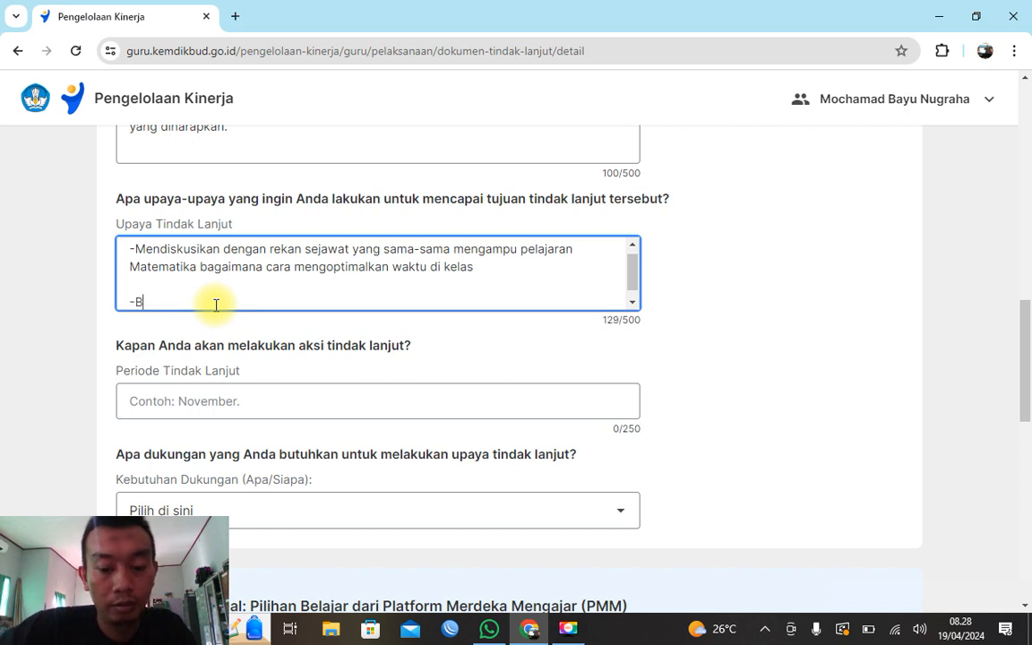
{"action": "type", "text": "elajar "}
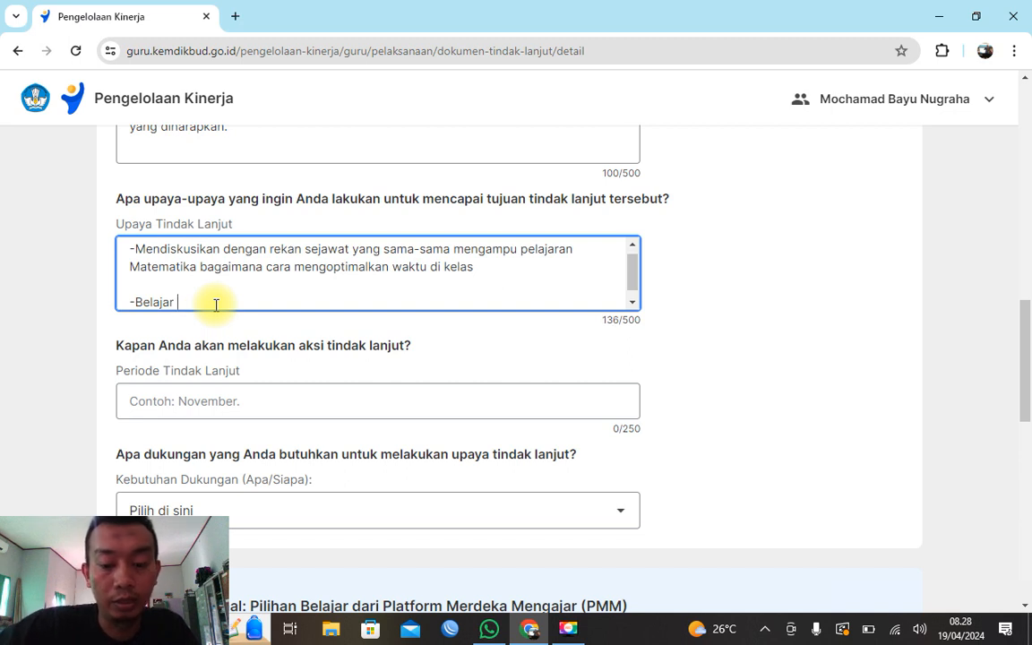
{"action": "type", "text": "mandiri ten"}
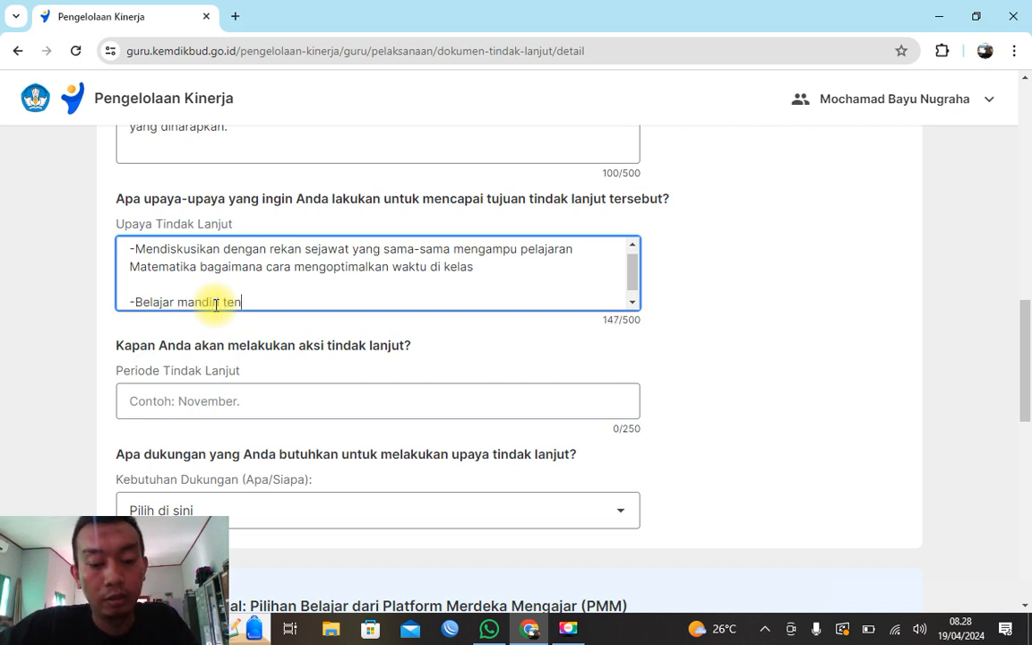
{"action": "type", "text": "tang peng"}
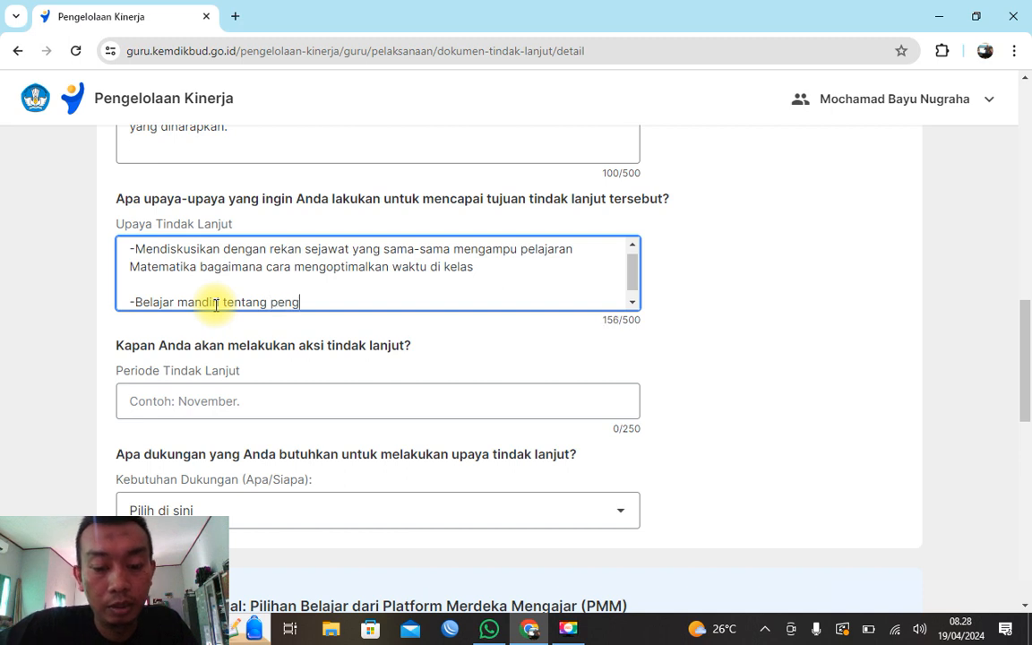
{"action": "type", "text": "elolaan"}
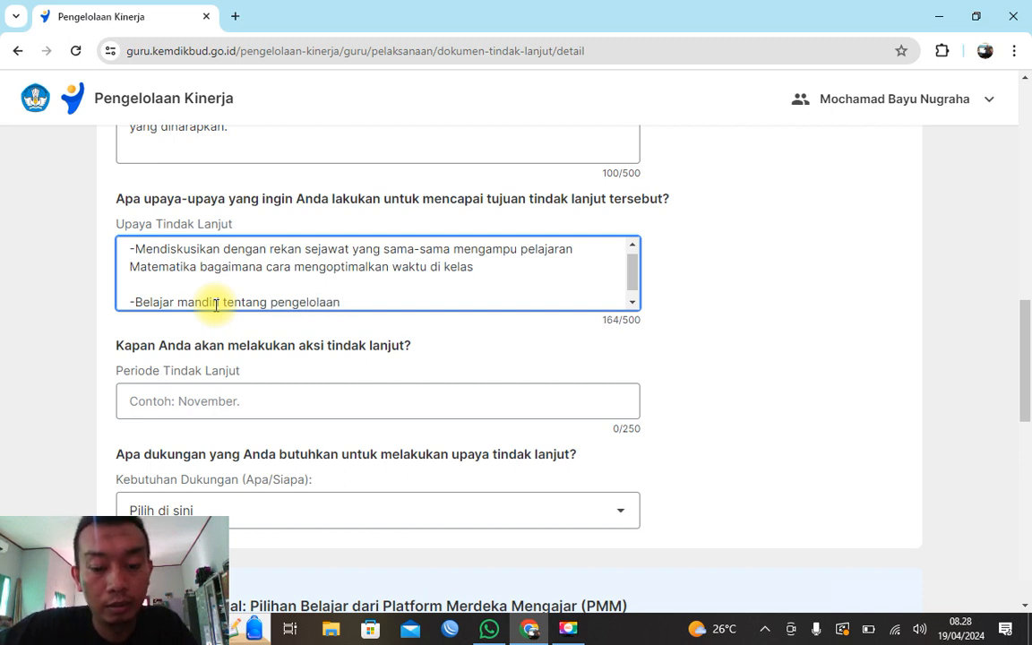
{"action": "type", "text": " kelas"}
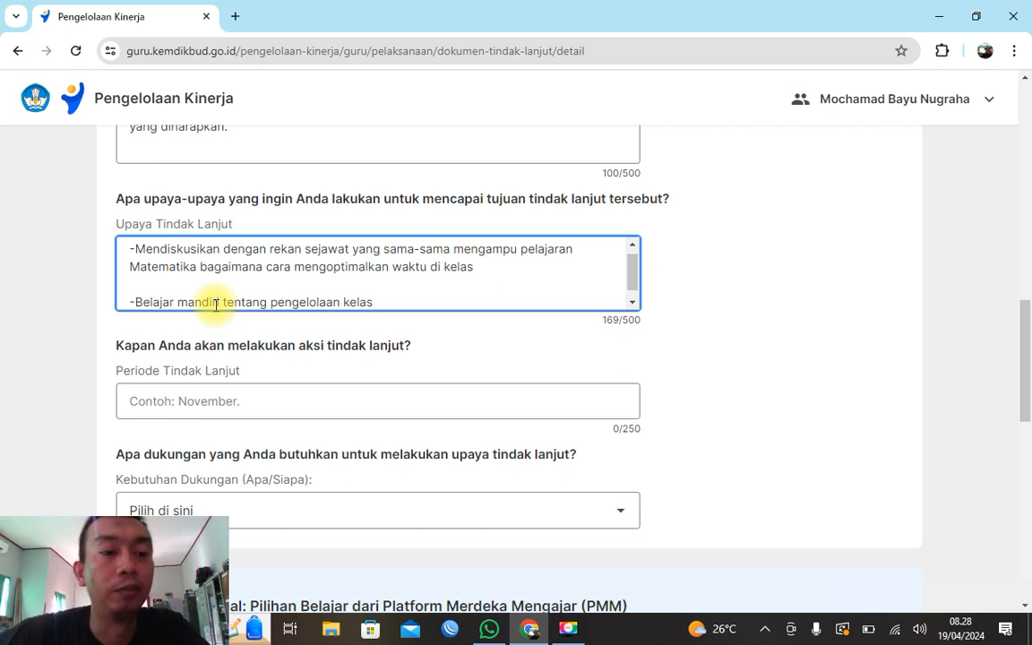
- Enter "Mei-Juni" as the Periode Tindak Lanjut for the follow-up action
{"action": "scroll", "coordinate": [215, 302], "scroll_direction": "down", "scroll_amount": 1}
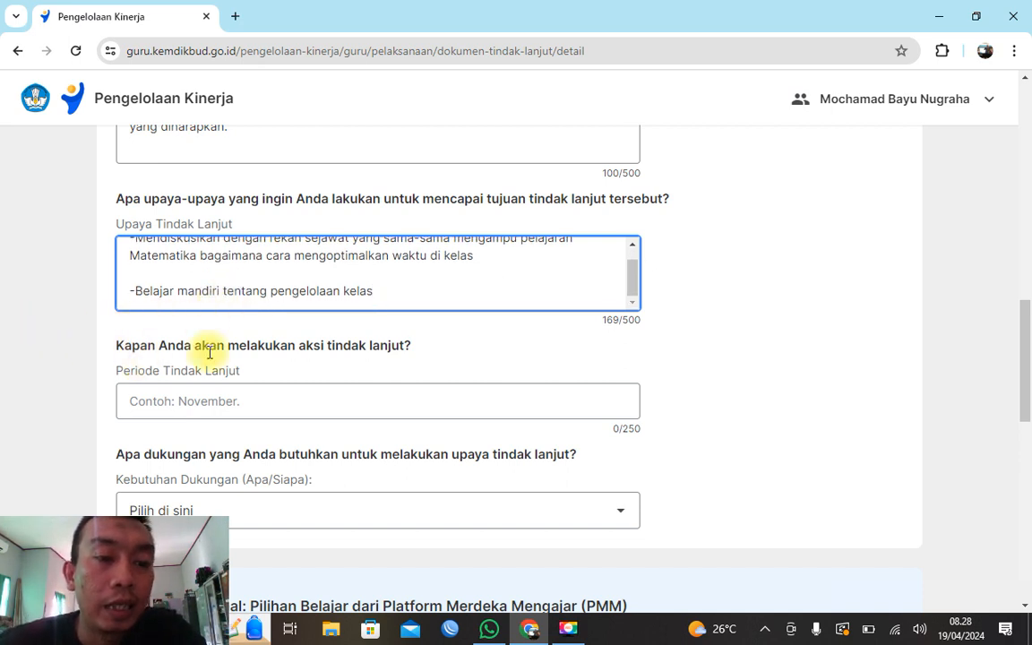
{"action": "left_click", "coordinate": [346, 395]}
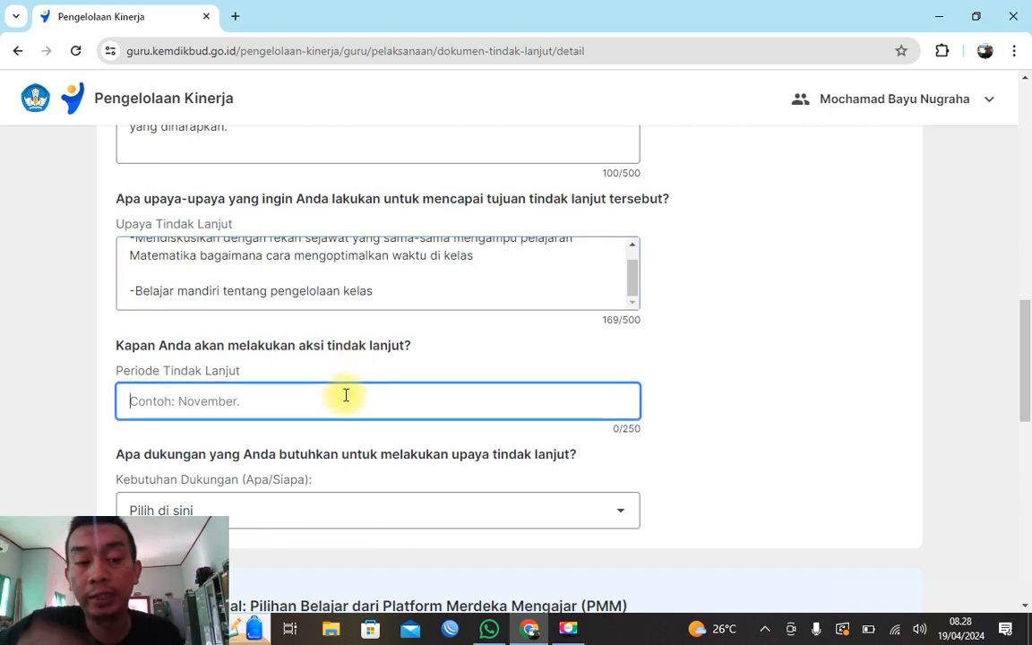
{"action": "type", "text": "M"}
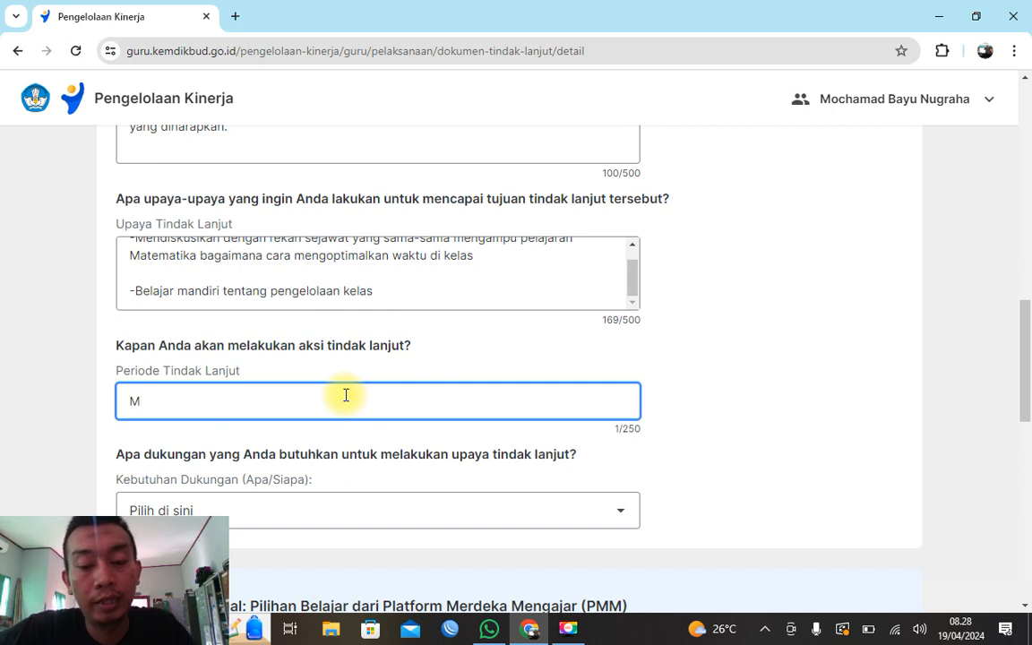
{"action": "type", "text": "ei-Juni"}
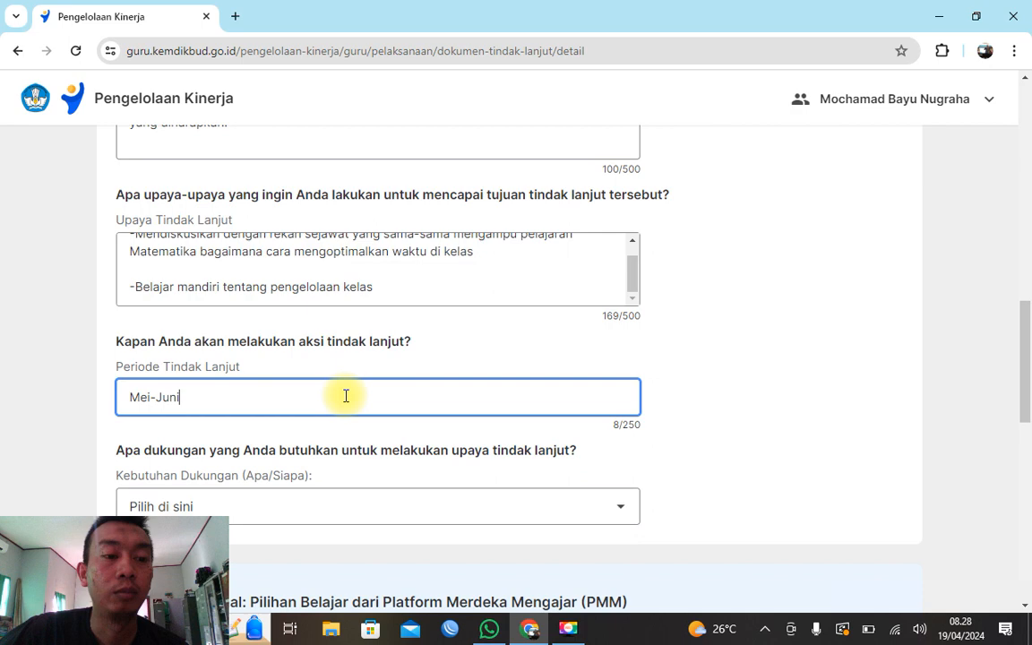
- Choose "Sumber daya untuk melakukan kegiatan belajar/praktik" as the Kebutuhan Dukungan for the follow-up effort
{"action": "scroll", "coordinate": [345, 395], "scroll_direction": "down", "scroll_amount": 3}
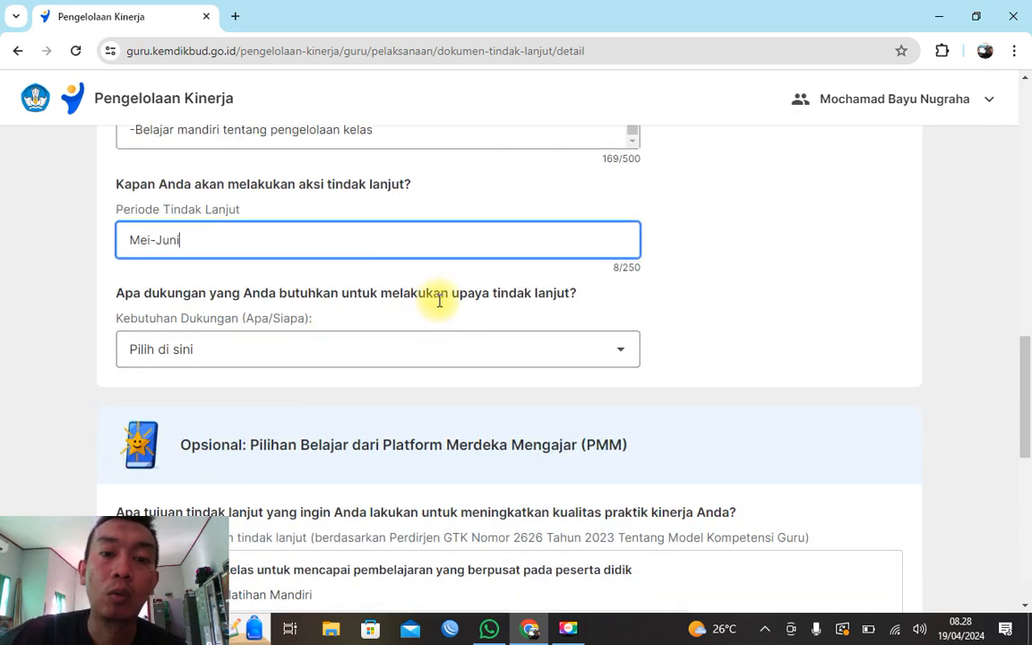
{"action": "left_click", "coordinate": [524, 351]}
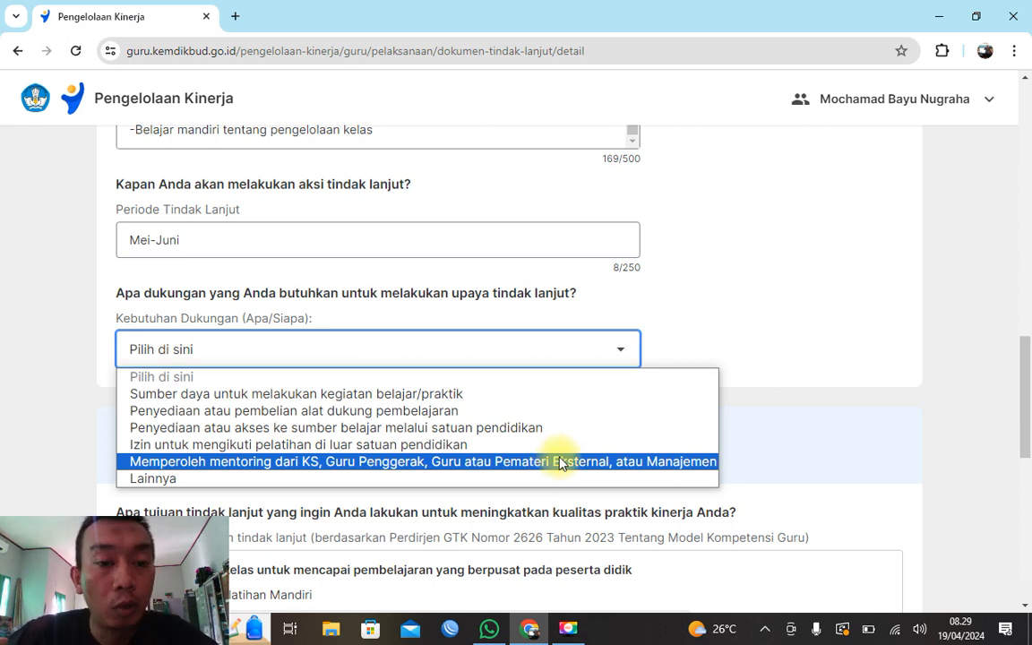
{"action": "left_click", "coordinate": [490, 398]}
- Review the filled-in reflection and Pilihan Belajar answers, and examine the goals, period and support fields of the optional PMM section
{"action": "scroll", "coordinate": [491, 392], "scroll_direction": "down", "scroll_amount": 2}
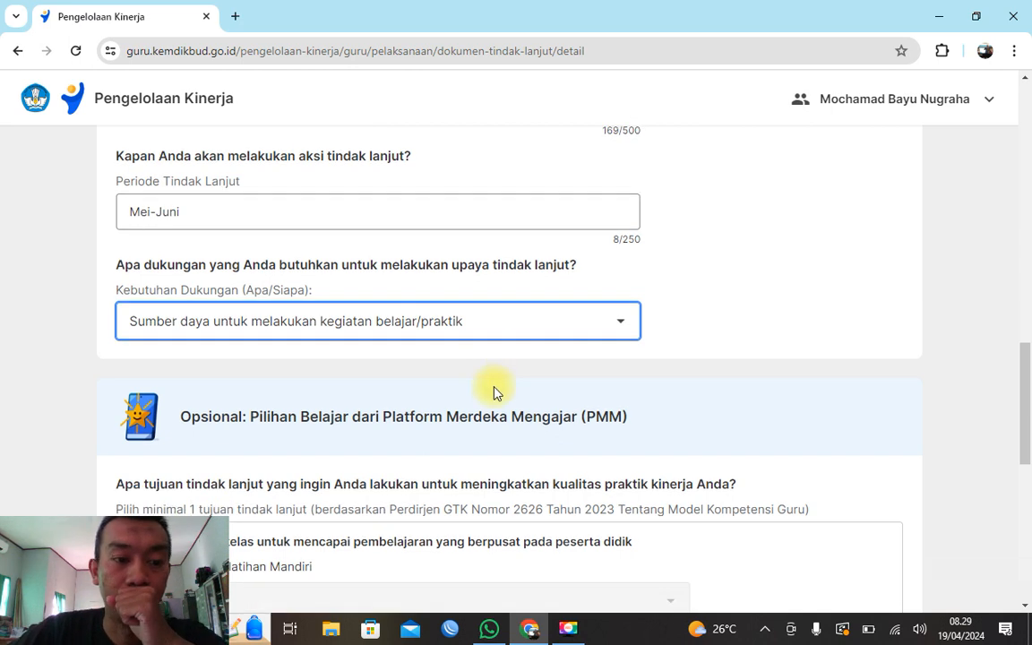
{"action": "scroll", "coordinate": [495, 389], "scroll_direction": "down", "scroll_amount": 2}
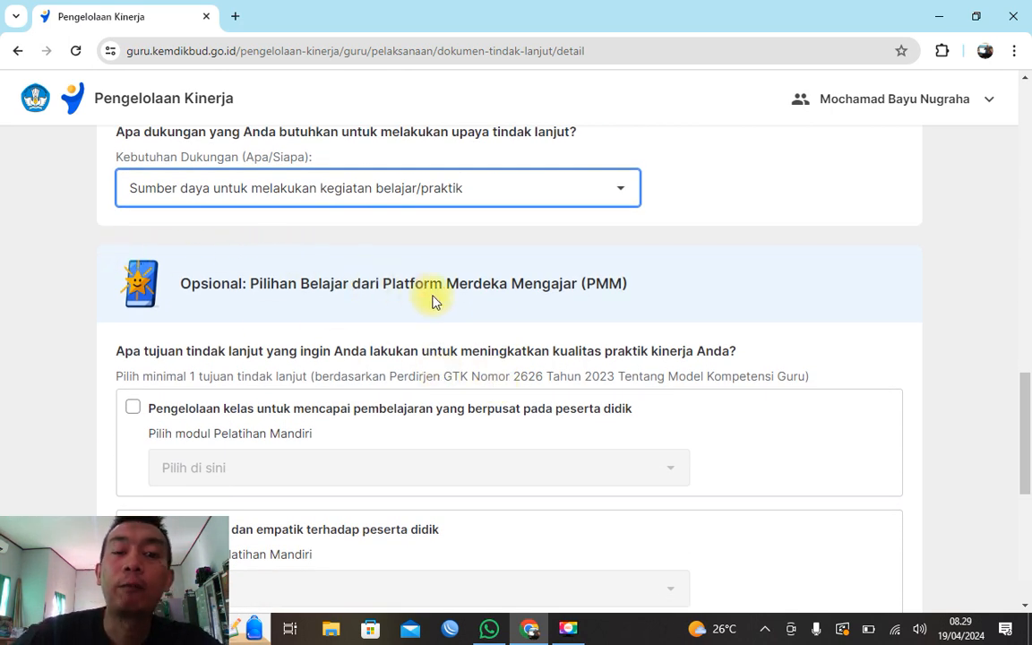
{"action": "scroll", "coordinate": [581, 276], "scroll_direction": "down", "scroll_amount": 2}
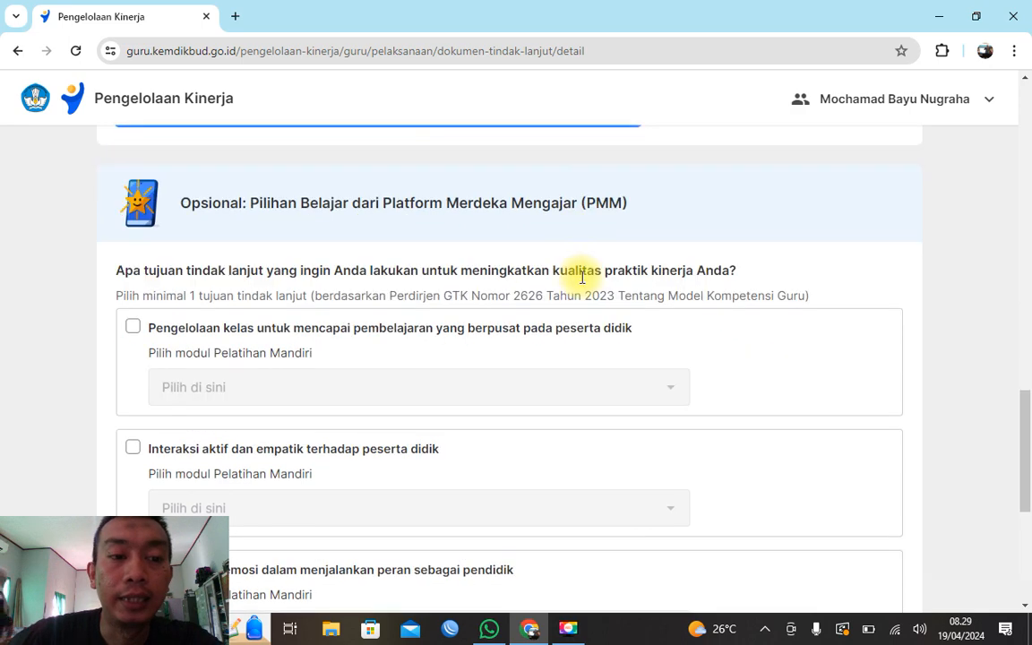
{"action": "scroll", "coordinate": [255, 220], "scroll_direction": "up", "scroll_amount": 3}
{"action": "scroll", "coordinate": [269, 224], "scroll_direction": "up", "scroll_amount": 15}
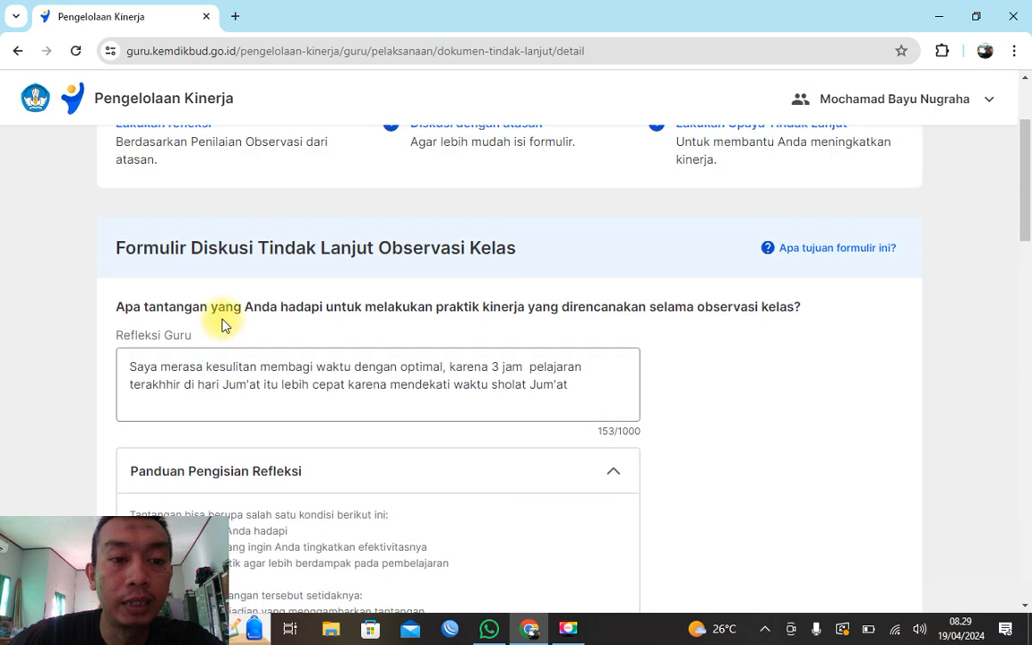
{"action": "scroll", "coordinate": [431, 329], "scroll_direction": "down", "scroll_amount": 8}
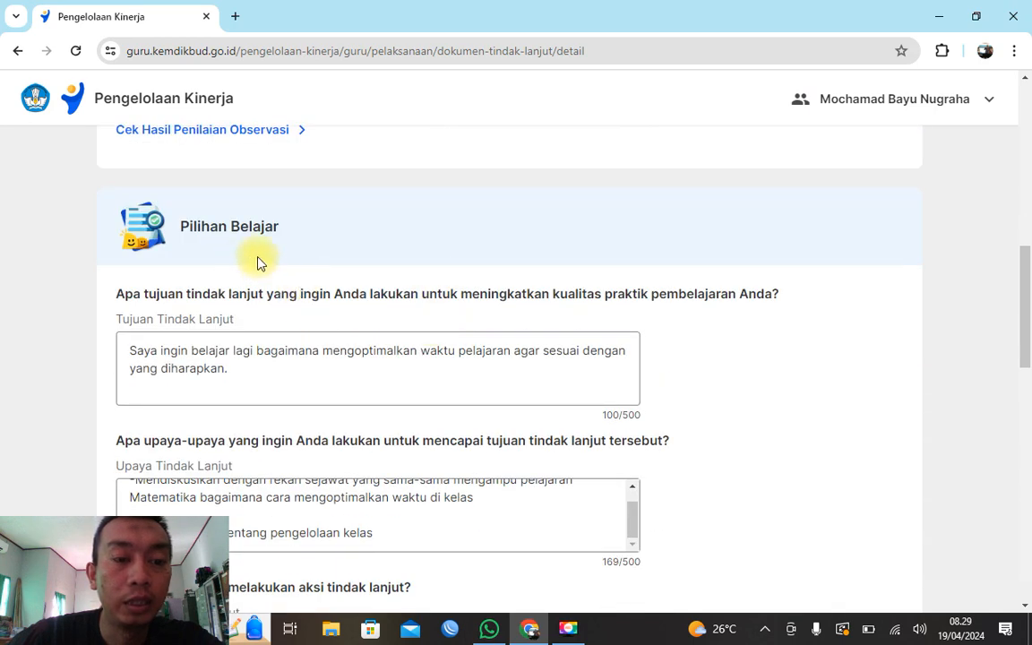
{"action": "scroll", "coordinate": [281, 265], "scroll_direction": "down", "scroll_amount": 2}
{"action": "scroll", "coordinate": [318, 288], "scroll_direction": "down", "scroll_amount": 6}
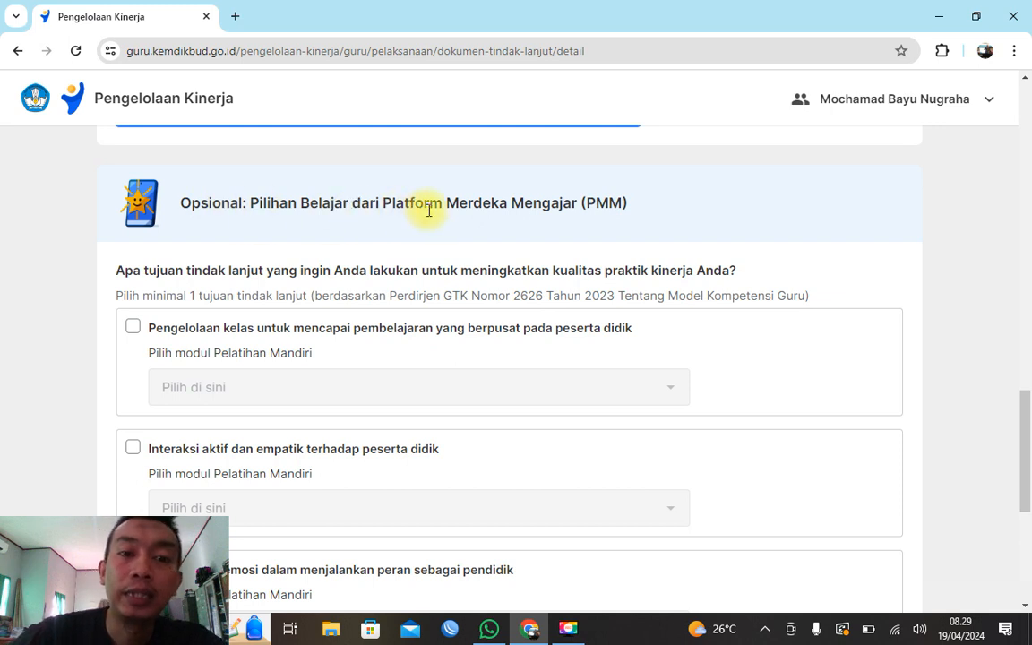
{"action": "scroll", "coordinate": [546, 228], "scroll_direction": "down", "scroll_amount": 1}
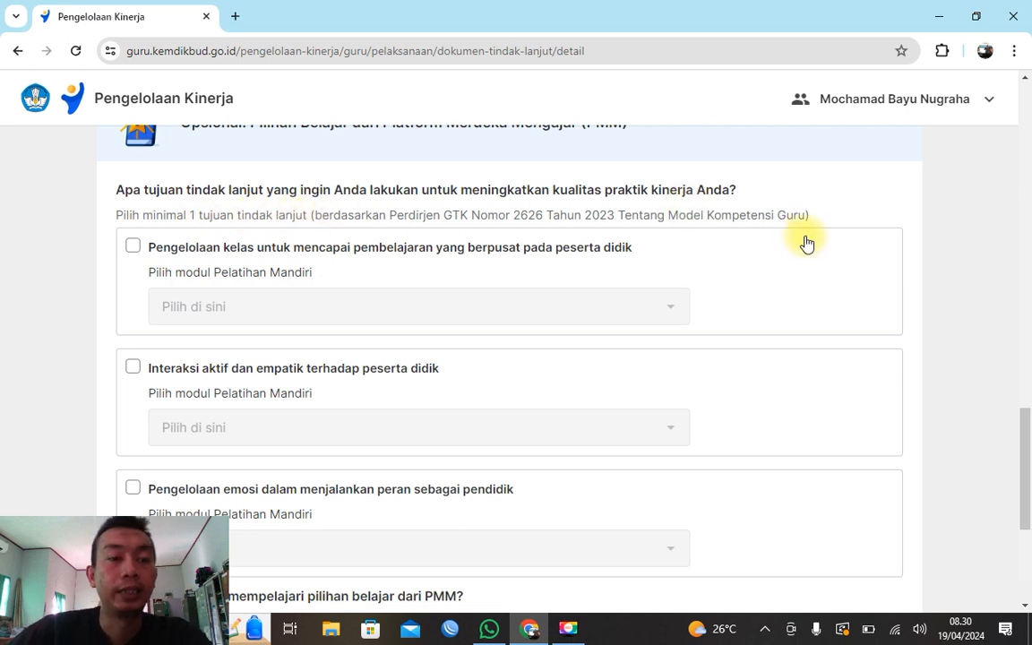
{"action": "scroll", "coordinate": [783, 260], "scroll_direction": "down", "scroll_amount": 1}
{"action": "scroll", "coordinate": [564, 291], "scroll_direction": "up", "scroll_amount": 1}
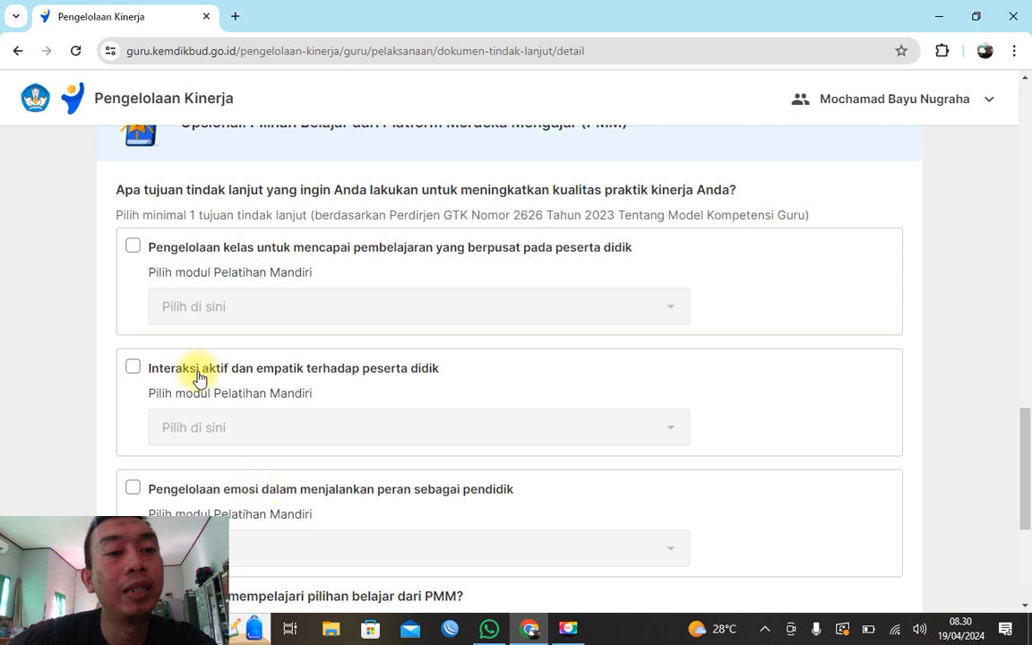
{"action": "scroll", "coordinate": [138, 306], "scroll_direction": "down", "scroll_amount": 3}
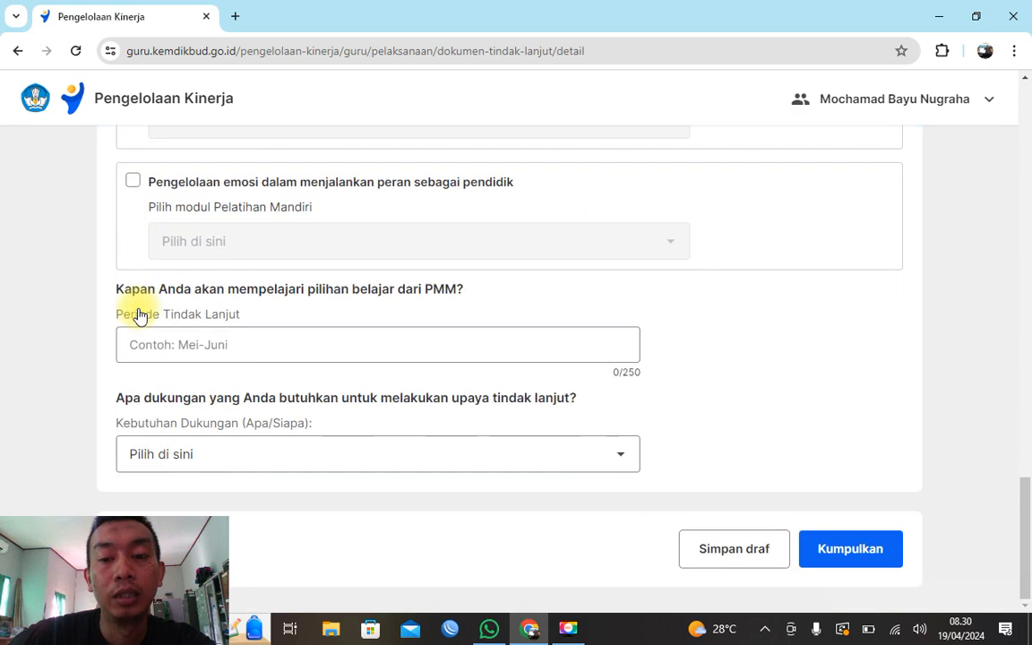
- Select "Pengelolaan kelas untuk mencapai pembelajaran yang berpusat pada peserta didik" as the follow-up goal in the optional PMM section
{"action": "scroll", "coordinate": [137, 304], "scroll_direction": "up", "scroll_amount": 3}
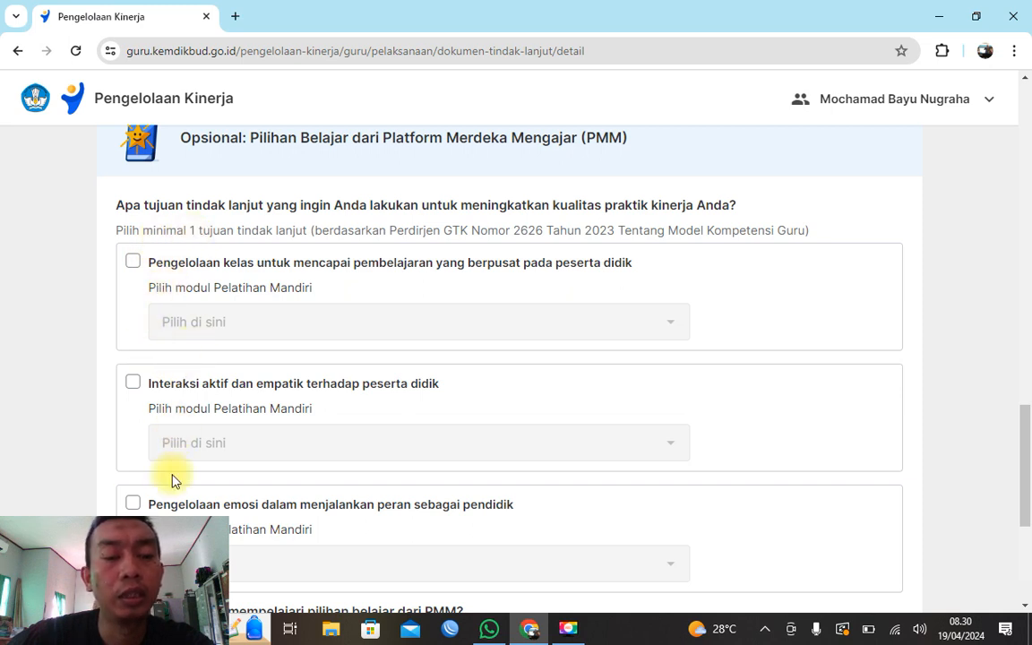
{"action": "left_click", "coordinate": [132, 260]}
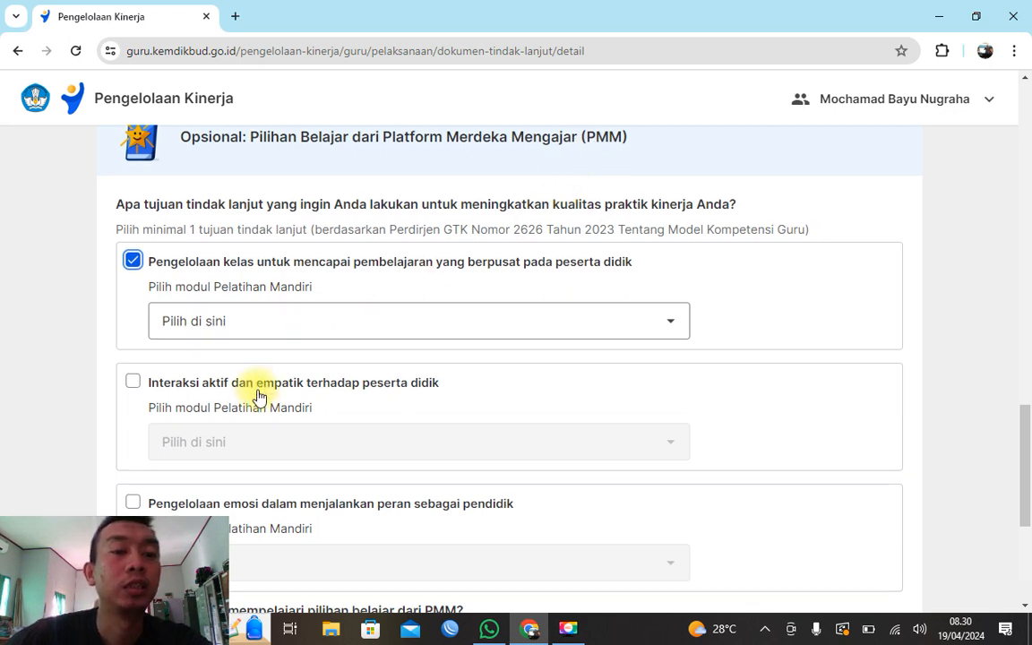
{"action": "scroll", "coordinate": [242, 412], "scroll_direction": "down", "scroll_amount": 1}
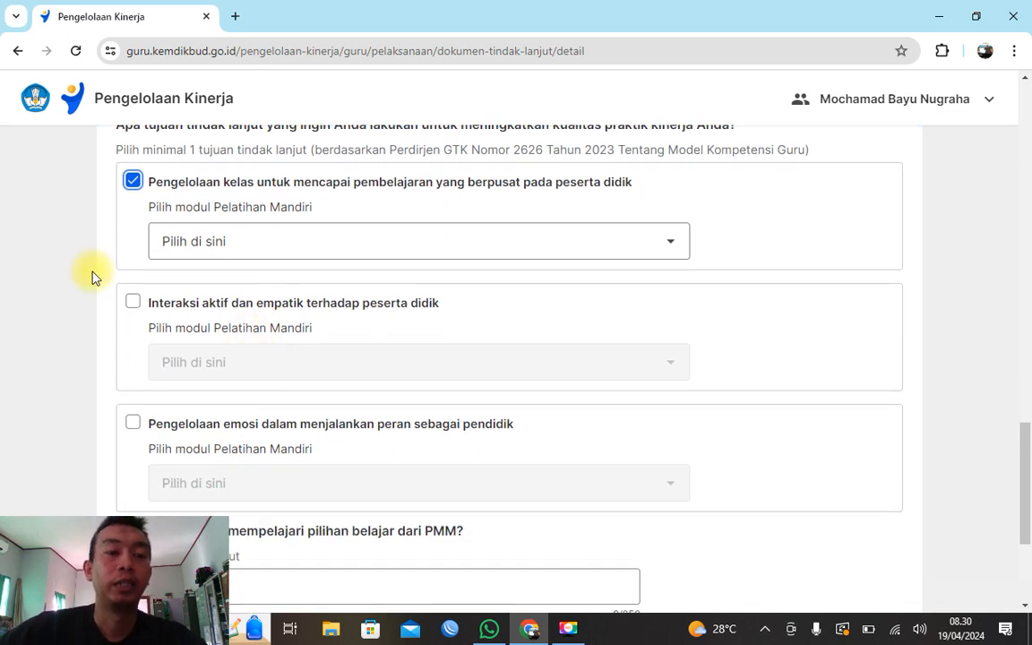
- Choose "Persiapan Pembelajaran Berdiferensiasi" as the Pelatihan Mandiri module for the "Pengelolaan kelas untuk mencapai pembelajaran yang berpusat pada peserta didik" goal
{"action": "scroll", "coordinate": [149, 314], "scroll_direction": "up", "scroll_amount": 1}
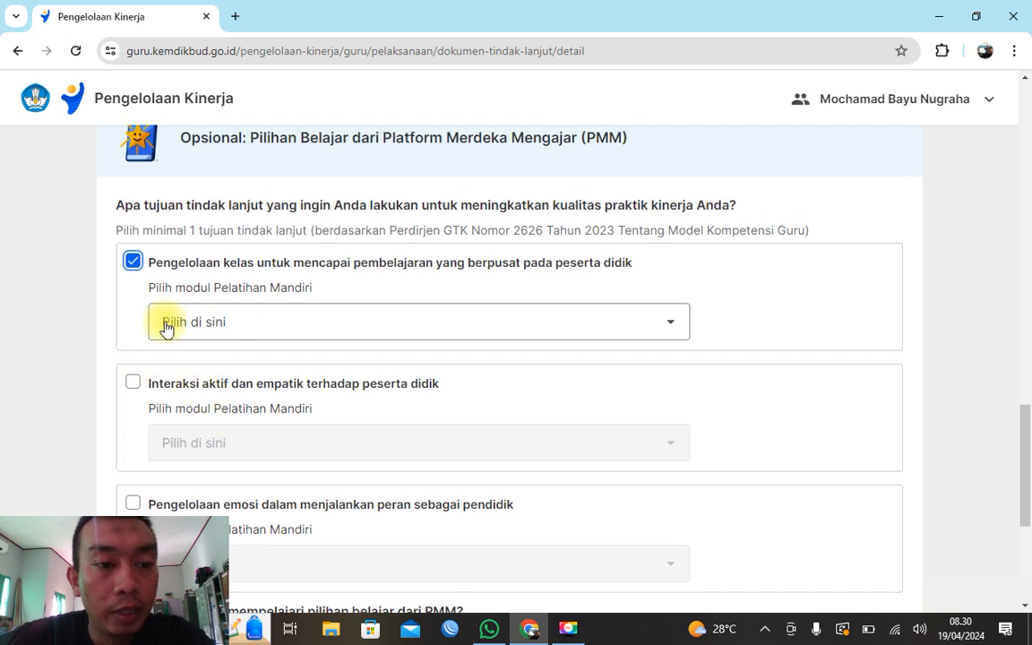
{"action": "left_click", "coordinate": [134, 263]}
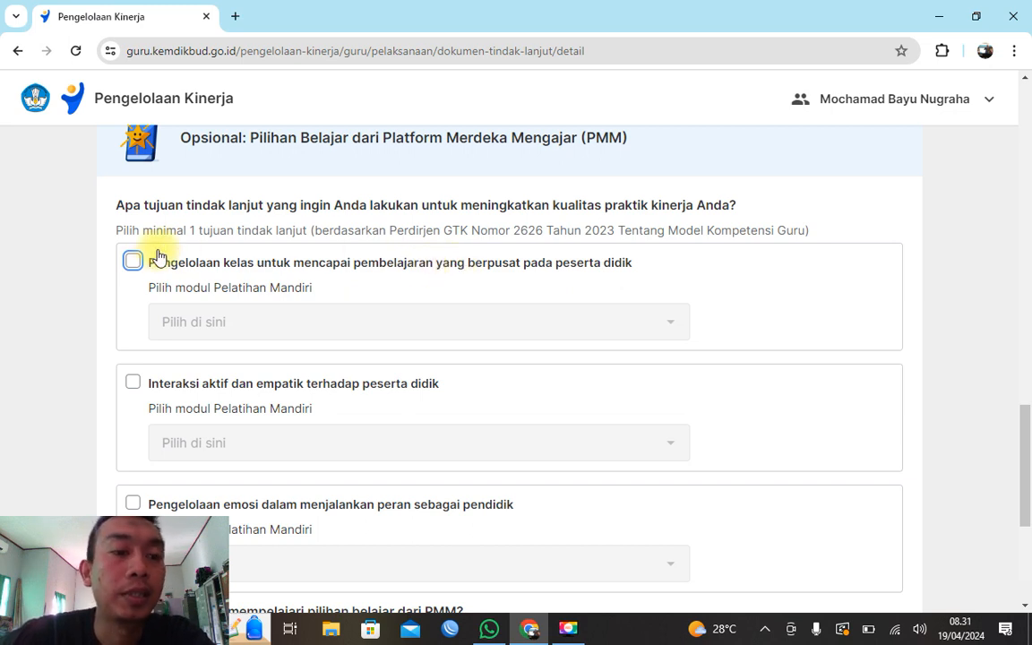
{"action": "left_click", "coordinate": [133, 261]}
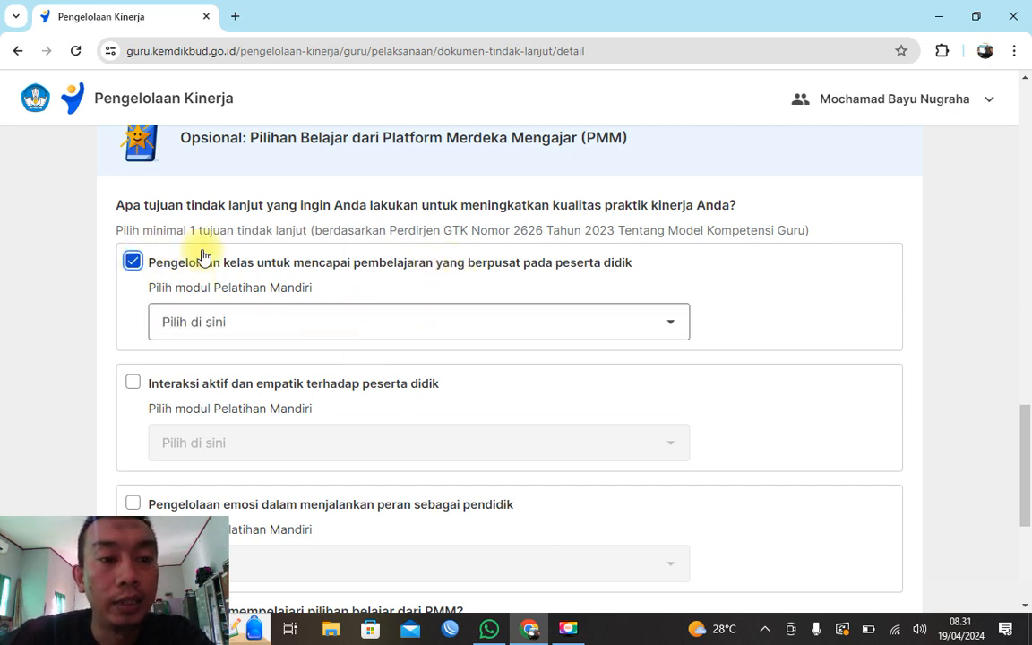
{"action": "left_click", "coordinate": [338, 321]}
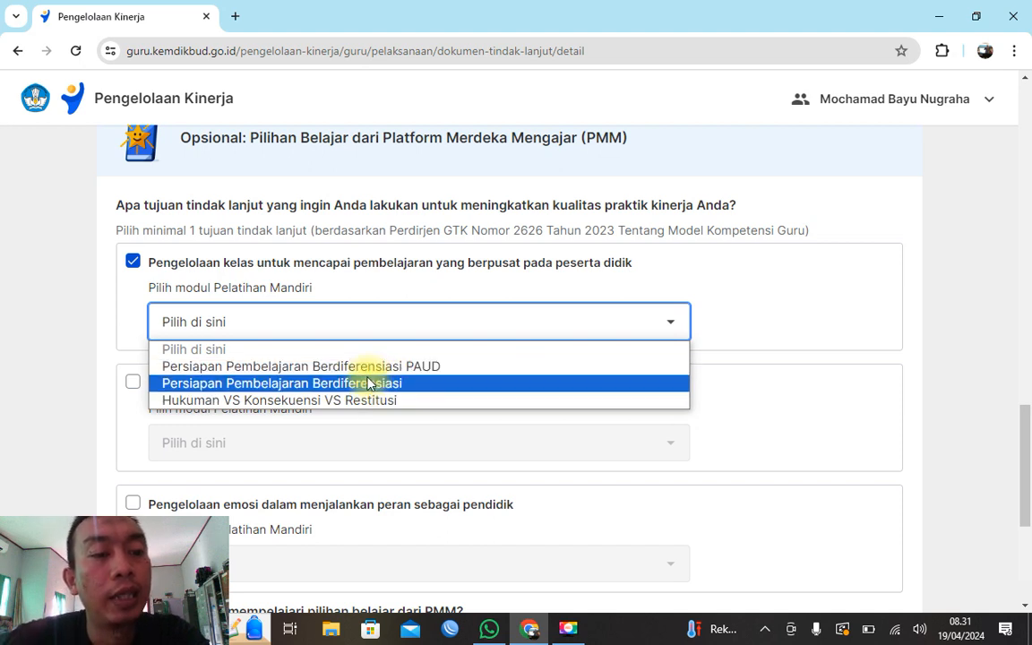
{"action": "left_click", "coordinate": [290, 385]}
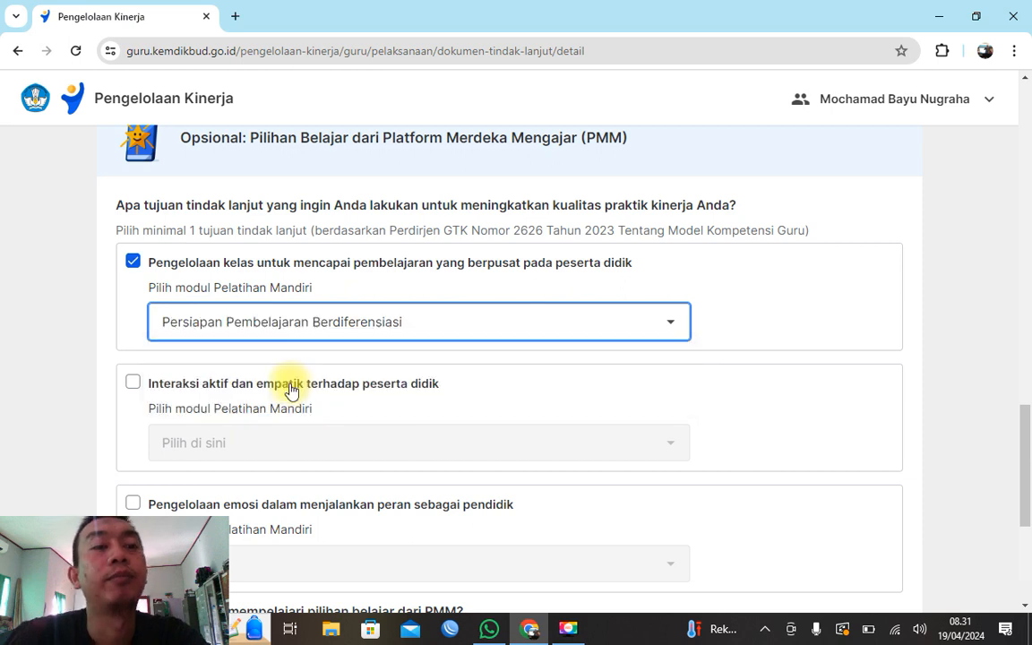
- In the optional PMM section, set Periode Tindak Lanjut to "Mei-Juni" and Kebutuhan Dukungan to "Sumber daya untuk melakukan kegiatan belajar/praktik"
{"action": "scroll", "coordinate": [676, 363], "scroll_direction": "down", "scroll_amount": 2}
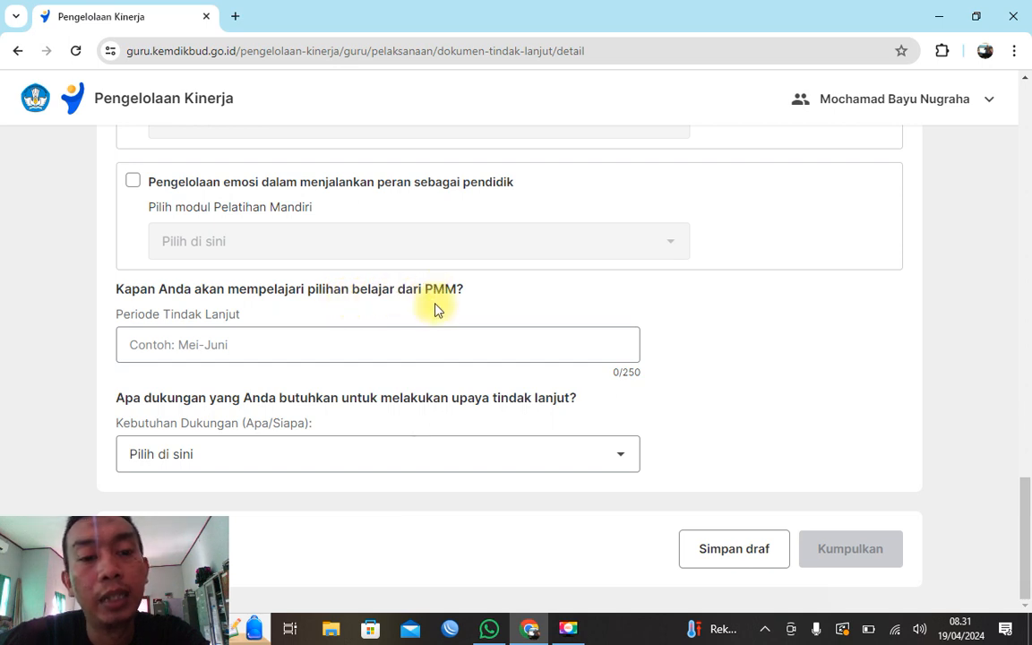
{"action": "left_click", "coordinate": [424, 346]}
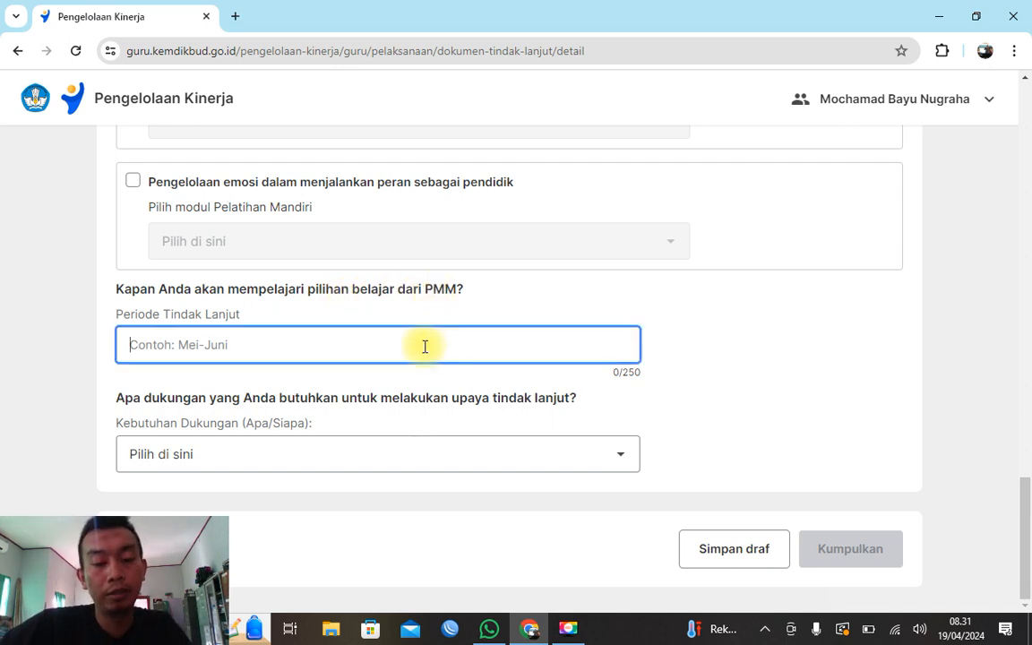
{"action": "type", "text": "Mei-Juni"}
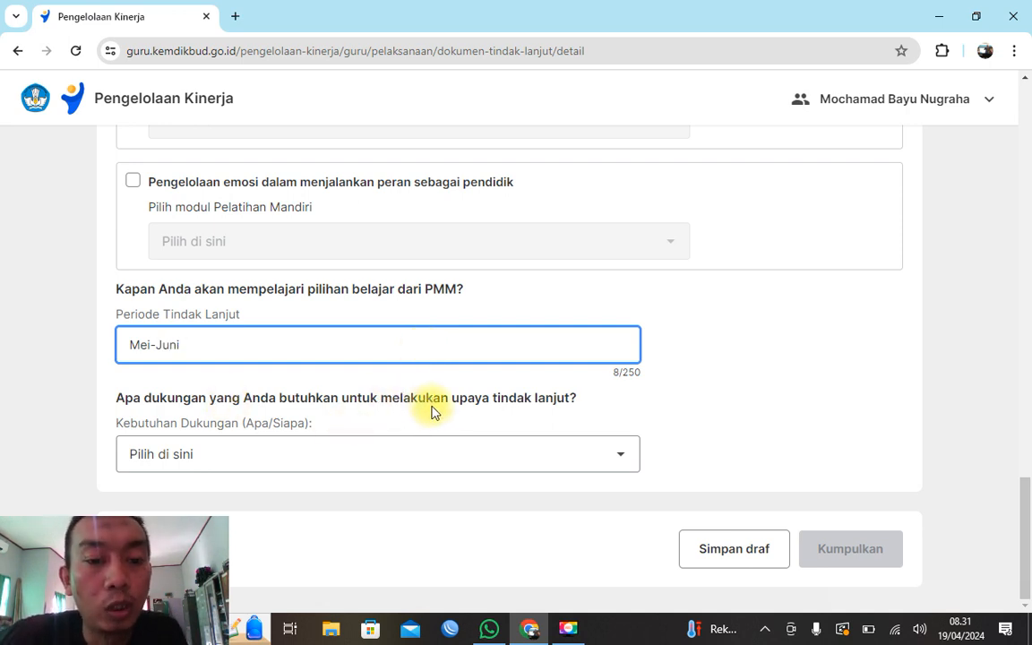
{"action": "left_click", "coordinate": [482, 460]}
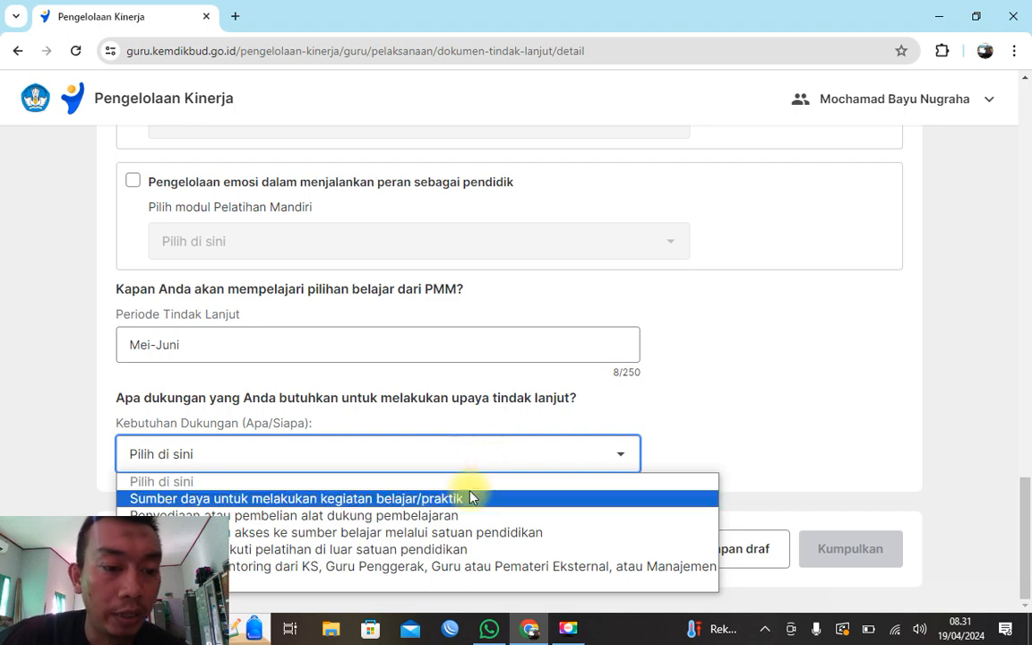
{"action": "left_click", "coordinate": [472, 498]}
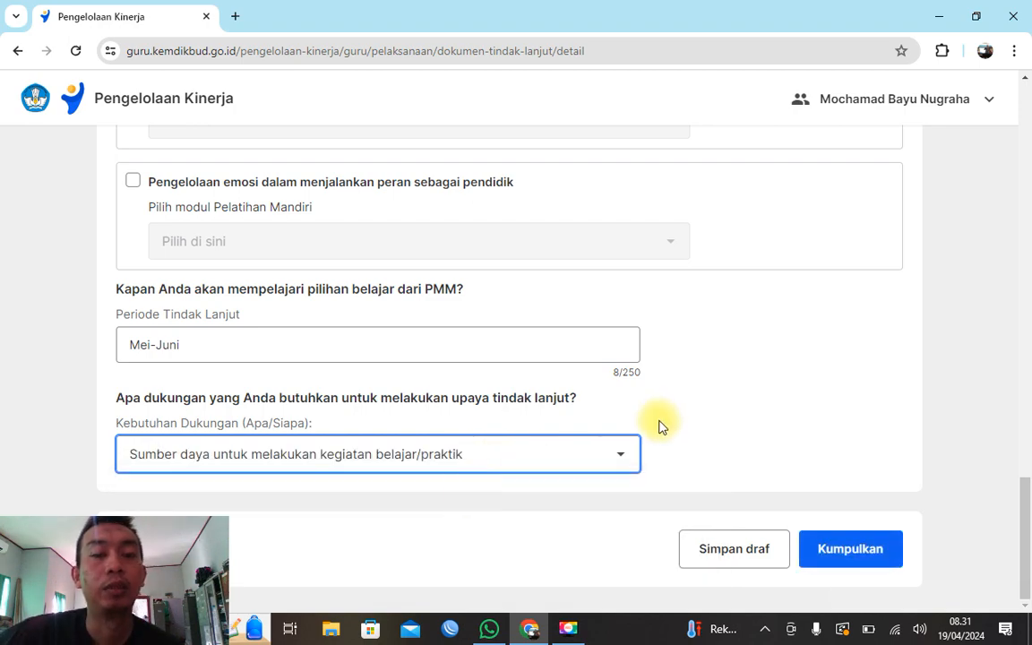
- Check the completed Dokumen Tindak Lanjut once more, submit it and confirm the submission
{"action": "scroll", "coordinate": [684, 410], "scroll_direction": "up", "scroll_amount": 20}
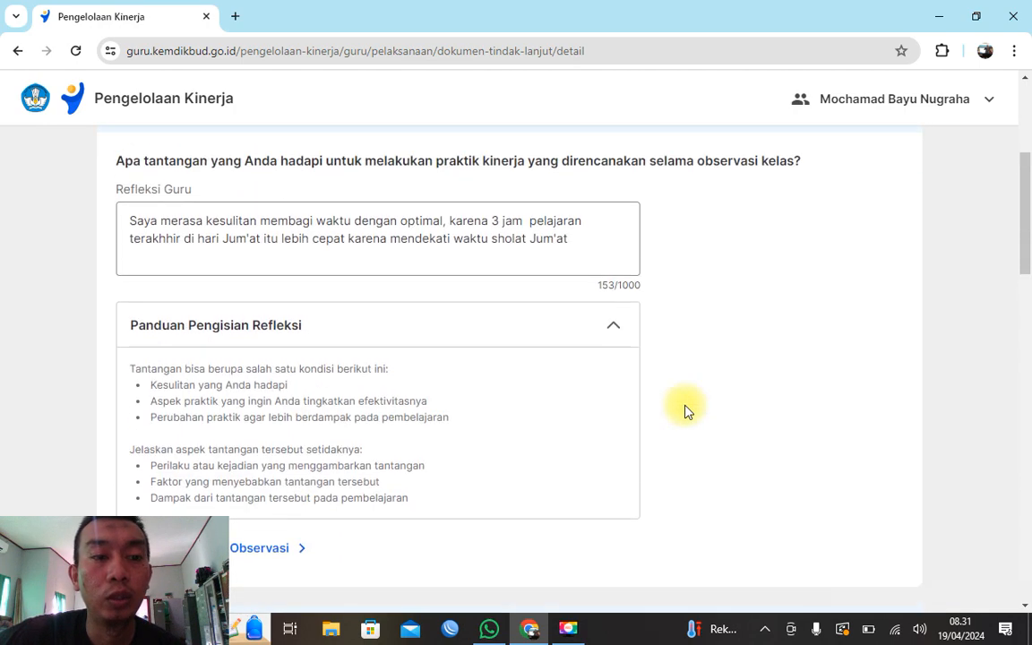
{"action": "scroll", "coordinate": [684, 410], "scroll_direction": "up", "scroll_amount": 3}
{"action": "scroll", "coordinate": [684, 410], "scroll_direction": "down", "scroll_amount": 20}
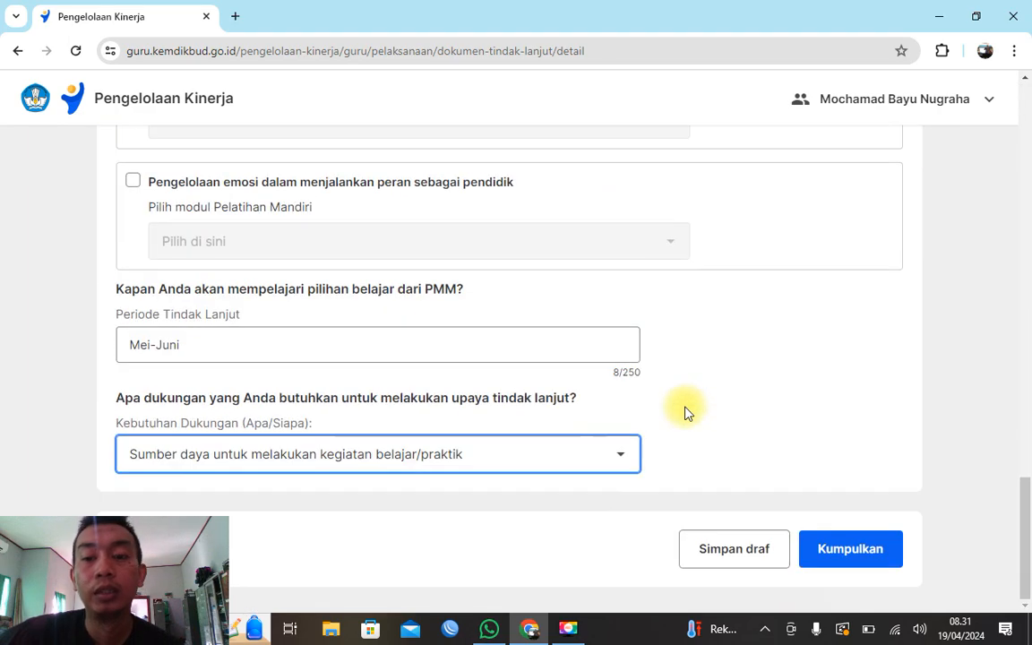
{"action": "left_click", "coordinate": [839, 550]}
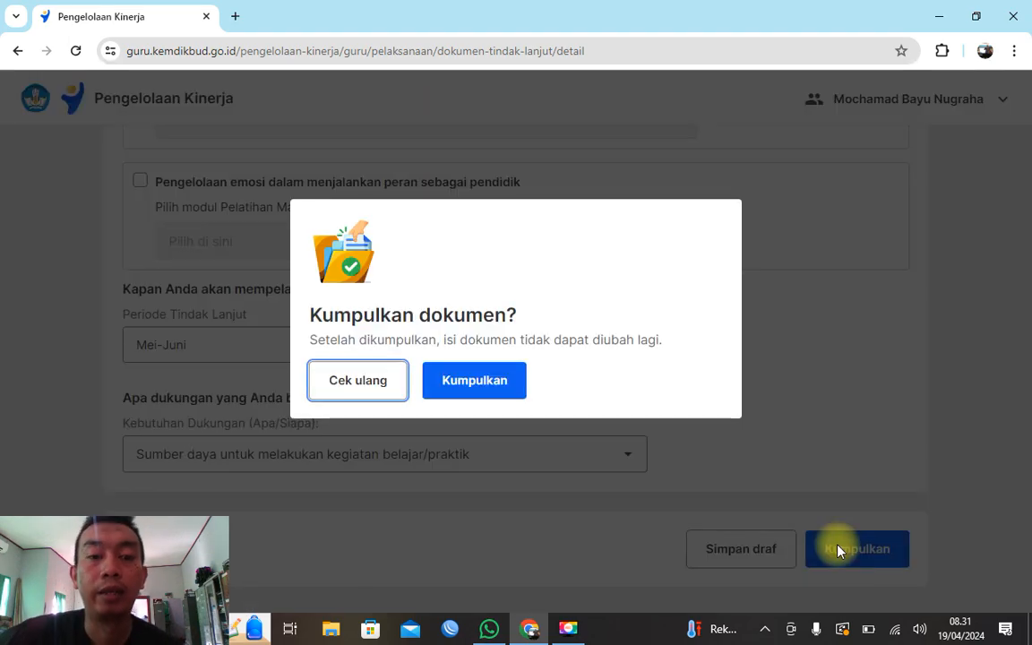
{"action": "left_click", "coordinate": [513, 387]}
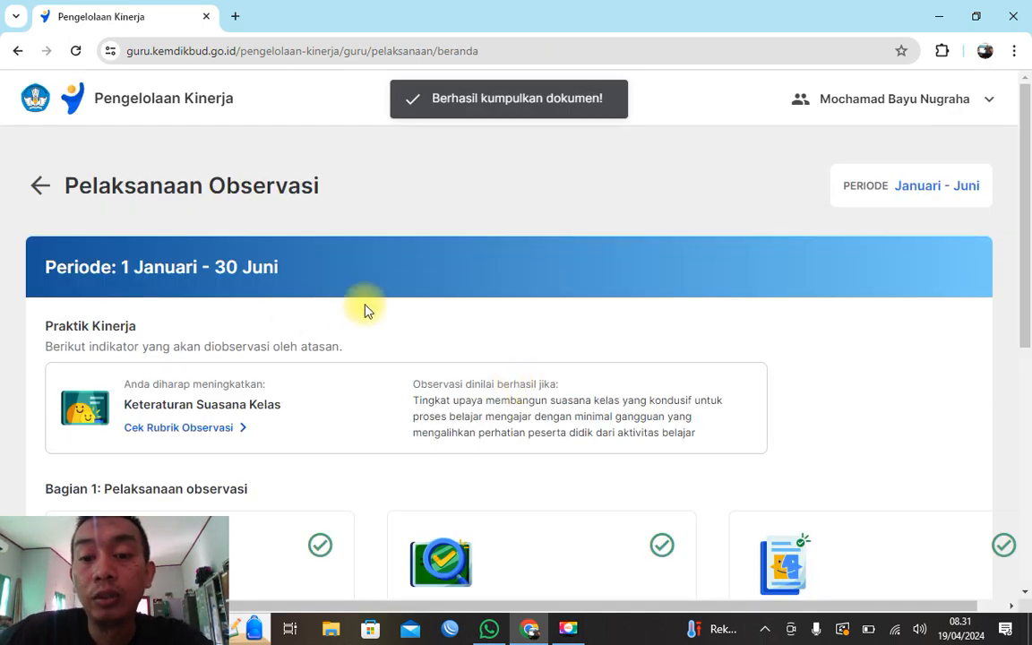
- Examine the Bagian 1 and Bagian 2 stages on the Pelaksanaan Observasi page, including the locked follow-up cards
{"action": "scroll", "coordinate": [438, 288], "scroll_direction": "down", "scroll_amount": 5}
{"action": "scroll", "coordinate": [440, 294], "scroll_direction": "down", "scroll_amount": 1}
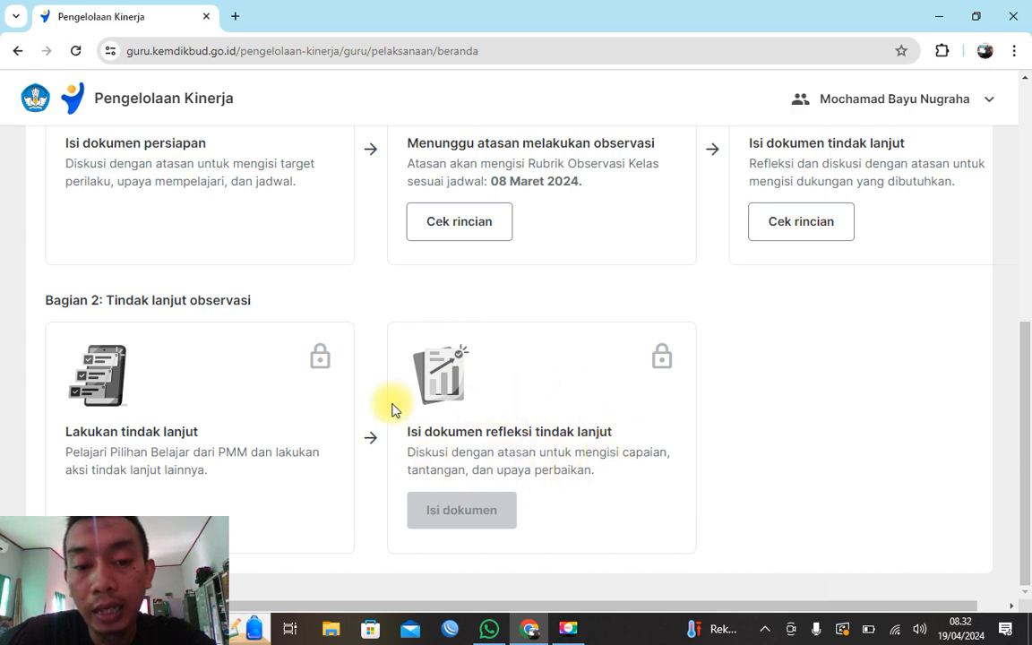
{"action": "scroll", "coordinate": [533, 411], "scroll_direction": "up", "scroll_amount": 3}
{"action": "scroll", "coordinate": [555, 424], "scroll_direction": "down", "scroll_amount": 3}
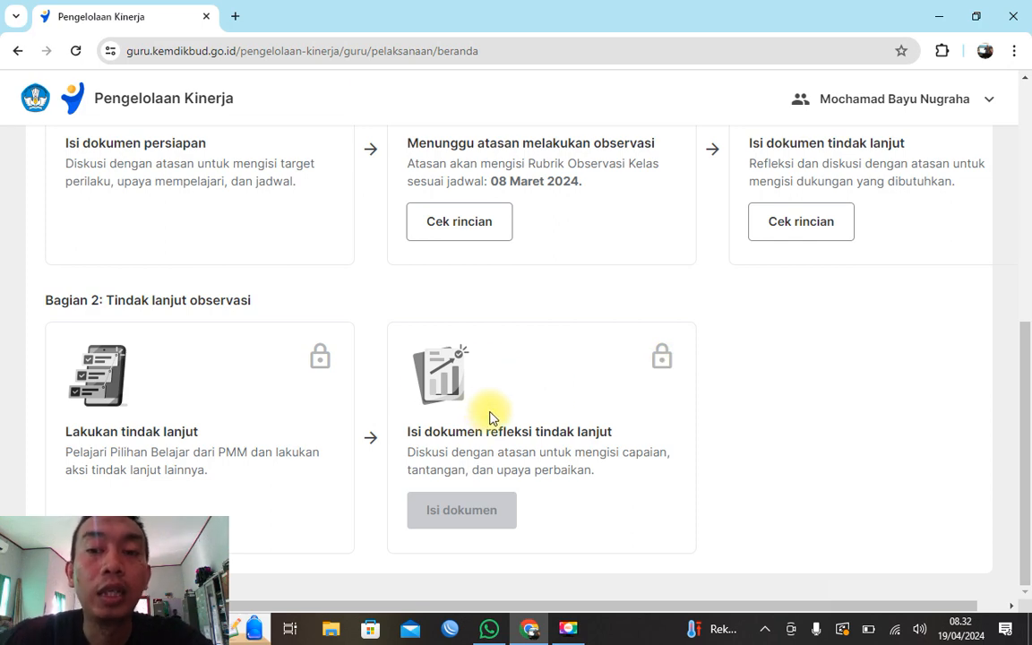
{"action": "scroll", "coordinate": [491, 412], "scroll_direction": "up", "scroll_amount": 3}
{"action": "scroll", "coordinate": [681, 414], "scroll_direction": "up", "scroll_amount": 1}
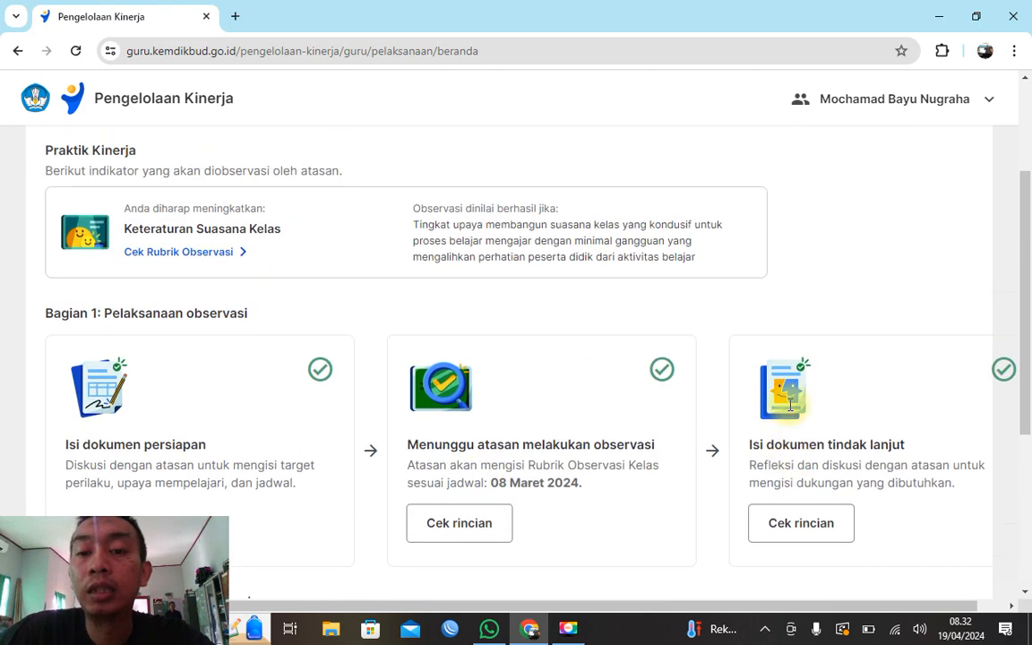
{"action": "scroll", "coordinate": [779, 412], "scroll_direction": "down", "scroll_amount": 2}
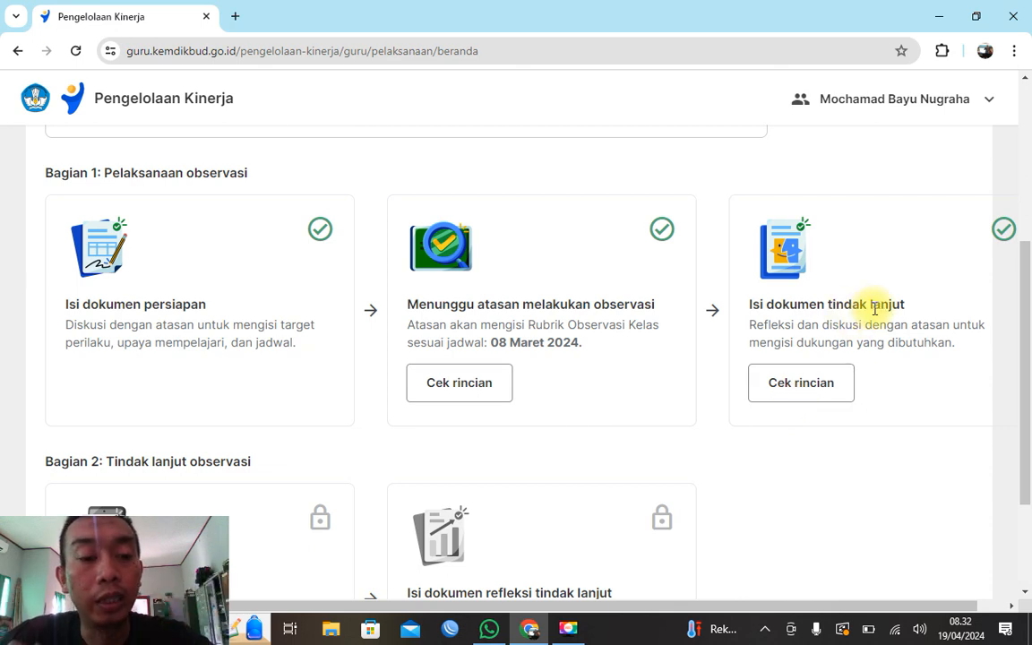
{"action": "scroll", "coordinate": [721, 346], "scroll_direction": "down", "scroll_amount": 3}
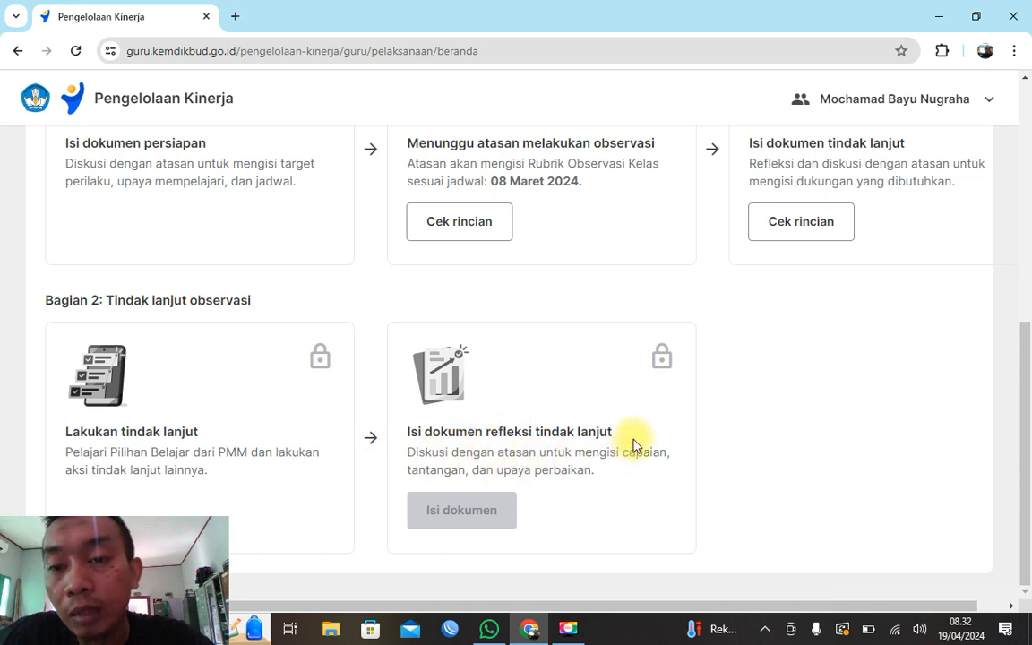
{"action": "scroll", "coordinate": [633, 445], "scroll_direction": "up", "scroll_amount": 3}
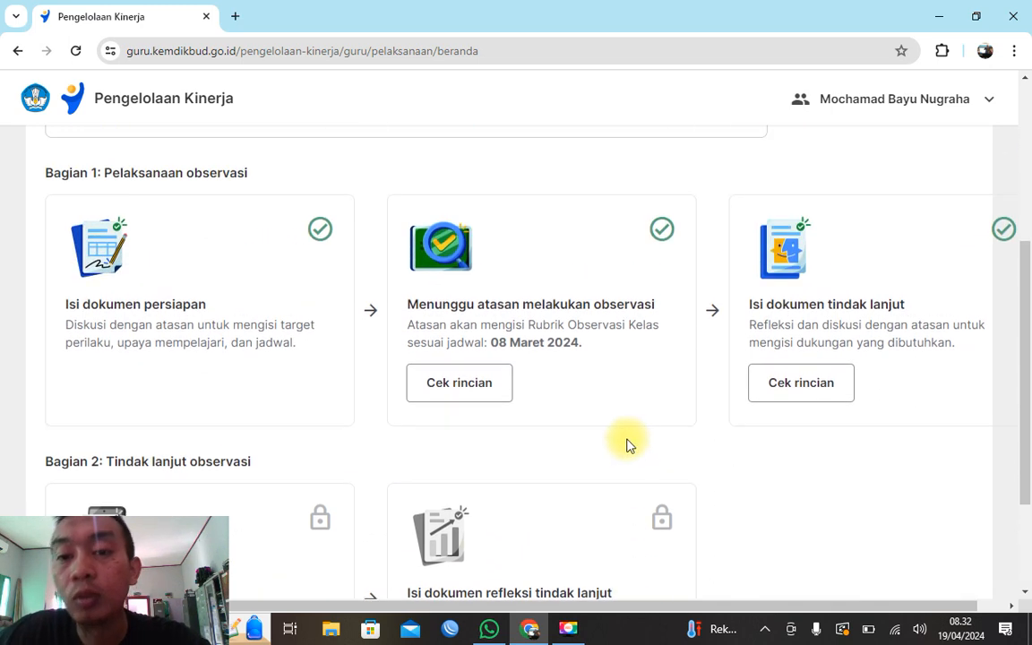
- Open the details of the submitted Dokumen Tindak Lanjut and review its answers through to the optional PMM section
{"action": "left_click", "coordinate": [816, 395]}
{"action": "scroll", "coordinate": [812, 395], "scroll_direction": "down", "scroll_amount": 3}
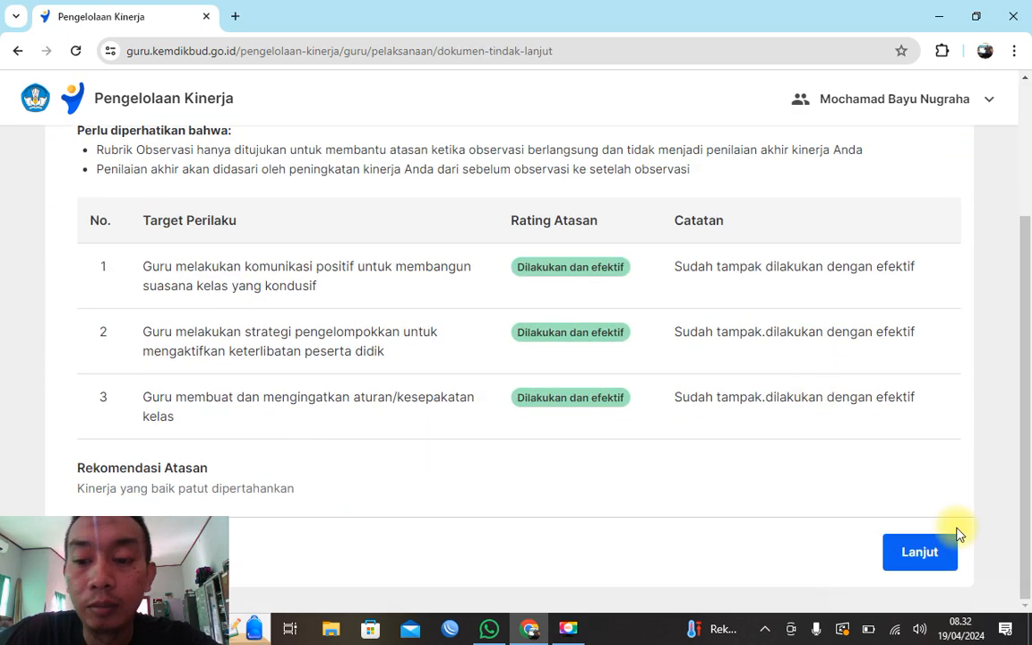
{"action": "left_click", "coordinate": [931, 551]}
{"action": "scroll", "coordinate": [512, 257], "scroll_direction": "down", "scroll_amount": 5}
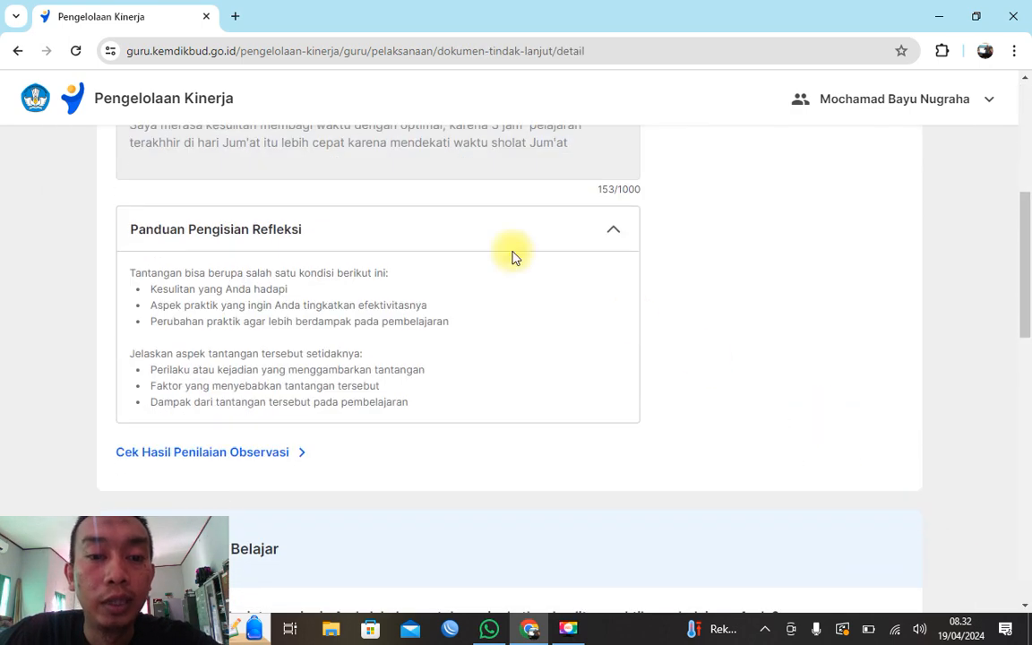
{"action": "scroll", "coordinate": [504, 158], "scroll_direction": "up", "scroll_amount": 2}
{"action": "scroll", "coordinate": [504, 309], "scroll_direction": "down", "scroll_amount": 9}
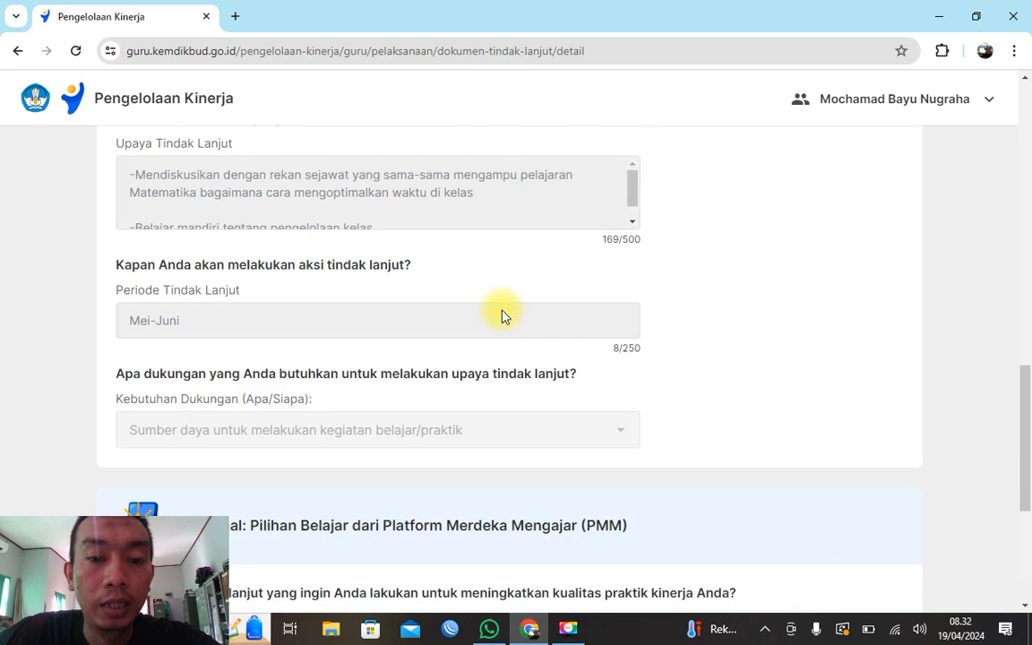
{"action": "scroll", "coordinate": [502, 315], "scroll_direction": "down", "scroll_amount": 4}
{"action": "scroll", "coordinate": [501, 316], "scroll_direction": "up", "scroll_amount": 1}
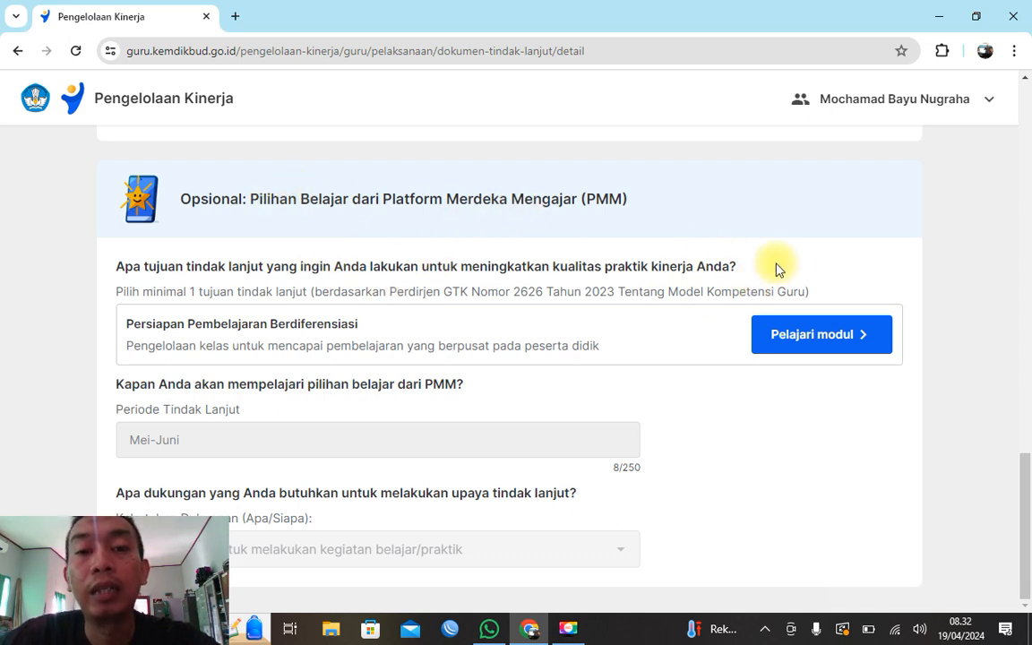
- Open the chosen PMM module for study and examine the Memodifikasi Modul Ajar 1 activities and the post test entry
{"action": "left_click", "coordinate": [838, 347]}
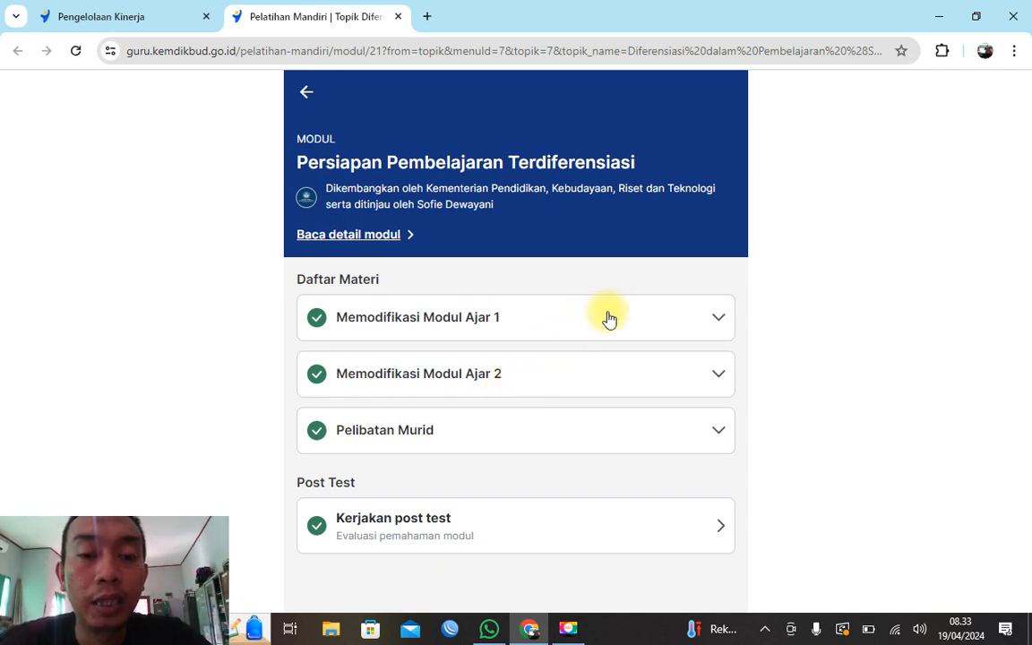
{"action": "left_click", "coordinate": [695, 324]}
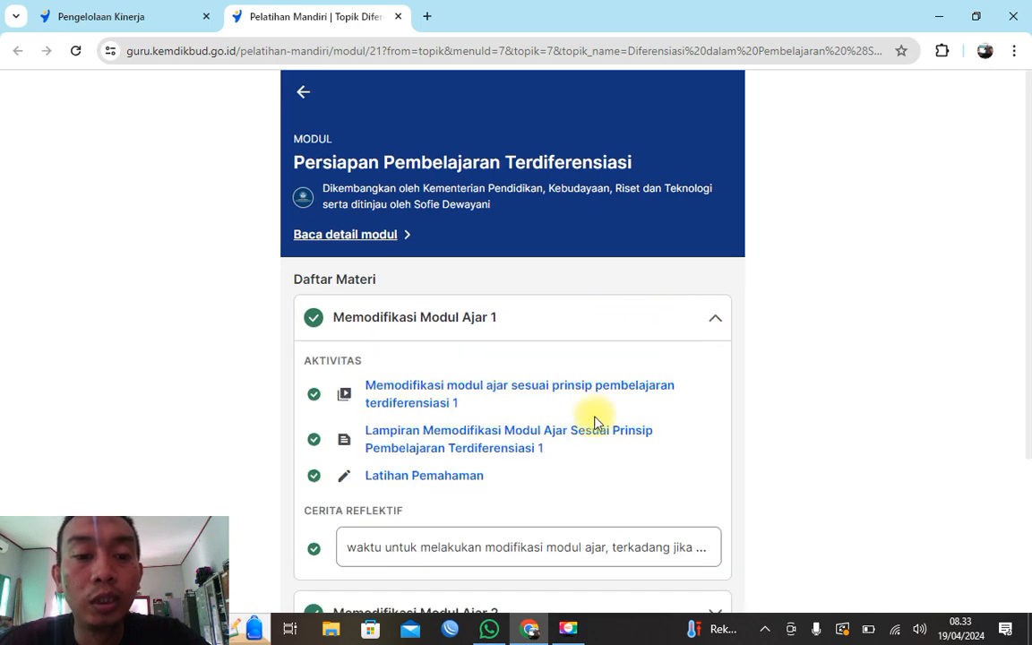
{"action": "scroll", "coordinate": [593, 422], "scroll_direction": "down", "scroll_amount": 2}
{"action": "scroll", "coordinate": [553, 460], "scroll_direction": "up", "scroll_amount": 2}
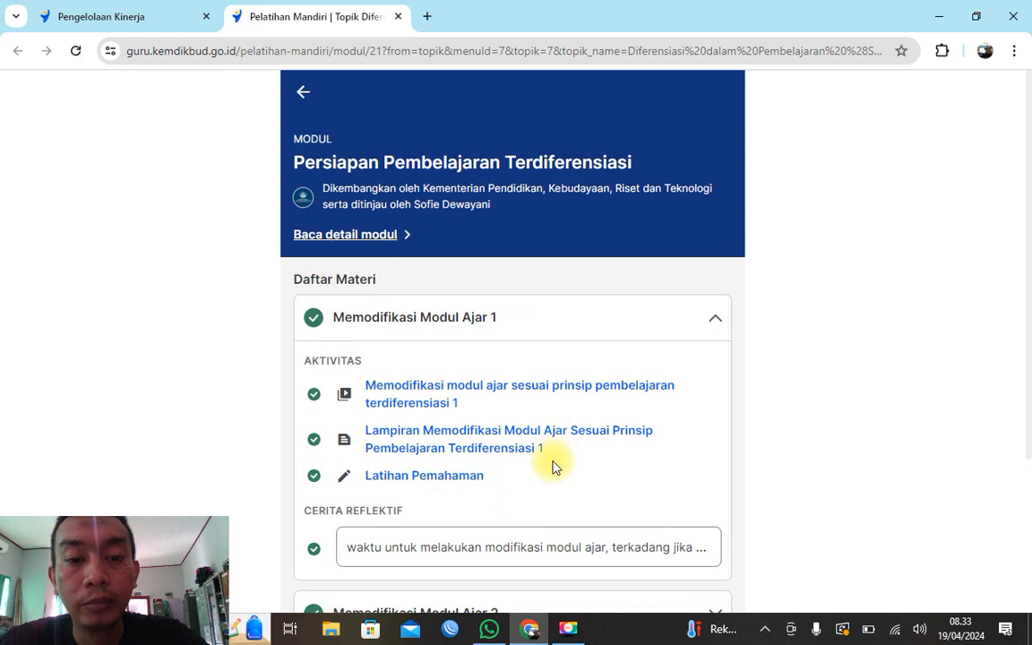
{"action": "scroll", "coordinate": [553, 456], "scroll_direction": "down", "scroll_amount": 3}
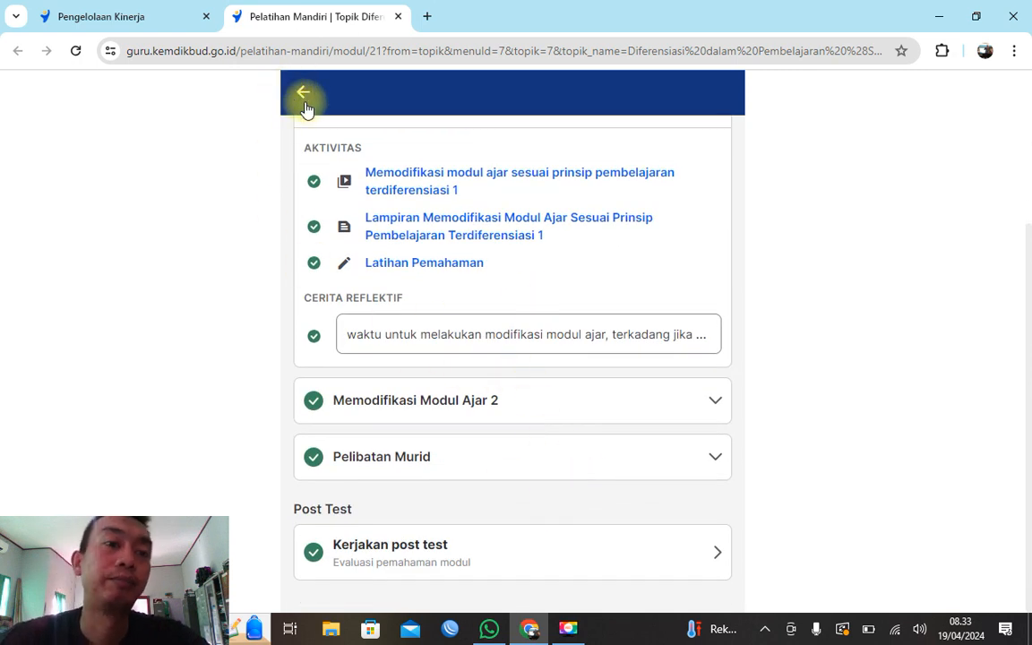
- Return from the module to the Pelaksanaan Observasi overview and check the stages of Bagian 1 and Bagian 2 again
{"action": "left_click", "coordinate": [169, 23]}
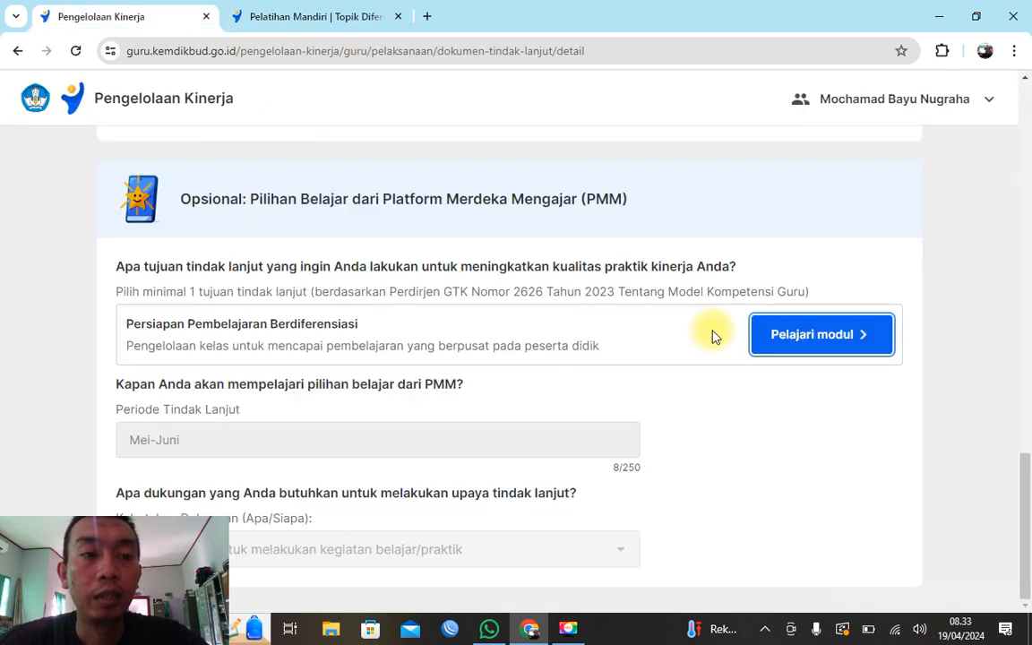
{"action": "scroll", "coordinate": [329, 280], "scroll_direction": "up", "scroll_amount": 15}
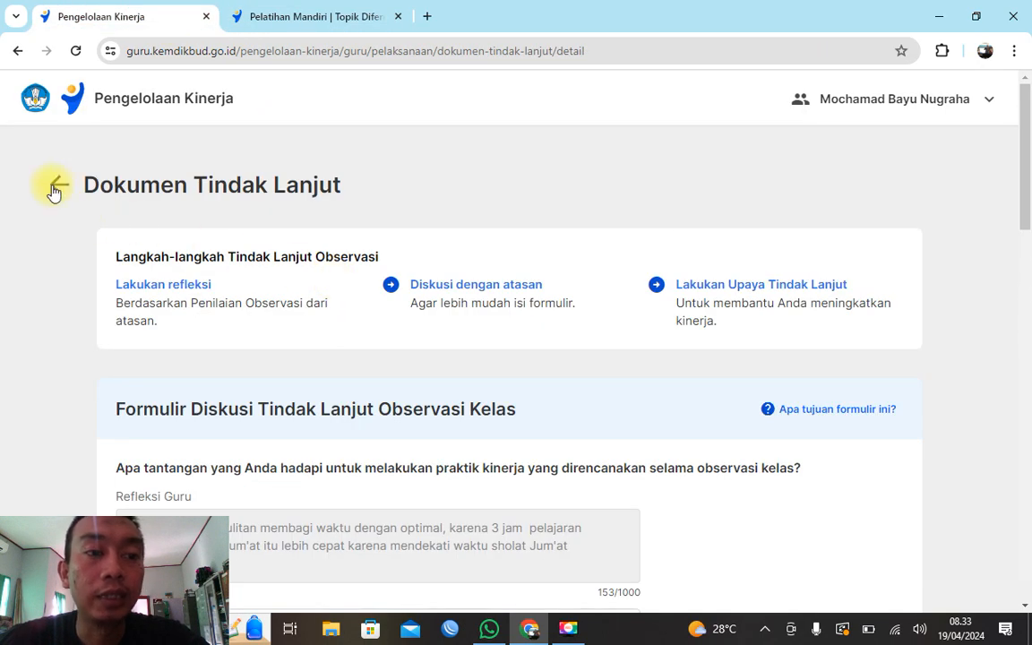
{"action": "left_click", "coordinate": [54, 191]}
{"action": "scroll", "coordinate": [686, 310], "scroll_direction": "down", "scroll_amount": 2}
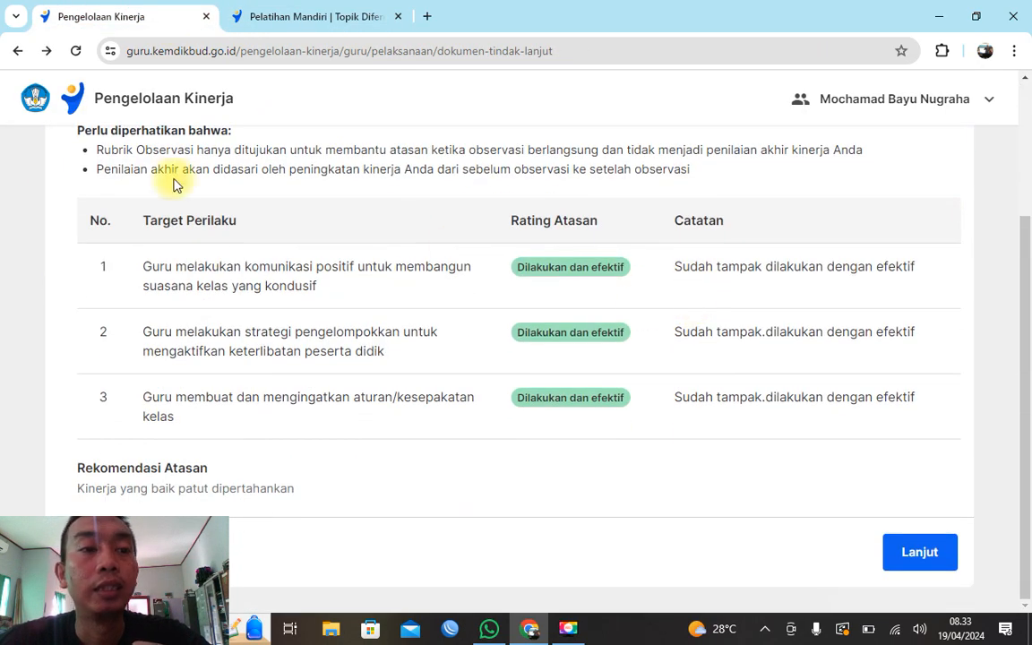
{"action": "scroll", "coordinate": [207, 179], "scroll_direction": "up", "scroll_amount": 2}
{"action": "left_click", "coordinate": [56, 185]}
{"action": "scroll", "coordinate": [560, 299], "scroll_direction": "down", "scroll_amount": 6}
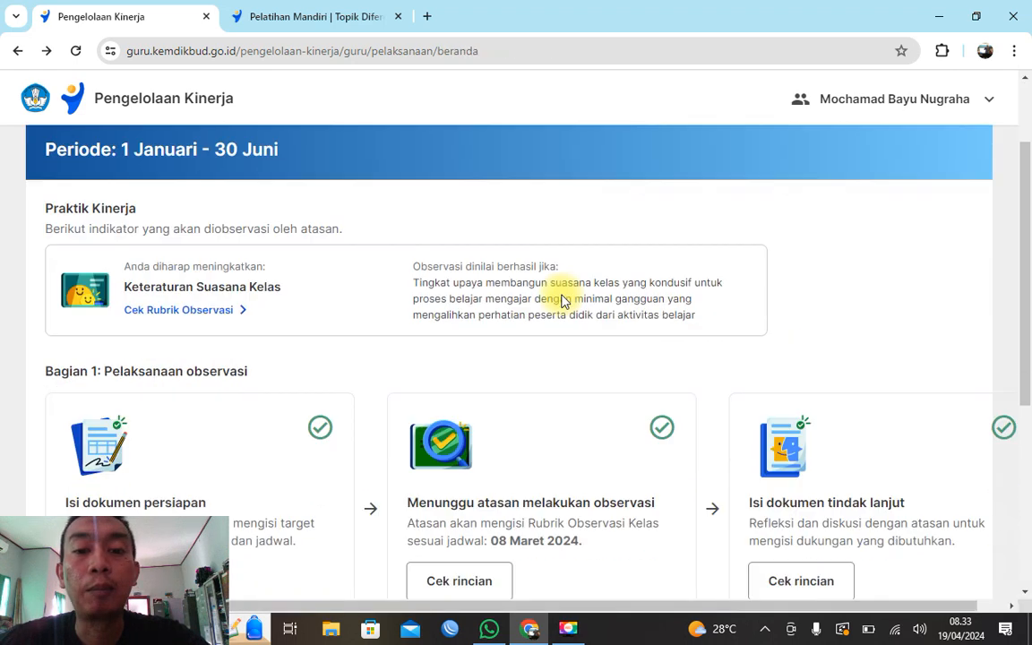
{"action": "scroll", "coordinate": [852, 313], "scroll_direction": "up", "scroll_amount": 2}
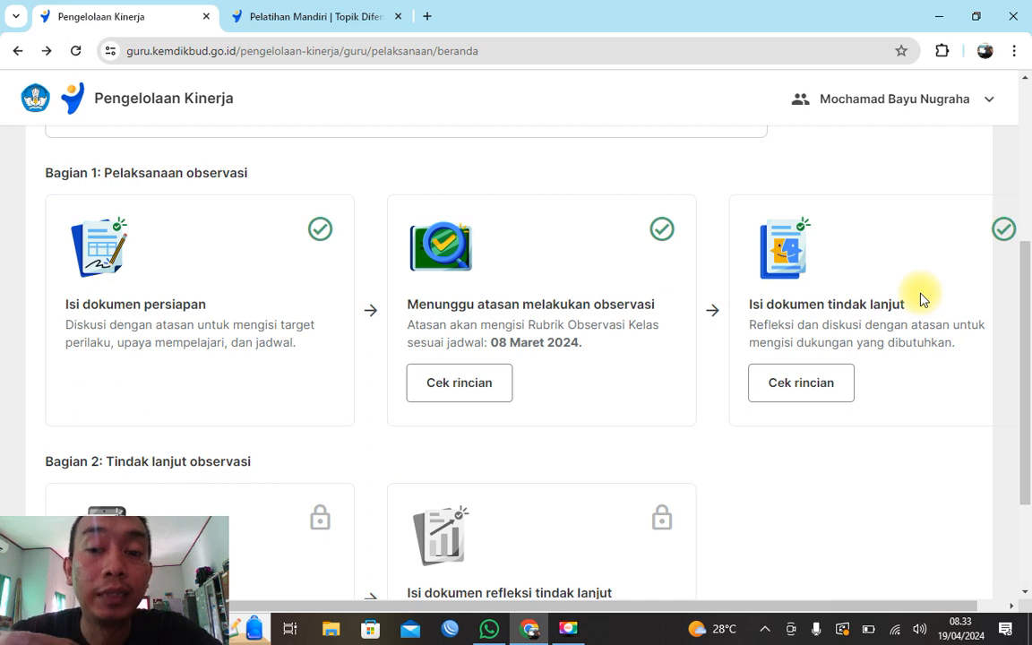
{"action": "scroll", "coordinate": [923, 299], "scroll_direction": "down", "scroll_amount": 2}
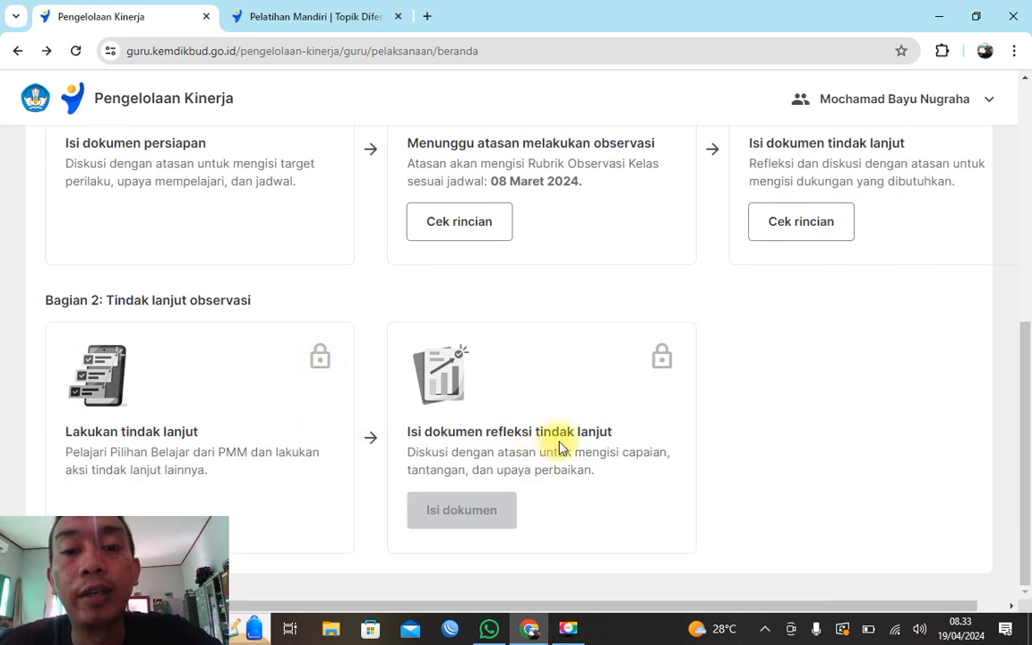
{"action": "scroll", "coordinate": [565, 438], "scroll_direction": "up", "scroll_amount": 5}
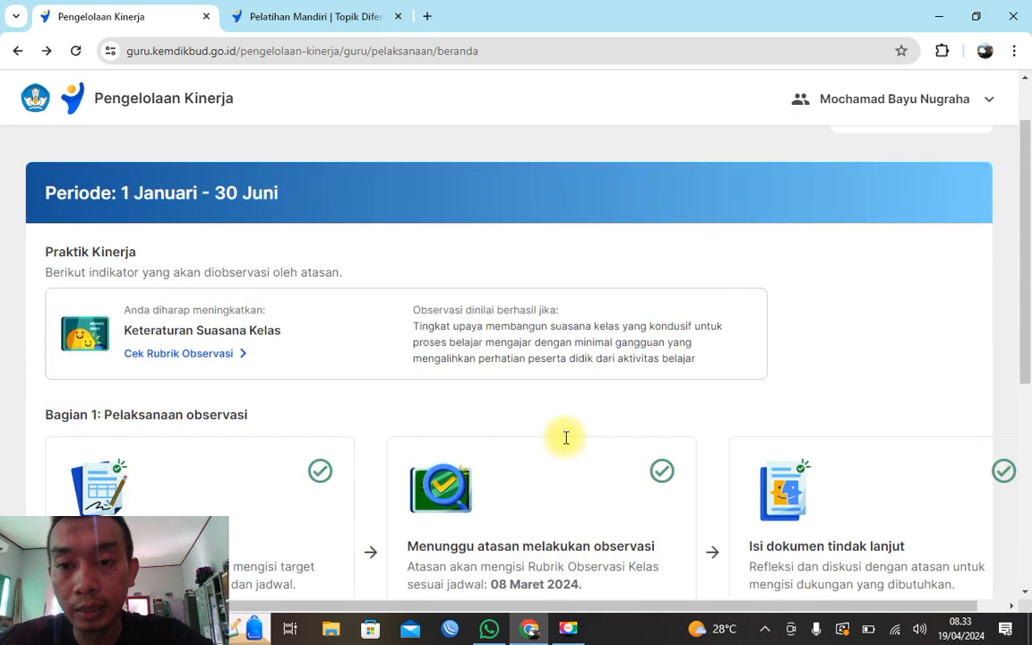